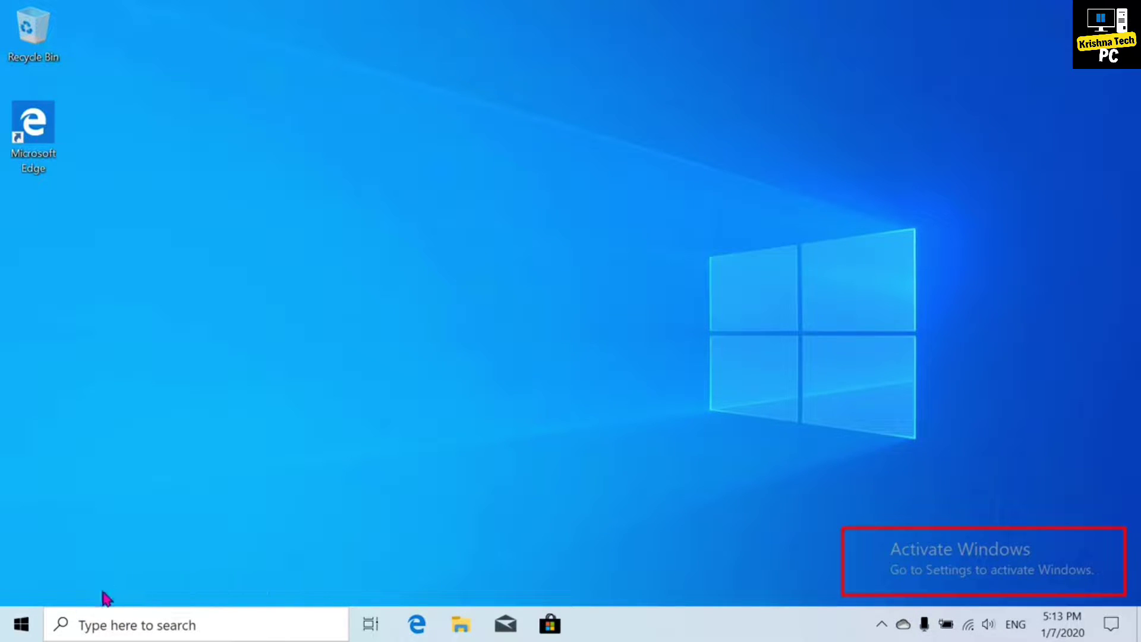
Open the Personalization settings and try to change the desktop background type from Picture
{"action": "left_click", "coordinate": [31, 632]}
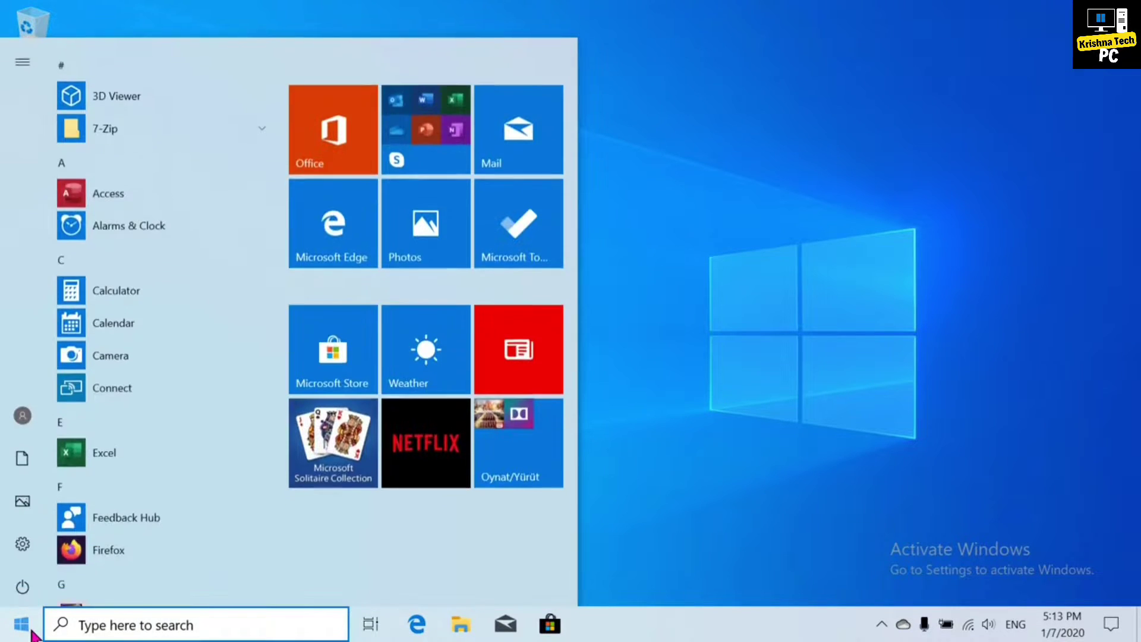
{"action": "left_click", "coordinate": [34, 539]}
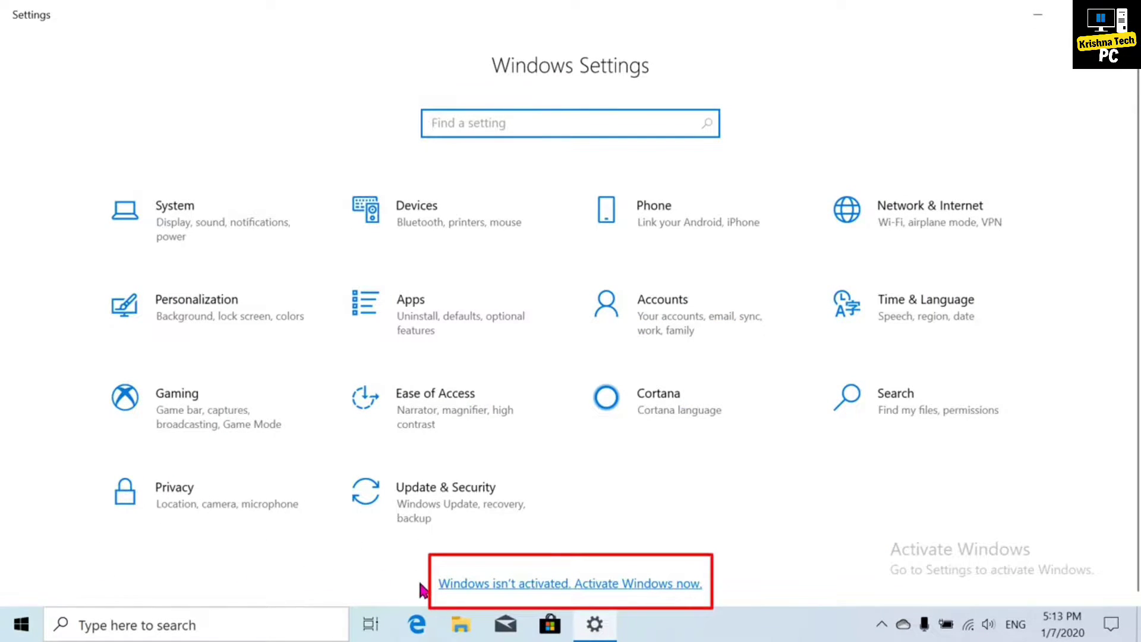
{"action": "left_click", "coordinate": [293, 338]}
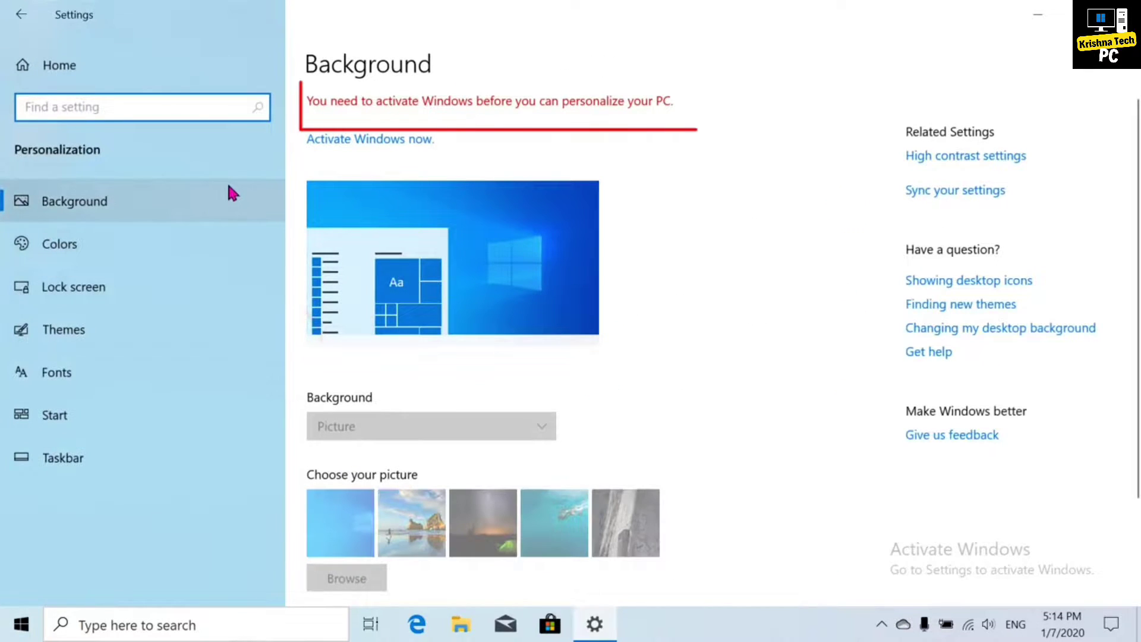
{"action": "scroll", "coordinate": [619, 327], "scroll_direction": "down", "scroll_amount": 3}
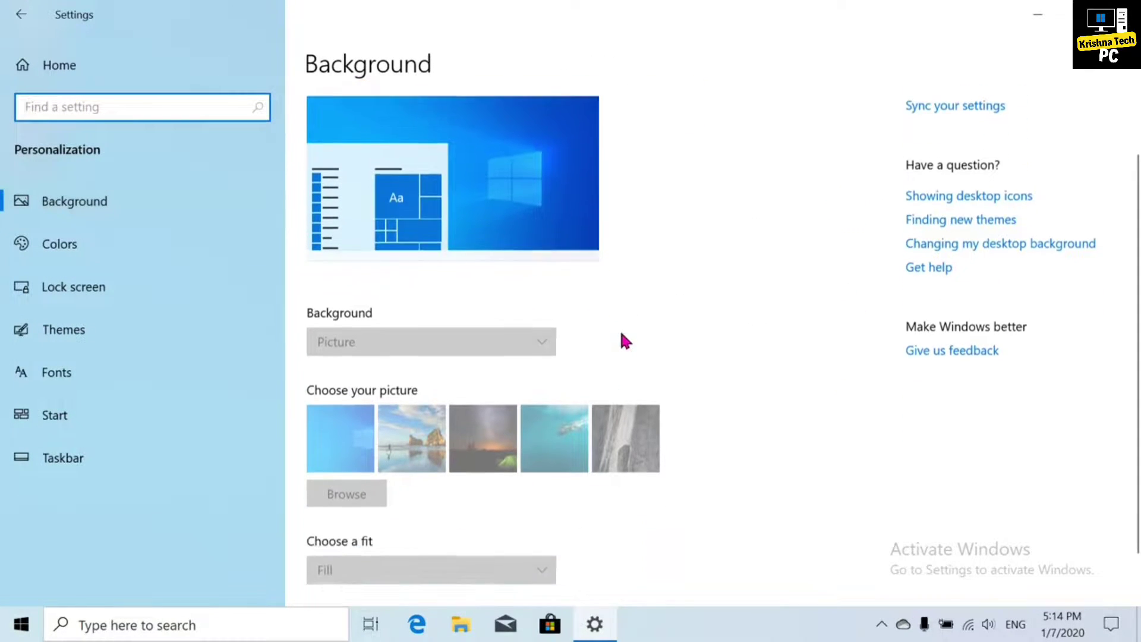
{"action": "left_click", "coordinate": [523, 288]}
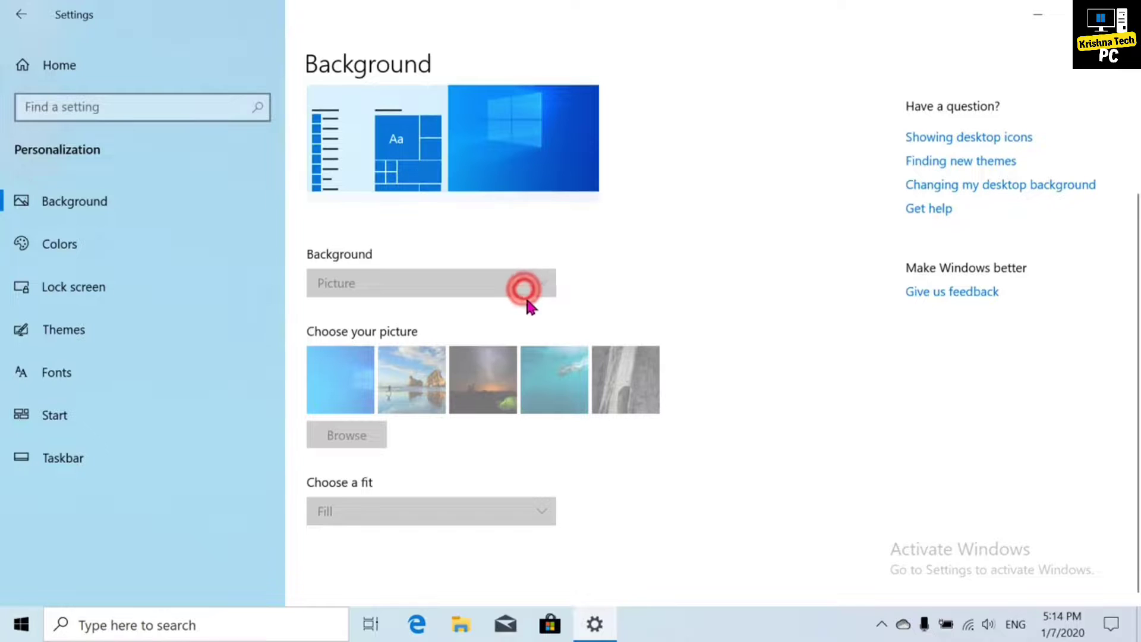
Open the Colors personalization page and try to choose a teal accent color from the Windows colors
{"action": "left_click", "coordinate": [89, 241]}
{"action": "scroll", "coordinate": [535, 343], "scroll_direction": "down", "scroll_amount": 10}
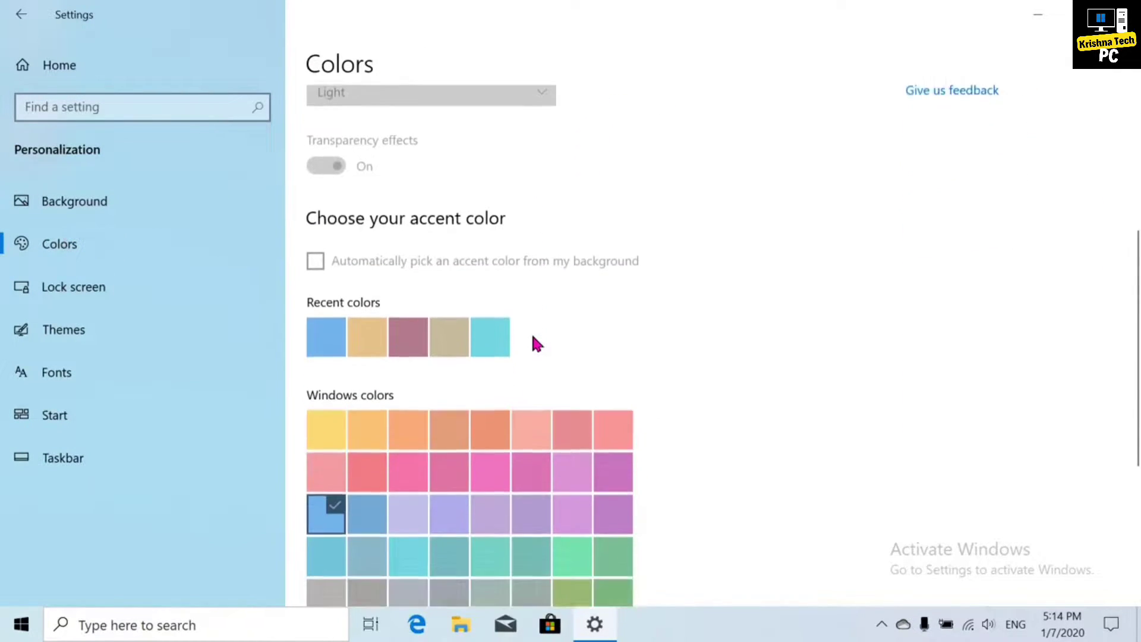
{"action": "left_click", "coordinate": [510, 269]}
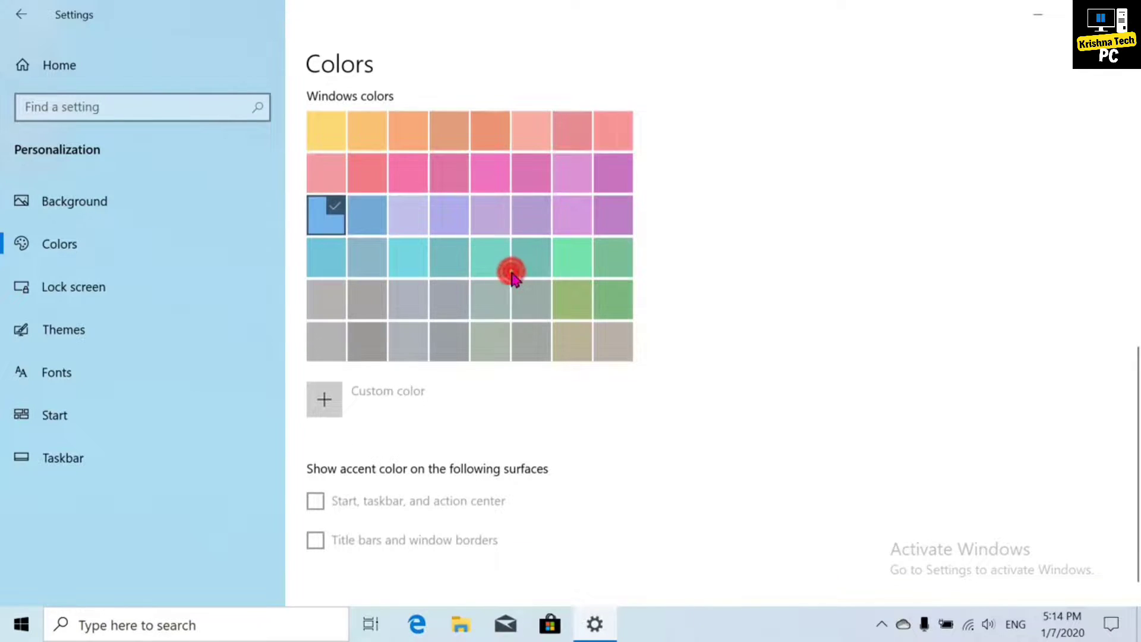
{"action": "left_click", "coordinate": [153, 236]}
Look through the Lock screen options and try to apply the Windows (light) theme on the Themes page
{"action": "left_click", "coordinate": [120, 286]}
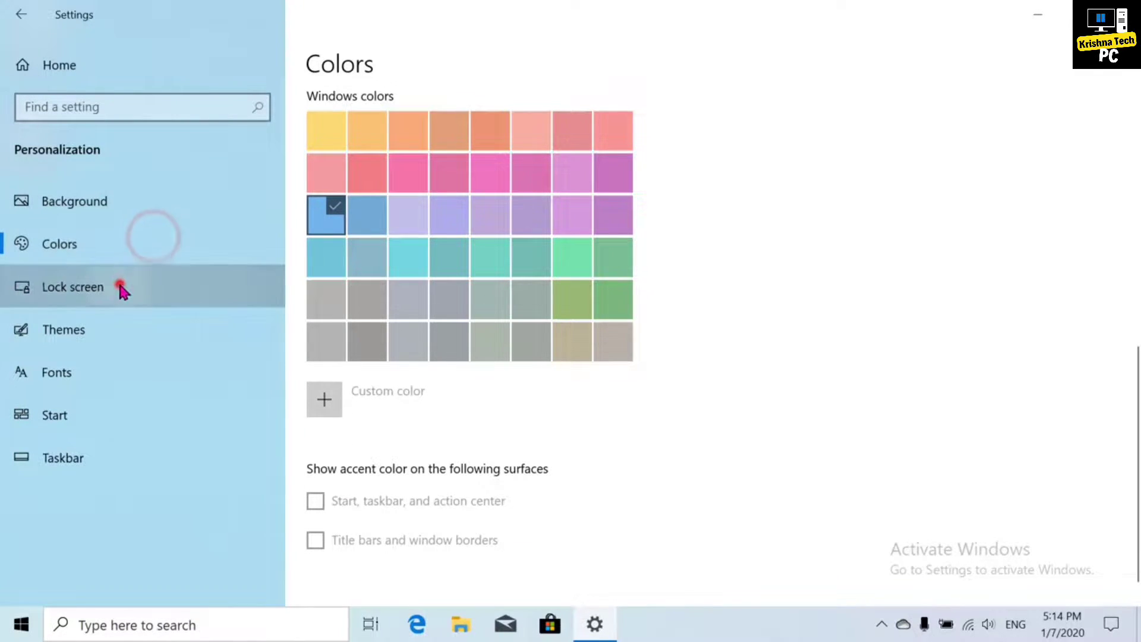
{"action": "scroll", "coordinate": [687, 257], "scroll_direction": "down", "scroll_amount": 3}
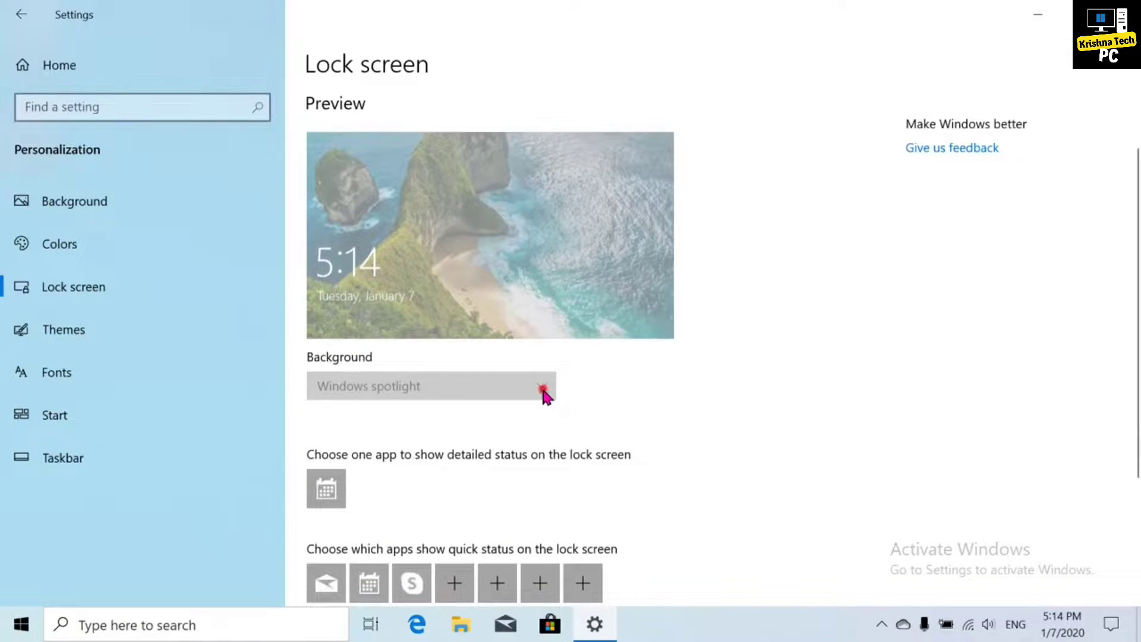
{"action": "left_click", "coordinate": [124, 335]}
{"action": "scroll", "coordinate": [517, 395], "scroll_direction": "down", "scroll_amount": 5}
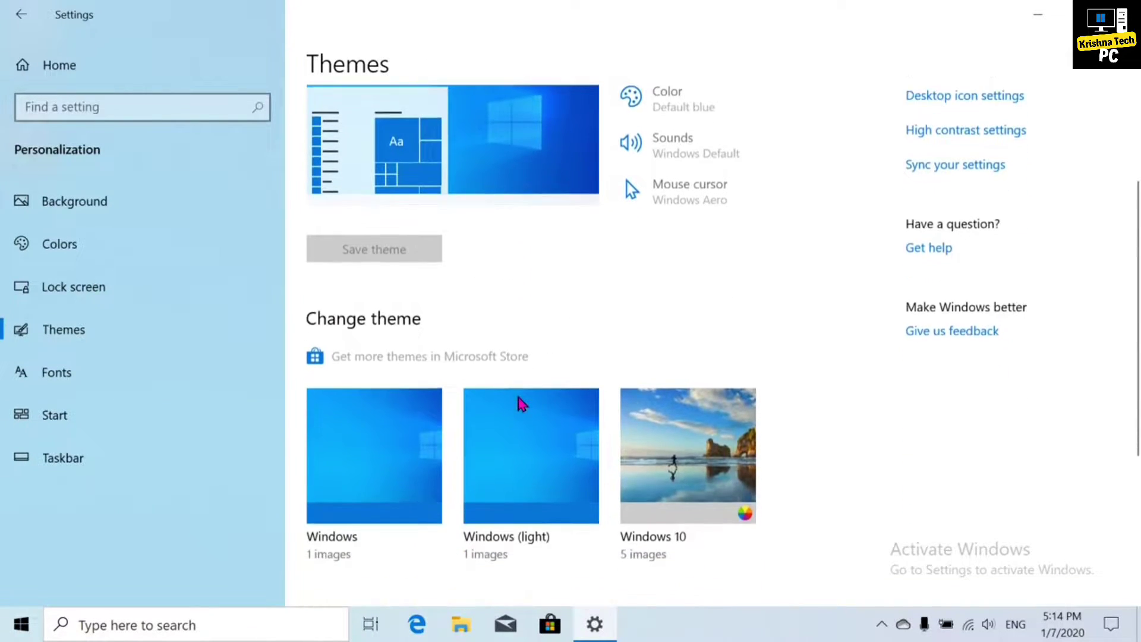
{"action": "left_click", "coordinate": [523, 398]}
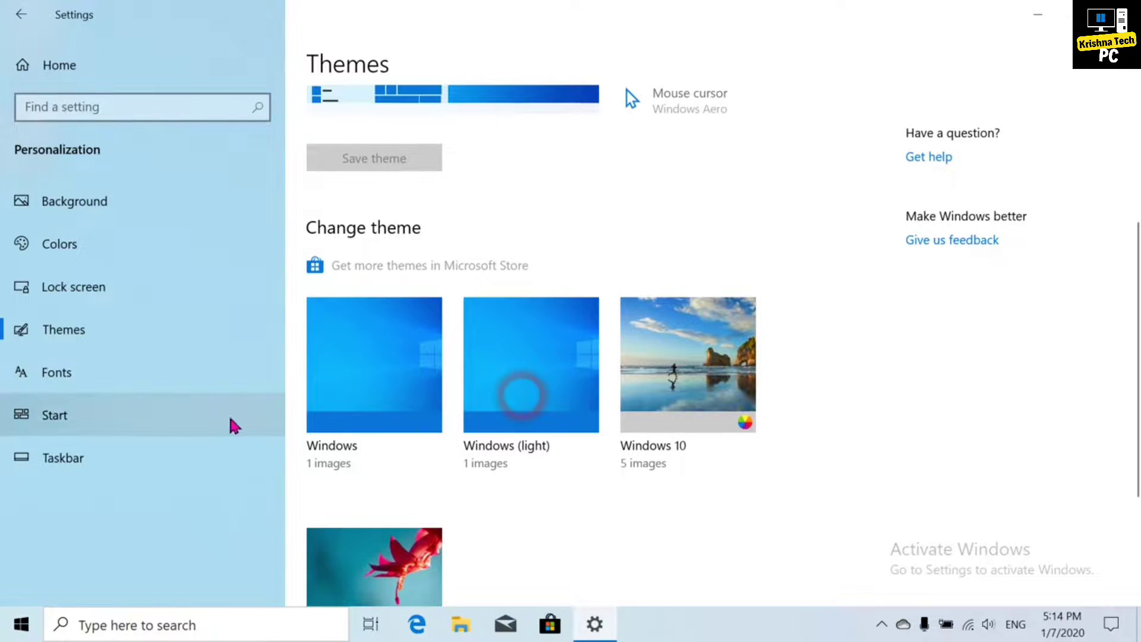
Review the Fonts, Start and Taskbar personalization pages and close Settings
{"action": "left_click", "coordinate": [151, 391]}
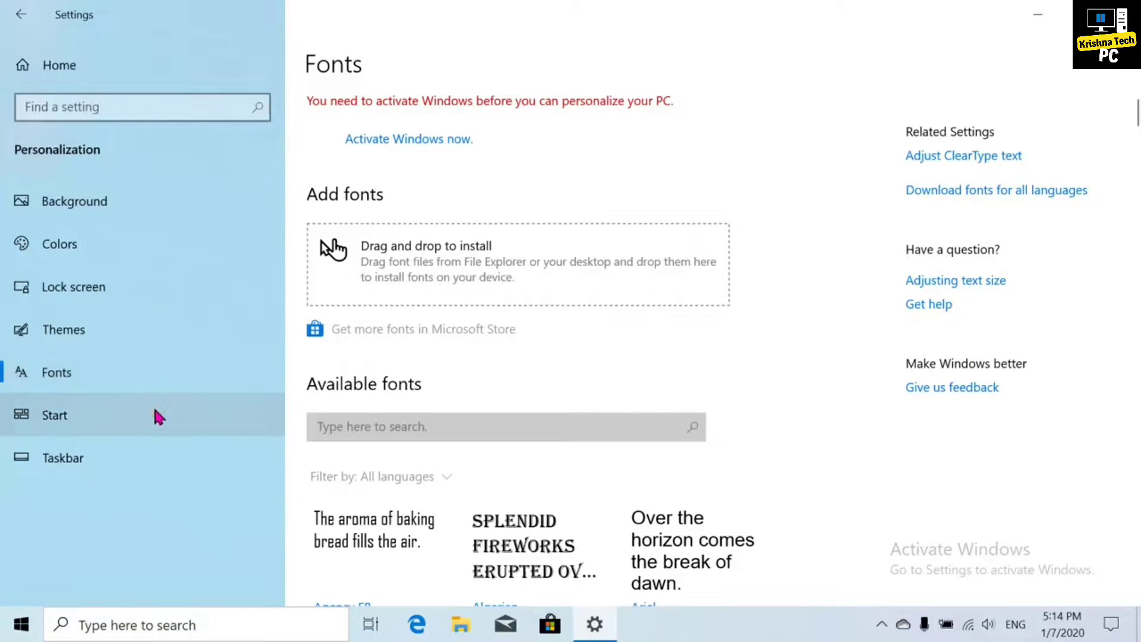
{"action": "left_click", "coordinate": [153, 413]}
{"action": "scroll", "coordinate": [431, 324], "scroll_direction": "down", "scroll_amount": 2}
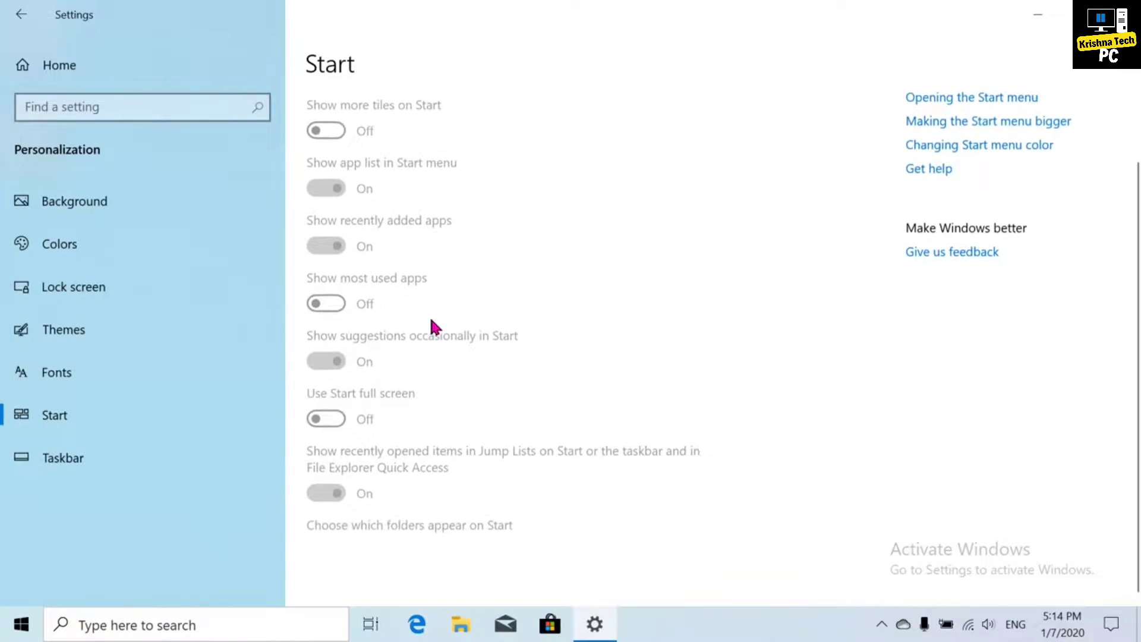
{"action": "left_click", "coordinate": [179, 460]}
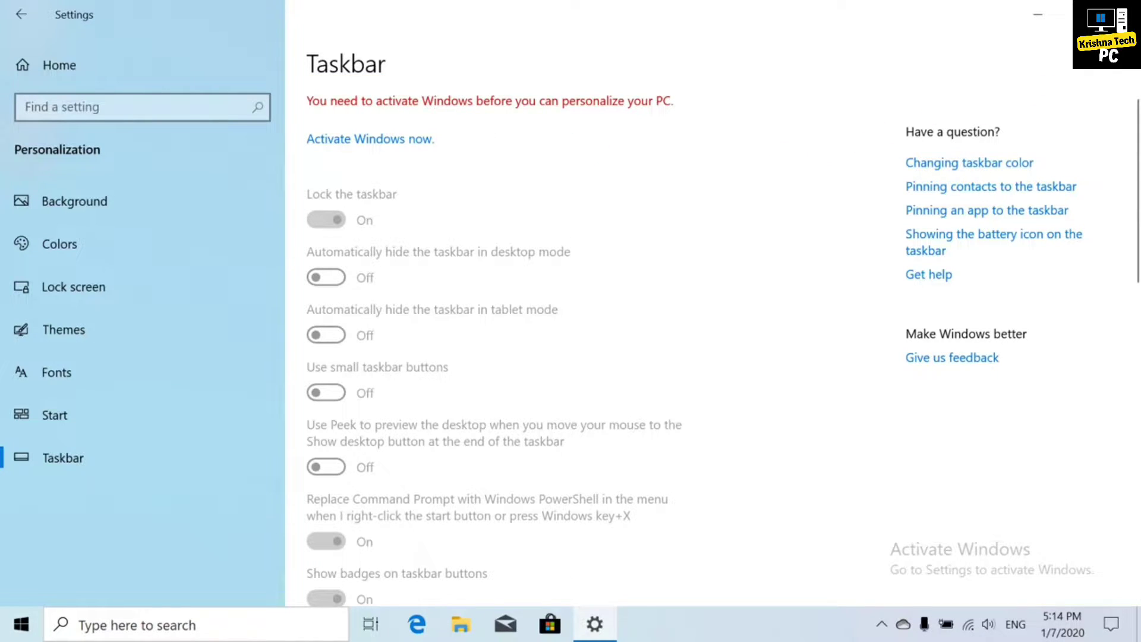
{"action": "left_click", "coordinate": [1125, 11]}
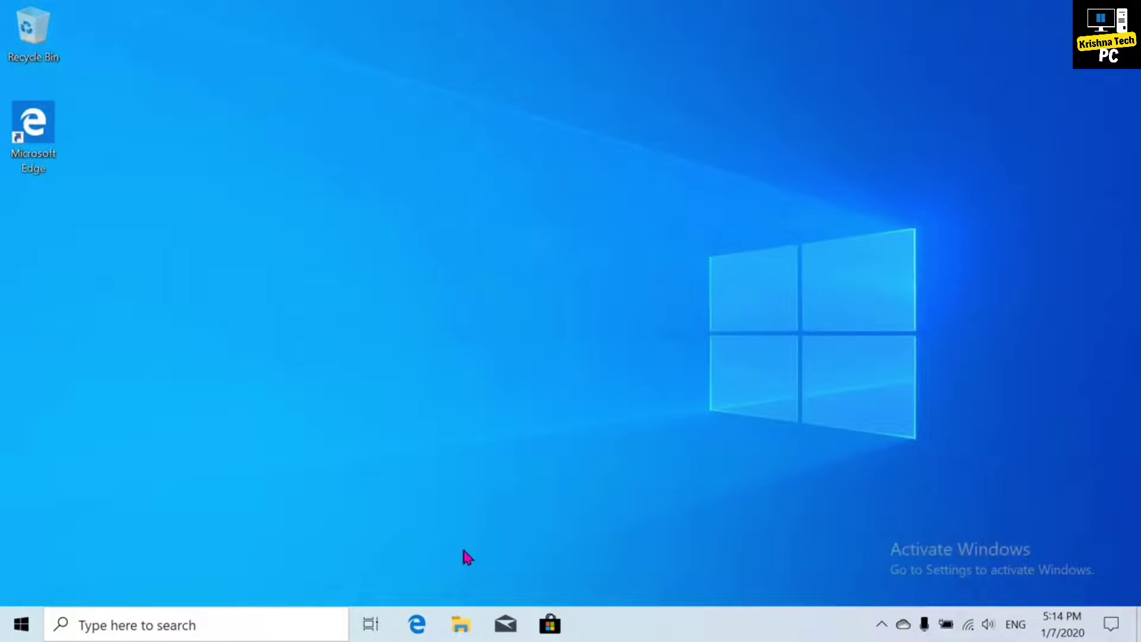
Open Update & Security in Windows Settings and check for updates
{"action": "left_click", "coordinate": [23, 623]}
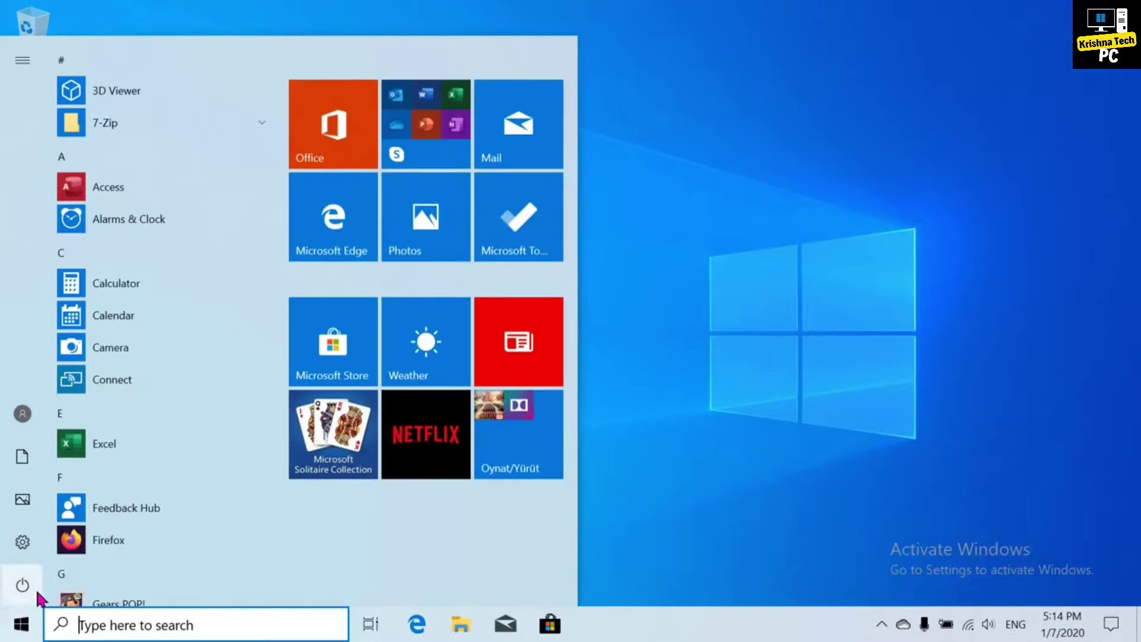
{"action": "left_click", "coordinate": [34, 553]}
{"action": "left_click", "coordinate": [418, 526]}
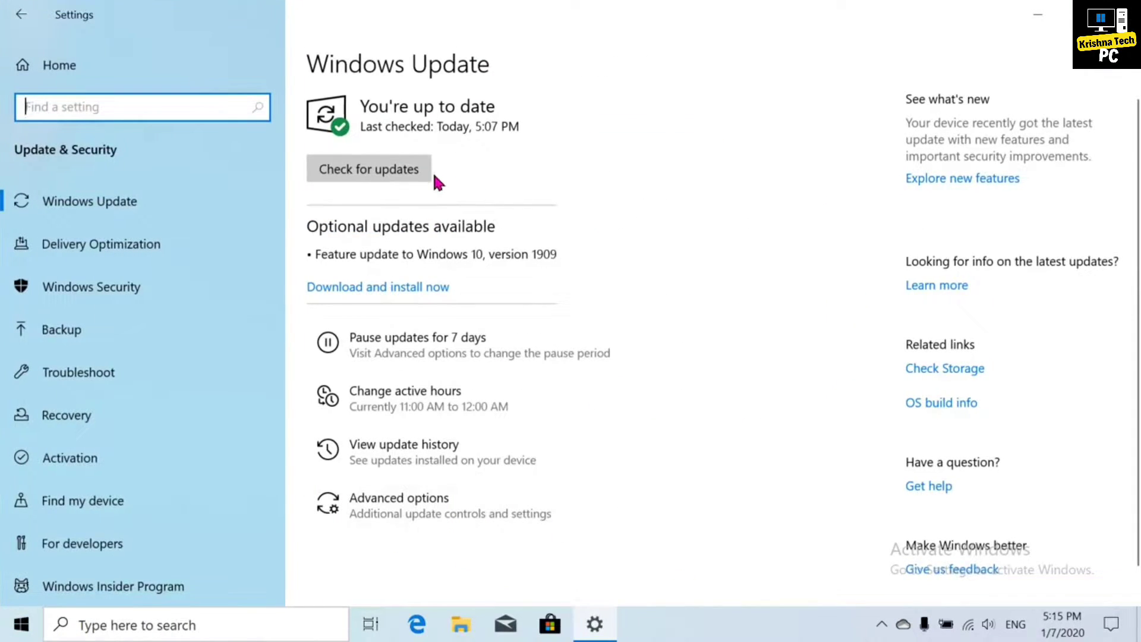
{"action": "left_click", "coordinate": [422, 170]}
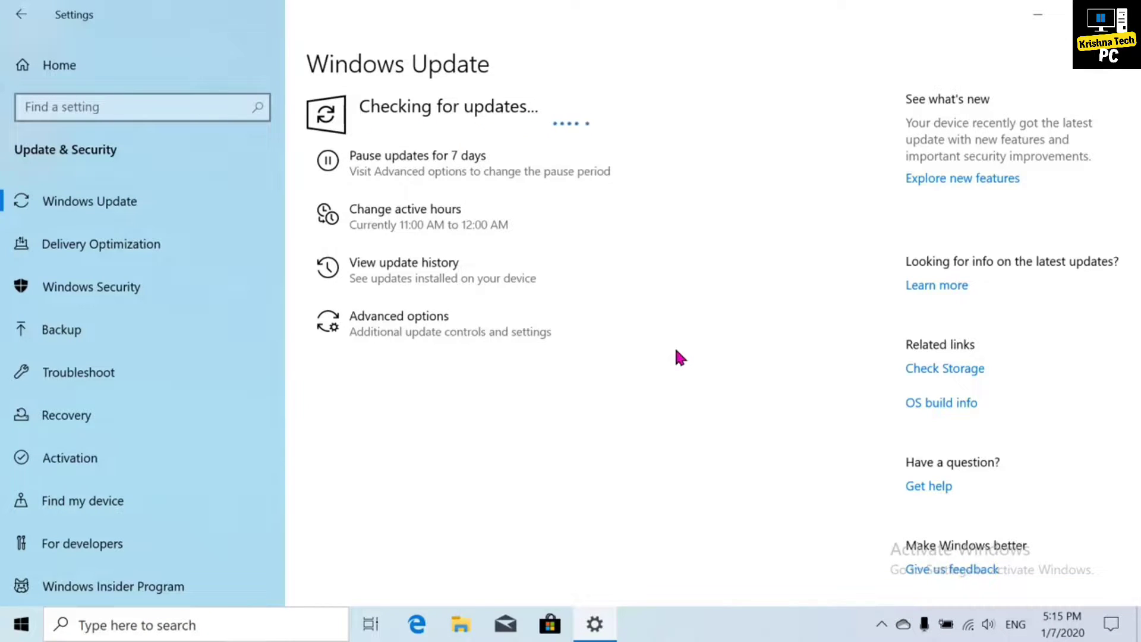
Open the update history, look through the quality updates and expand the category listed below Driver Updates
{"action": "left_click", "coordinate": [423, 397]}
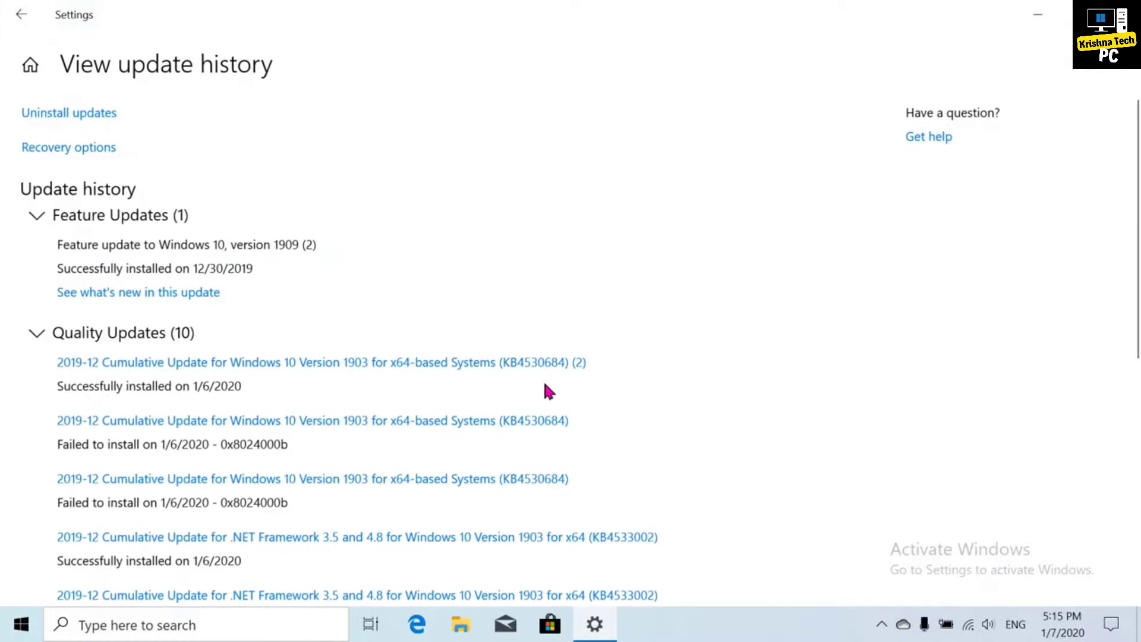
{"action": "scroll", "coordinate": [637, 359], "scroll_direction": "down", "scroll_amount": 8}
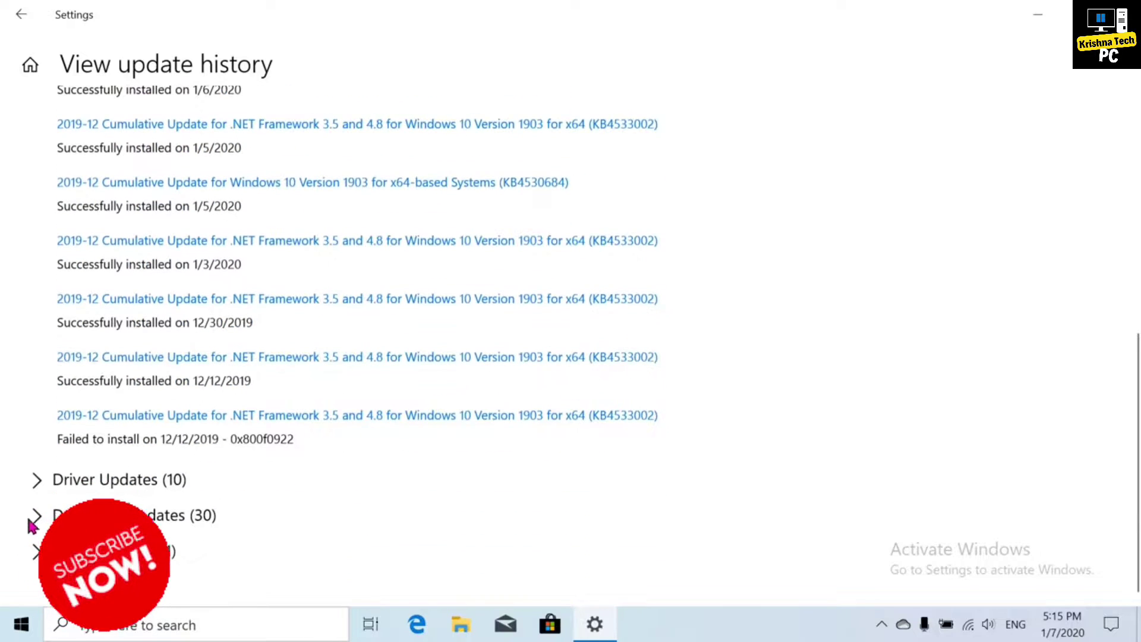
{"action": "left_click", "coordinate": [32, 515]}
{"action": "scroll", "coordinate": [615, 512], "scroll_direction": "down", "scroll_amount": 7}
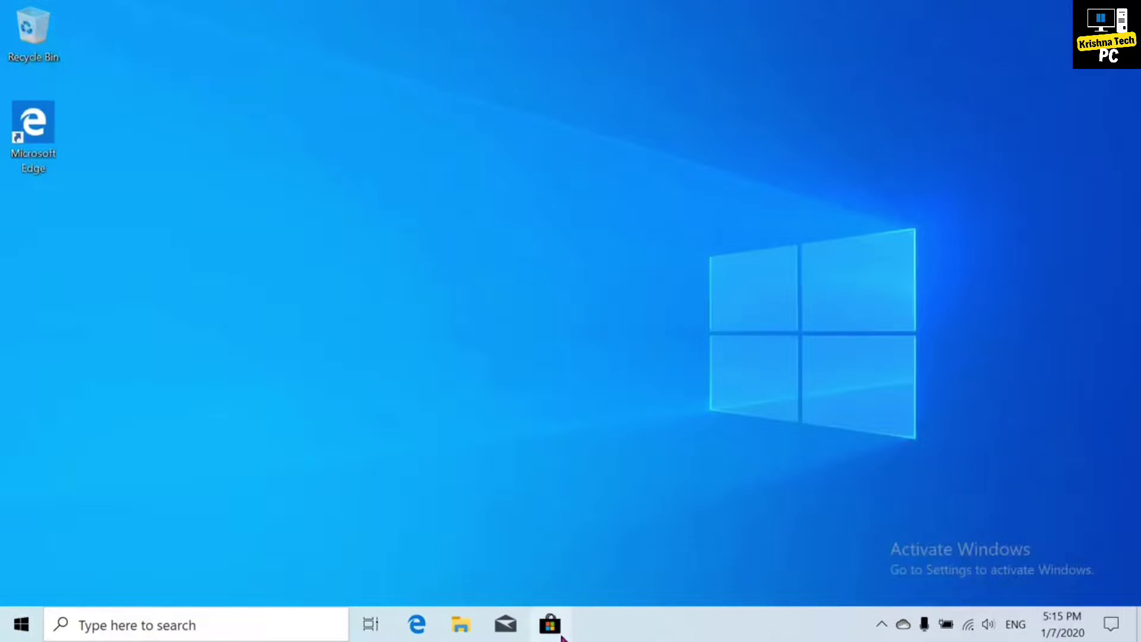
Open Microsoft Store and bring up the Slither.io page from the top free games in Gaming
{"action": "left_click", "coordinate": [549, 625]}
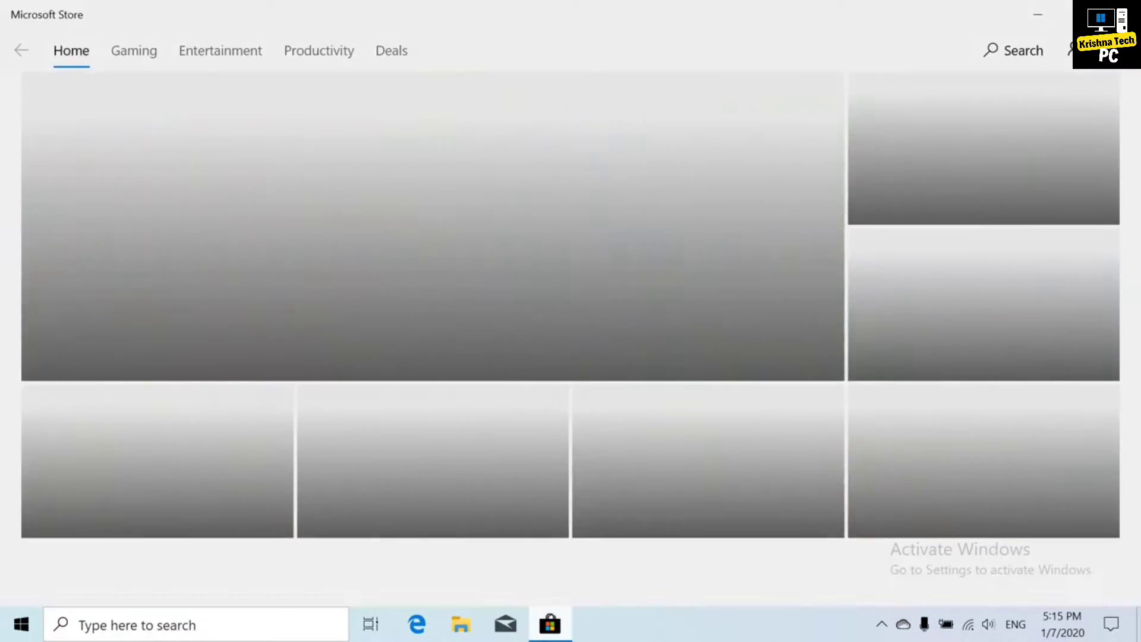
{"action": "left_click", "coordinate": [134, 51]}
{"action": "scroll", "coordinate": [578, 272], "scroll_direction": "down", "scroll_amount": 10}
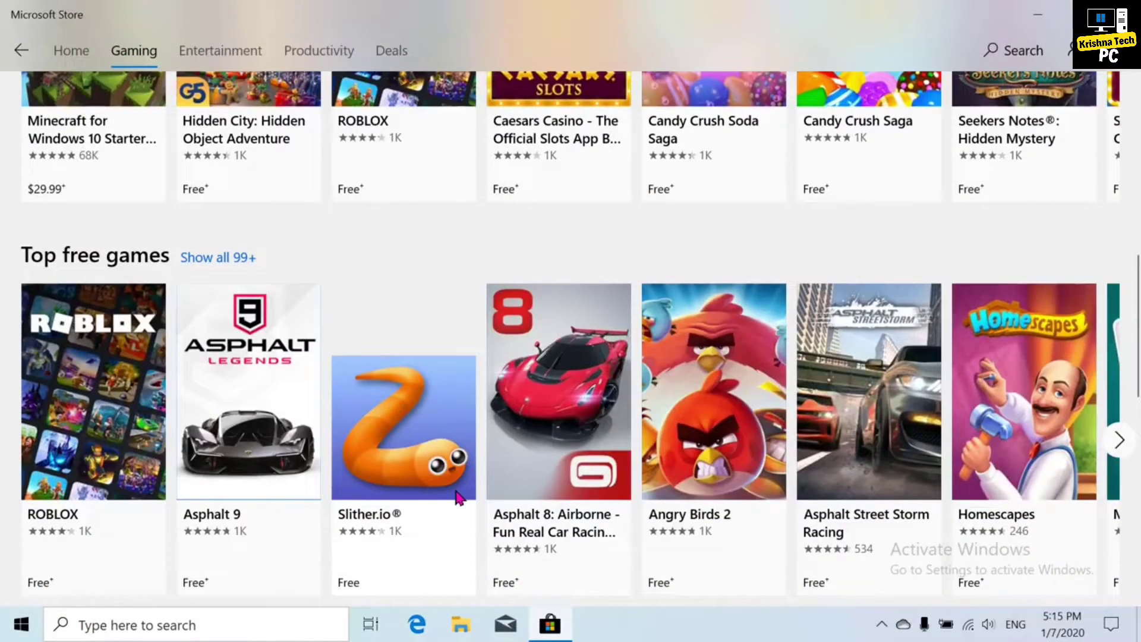
{"action": "left_click", "coordinate": [458, 496]}
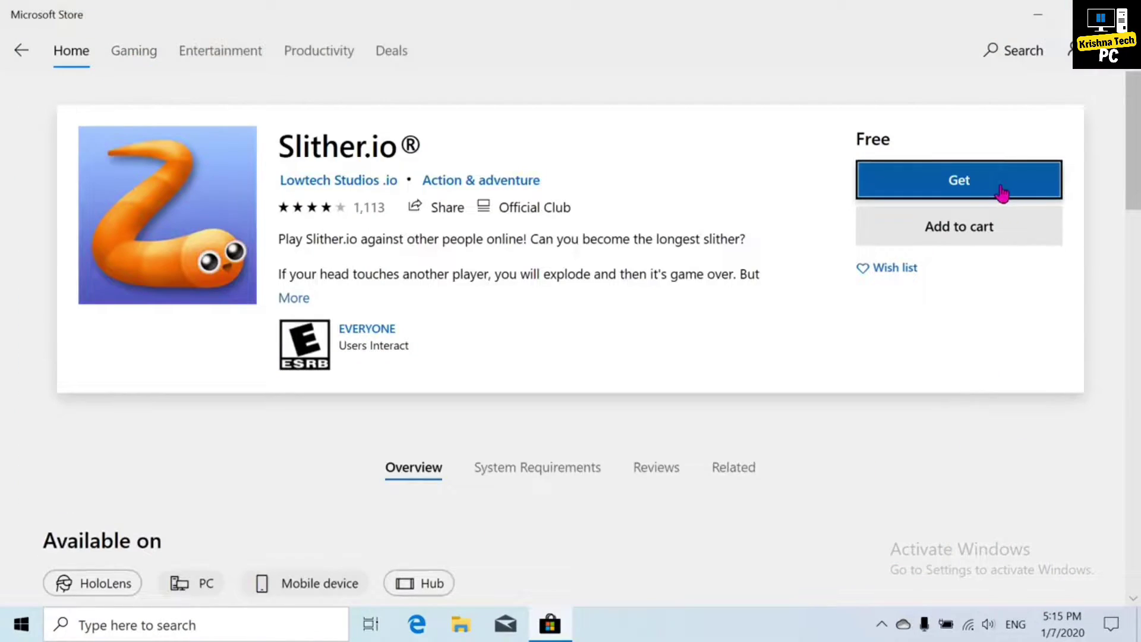
Install the free Slither.io game and launch it
{"action": "left_click", "coordinate": [1002, 192]}
{"action": "left_click", "coordinate": [469, 341]}
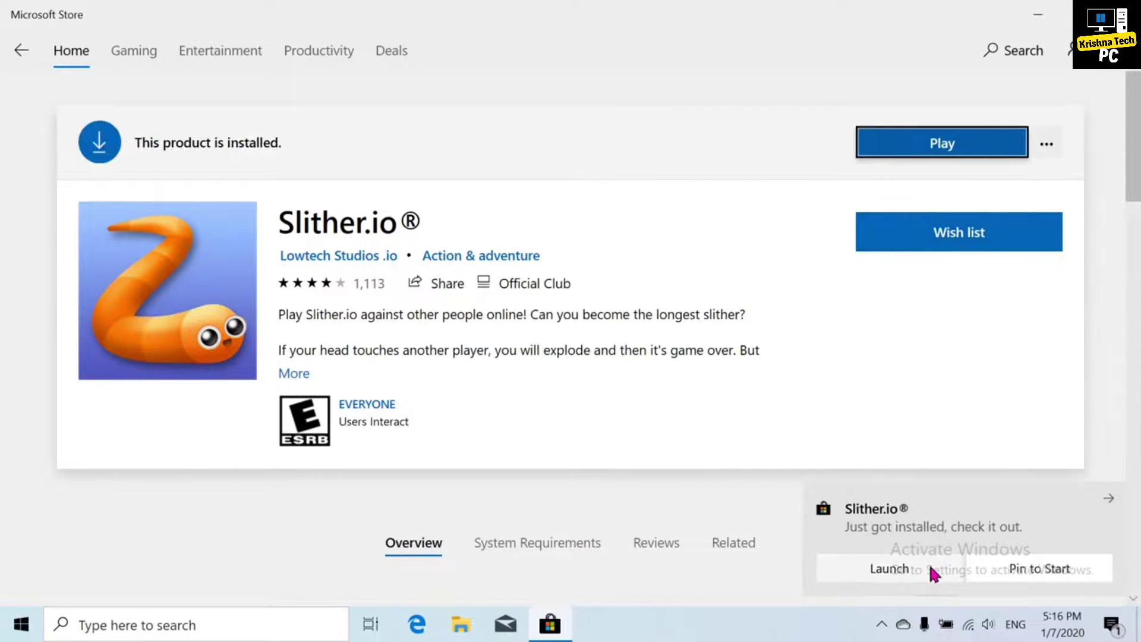
{"action": "left_click", "coordinate": [931, 569]}
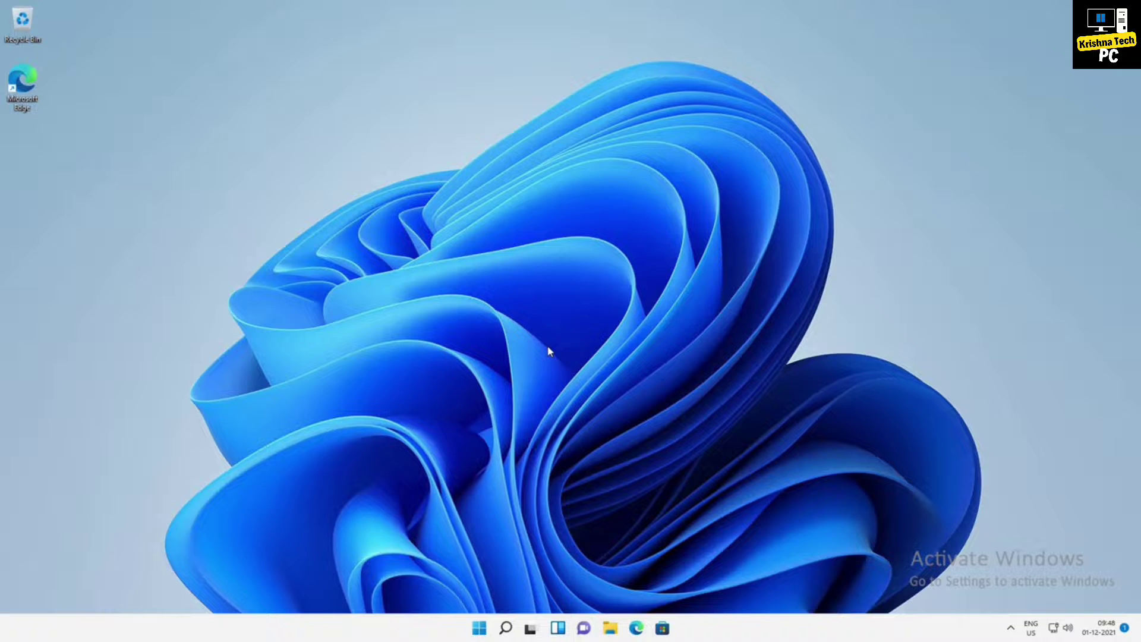
Search Windows 11 for "sett" and open the Settings app to view the System page
{"action": "left_click", "coordinate": [509, 630]}
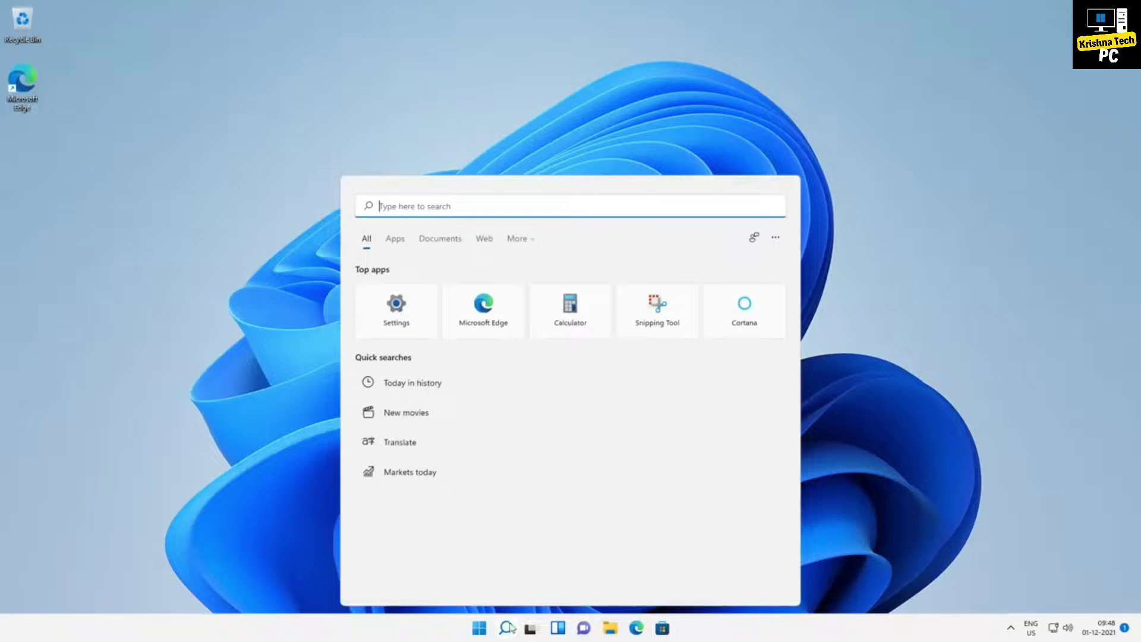
{"action": "type", "text": "sett"}
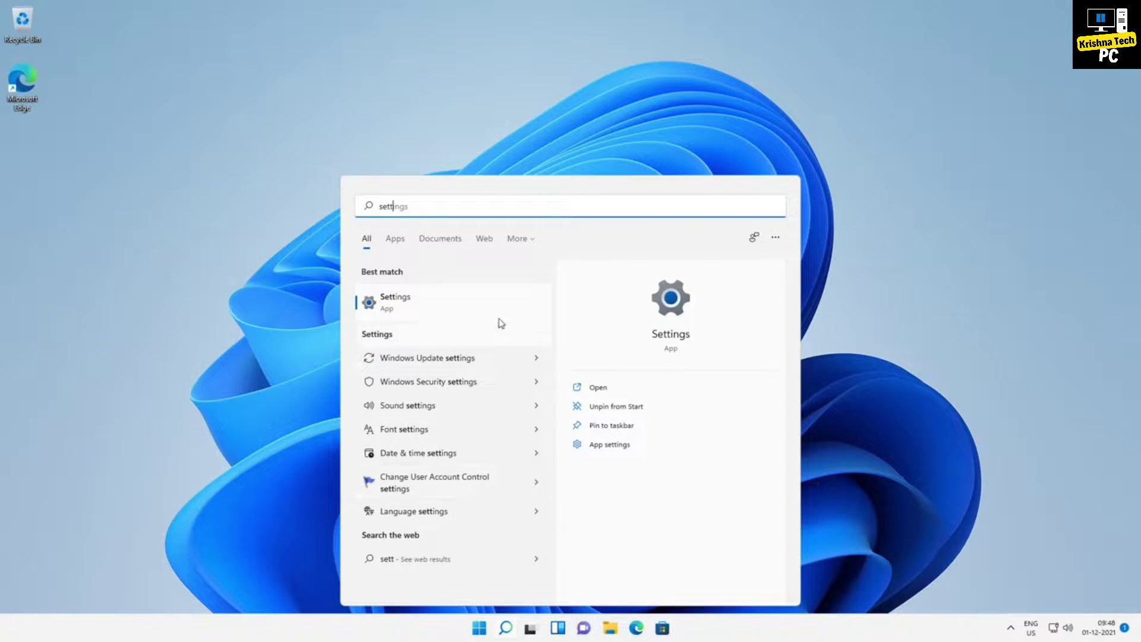
{"action": "left_click", "coordinate": [498, 309]}
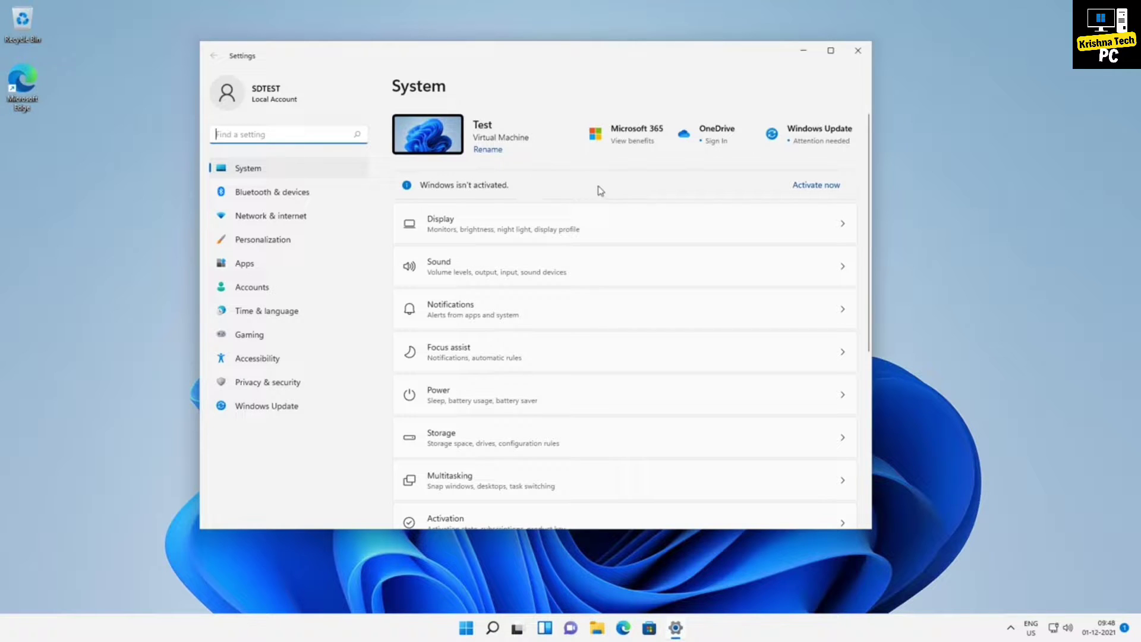
{"action": "key", "text": "alt+F4"}
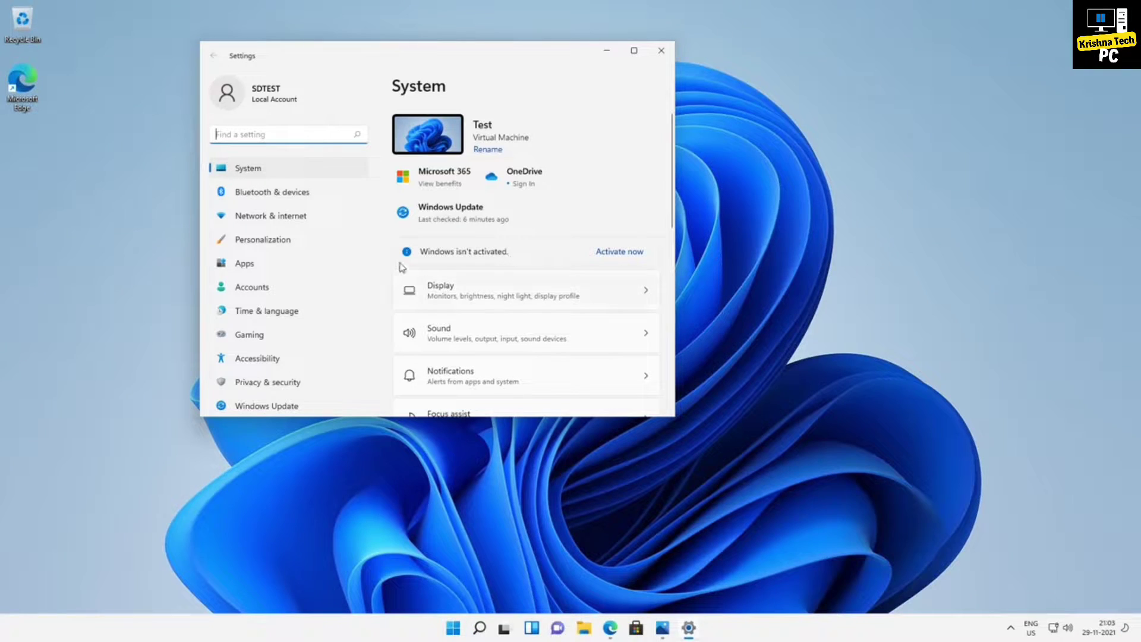
Open Personalization, enlarge the Settings window and look through the options on the Colors page
{"action": "left_click", "coordinate": [286, 243]}
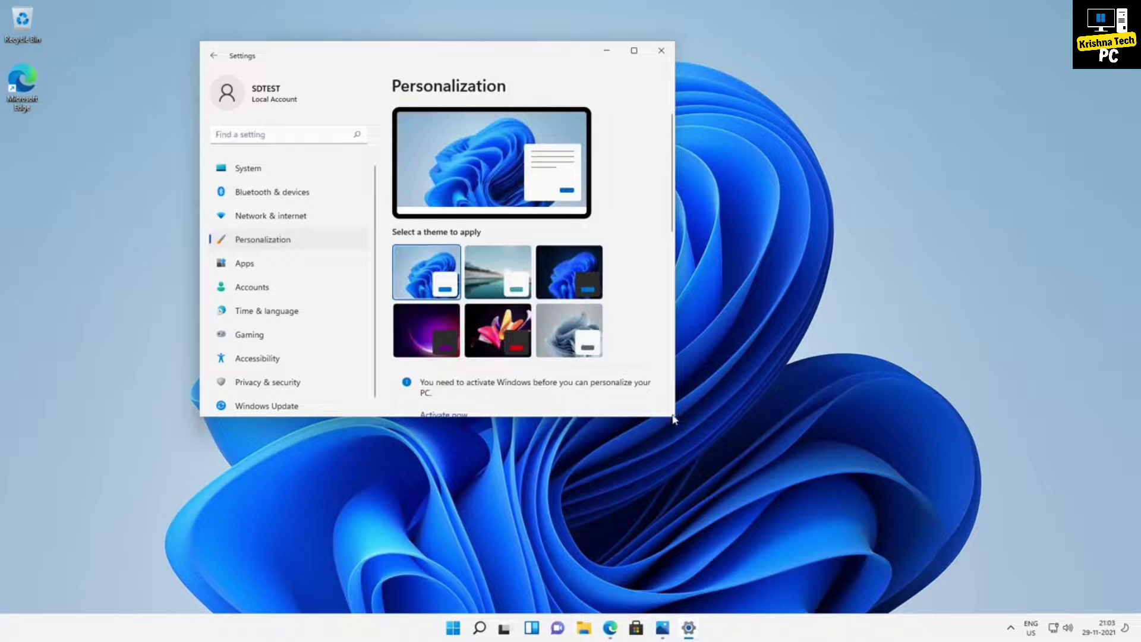
{"action": "left_click_drag", "start_coordinate": [674, 420], "coordinate": [871, 528]}
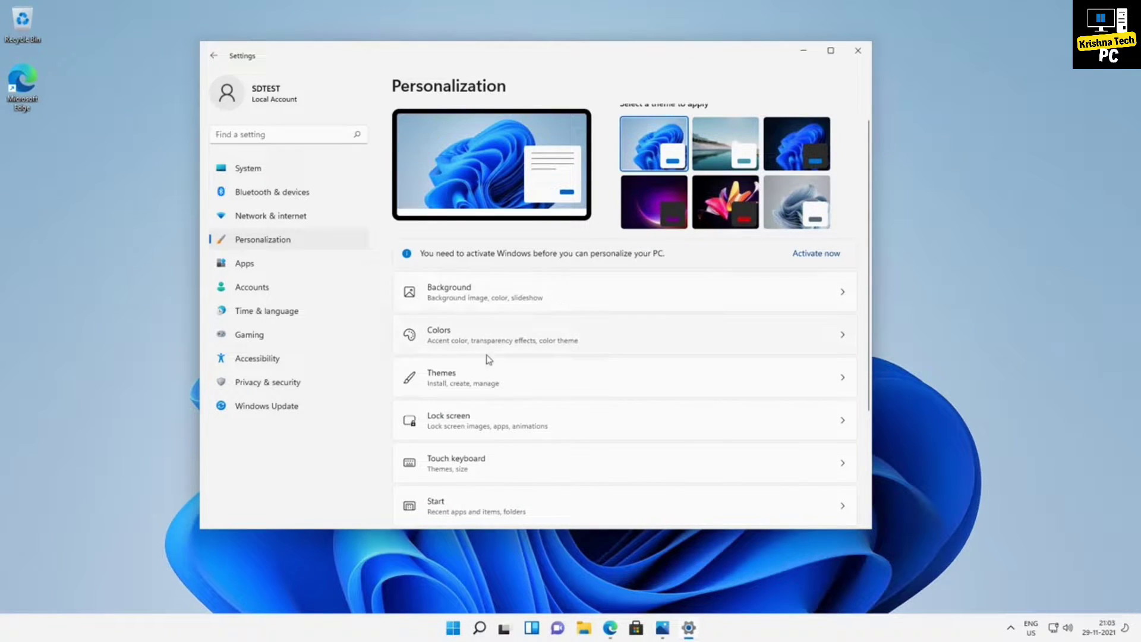
{"action": "left_click", "coordinate": [510, 347]}
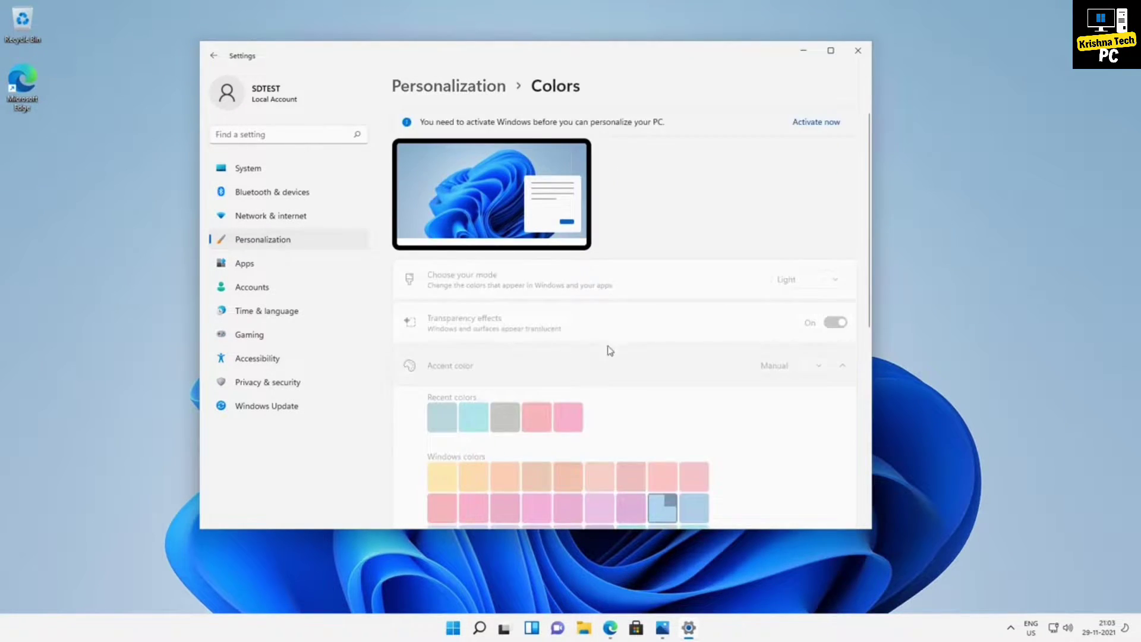
{"action": "scroll", "coordinate": [684, 375], "scroll_direction": "down", "scroll_amount": 5}
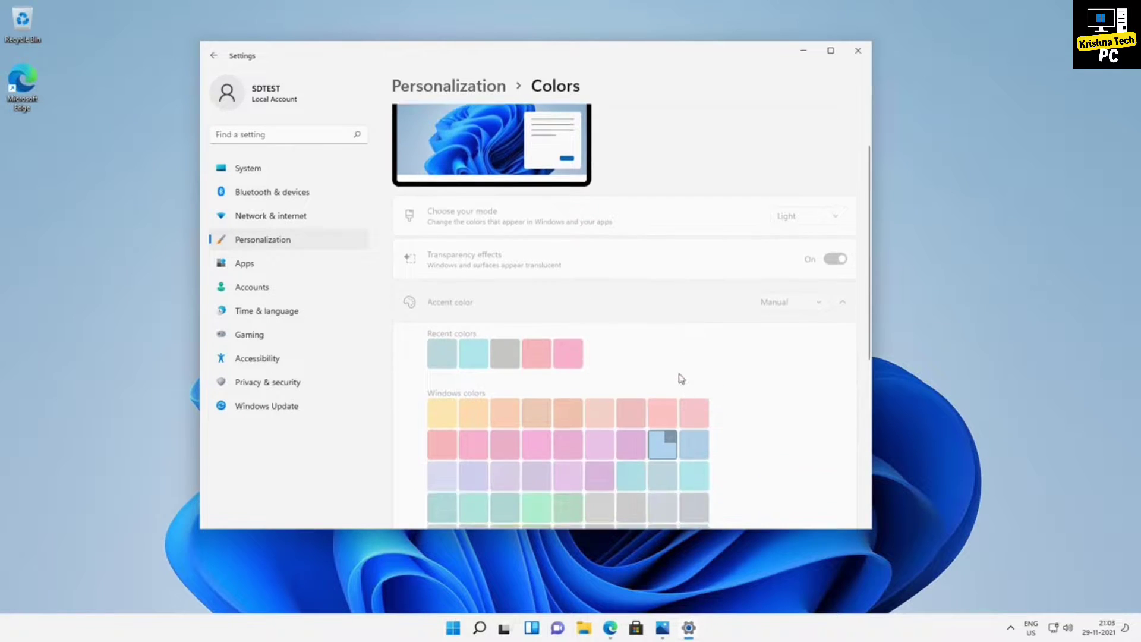
{"action": "scroll", "coordinate": [690, 383], "scroll_direction": "up", "scroll_amount": 5}
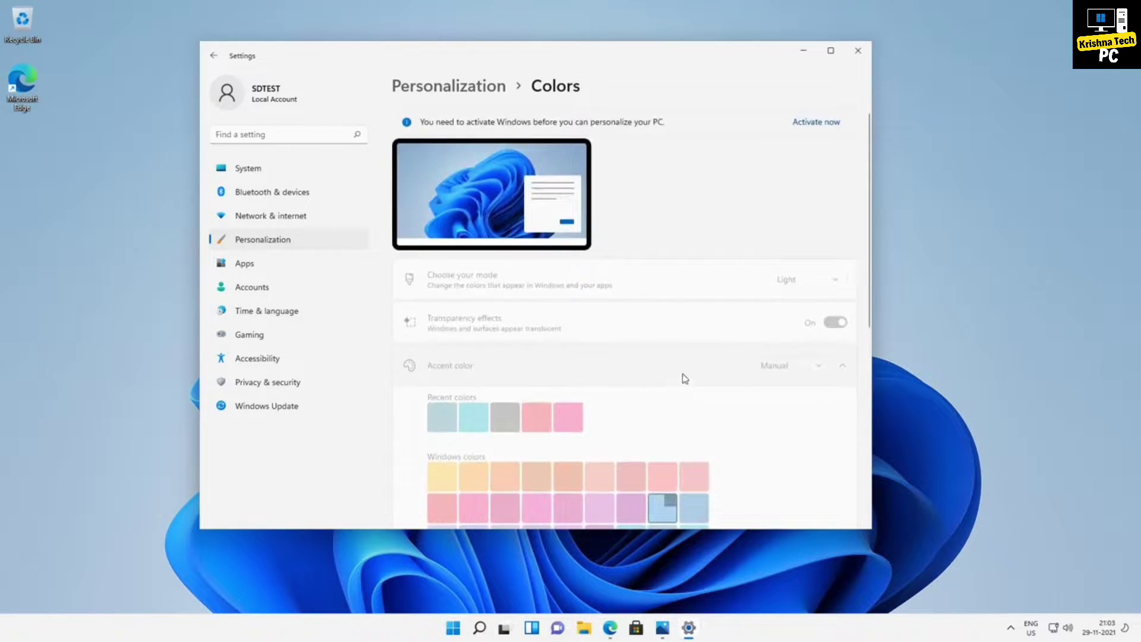
Return to Personalization, open the Themes page and look through its theme and related settings
{"action": "left_click", "coordinate": [213, 56]}
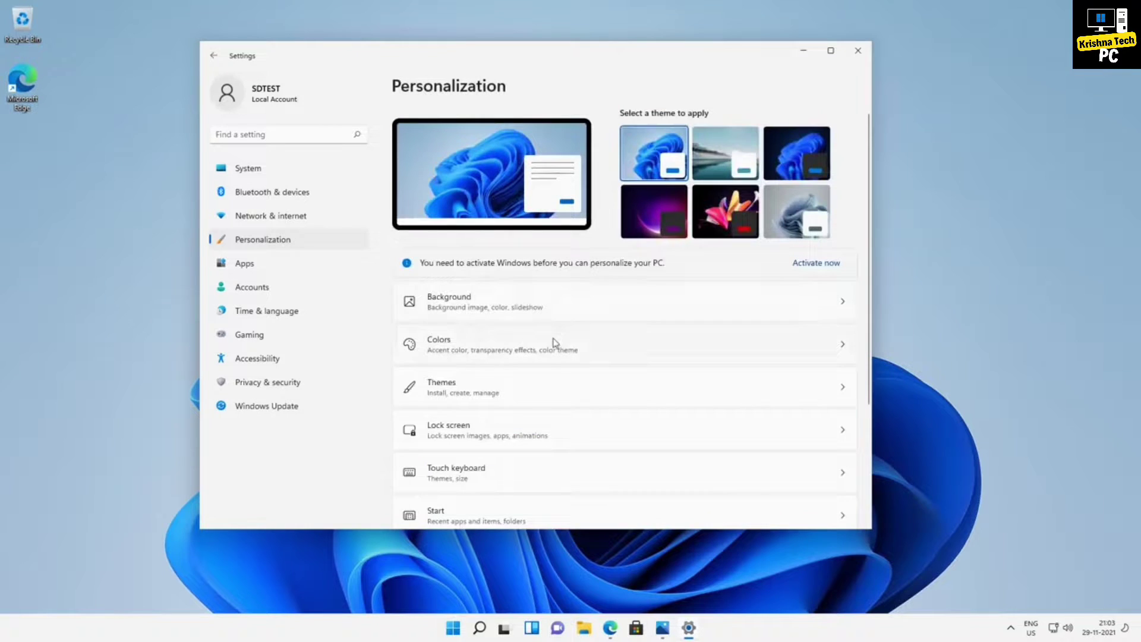
{"action": "left_click", "coordinate": [499, 387]}
{"action": "scroll", "coordinate": [619, 365], "scroll_direction": "down", "scroll_amount": 3}
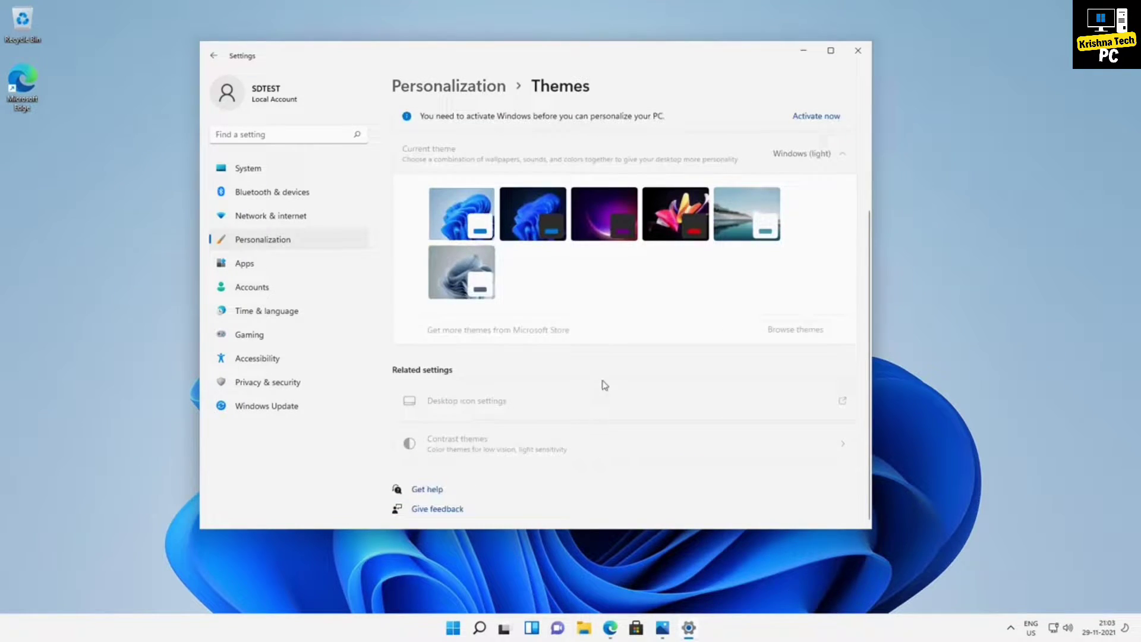
{"action": "scroll", "coordinate": [604, 343], "scroll_direction": "up", "scroll_amount": 3}
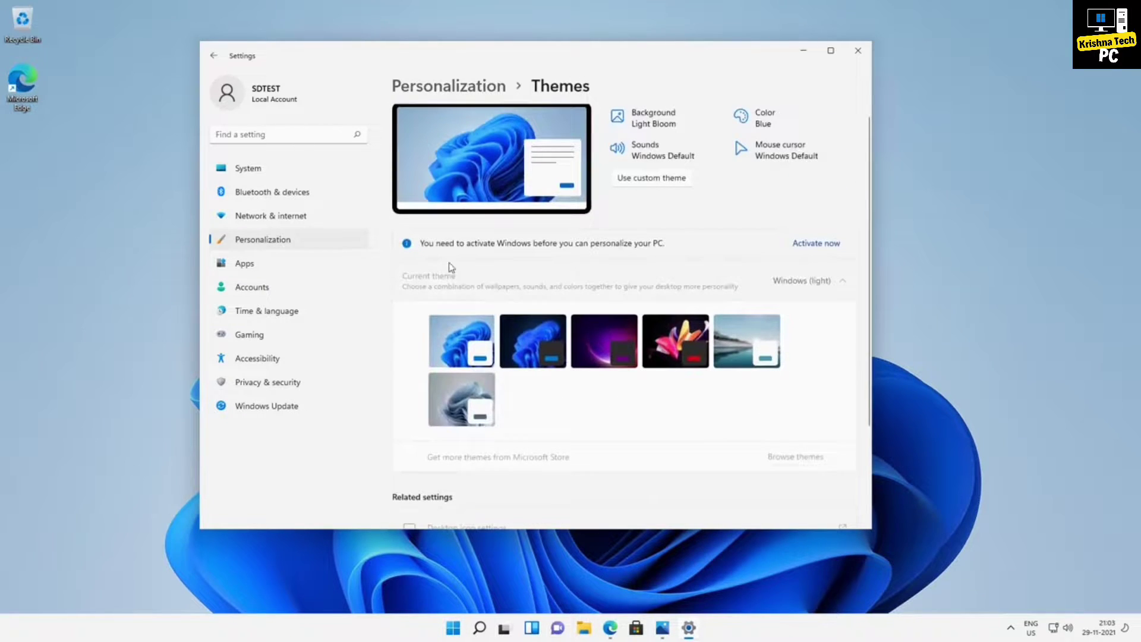
Go back to Personalization, open the Lock screen page and review its options
{"action": "left_click", "coordinate": [213, 55]}
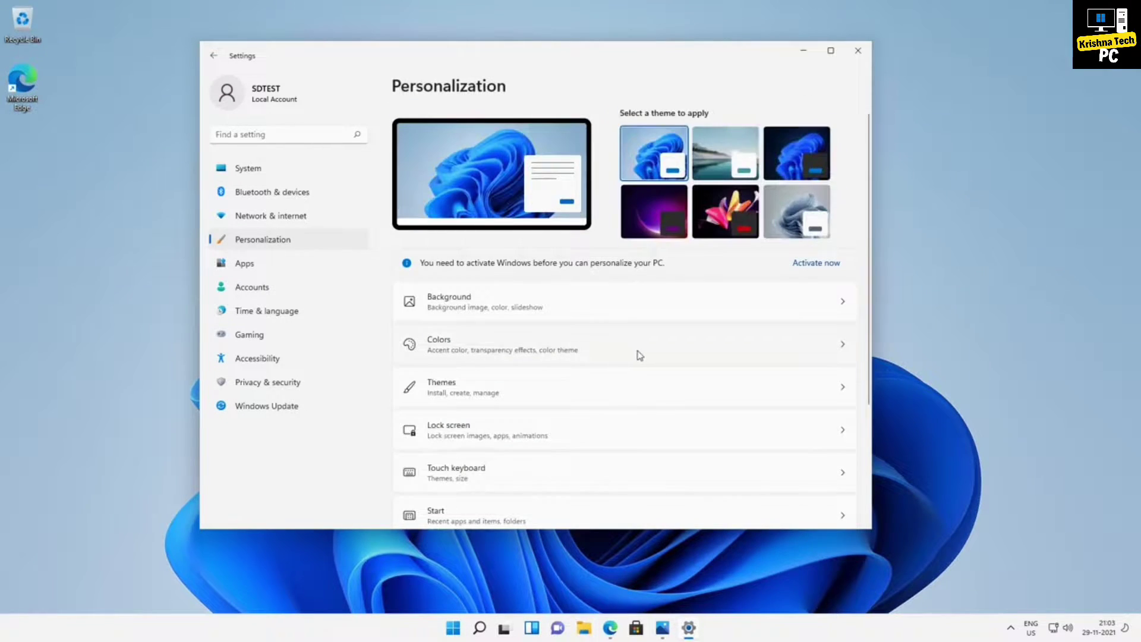
{"action": "scroll", "coordinate": [636, 355], "scroll_direction": "down", "scroll_amount": 2}
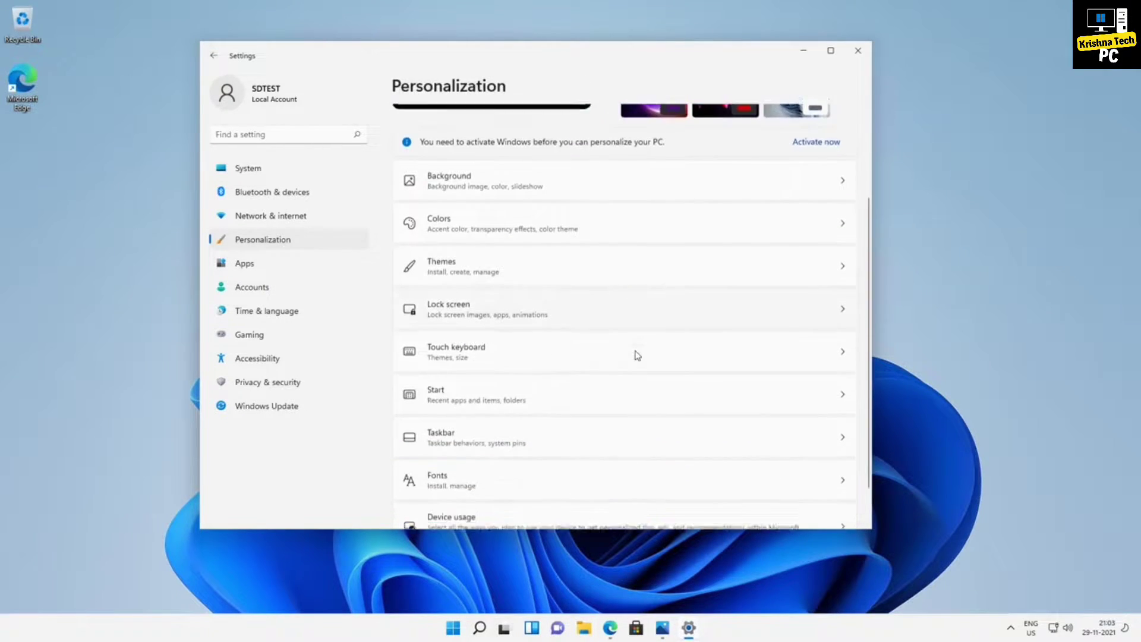
{"action": "left_click", "coordinate": [526, 310]}
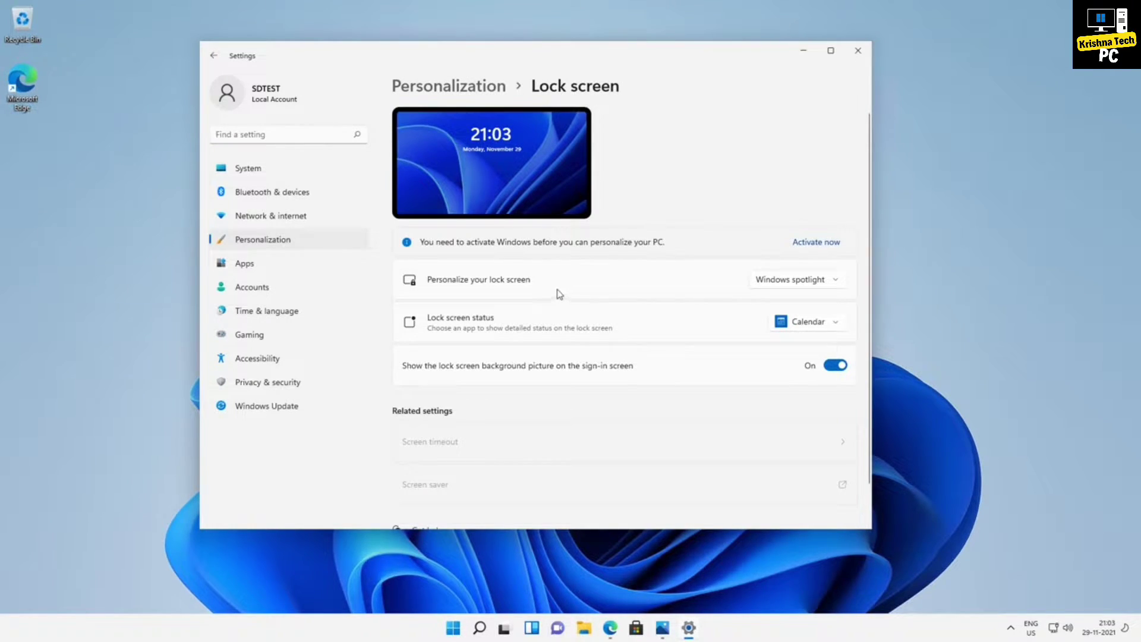
{"action": "scroll", "coordinate": [559, 410], "scroll_direction": "down", "scroll_amount": 1}
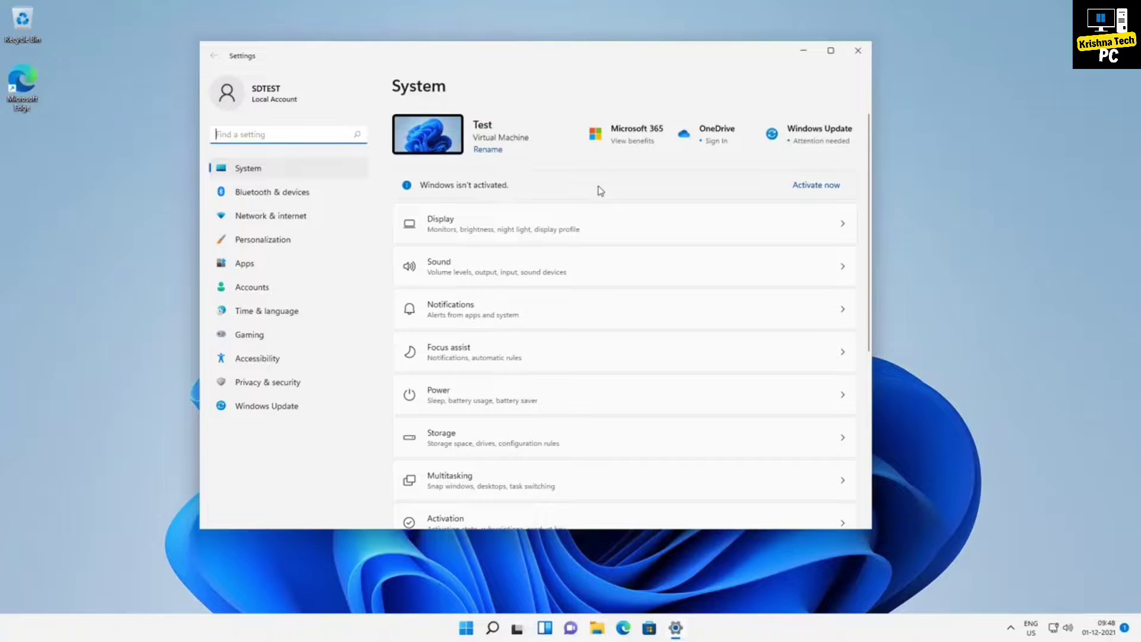
Open Windows Update from the System page and retry the failed updates
{"action": "left_click", "coordinate": [809, 128]}
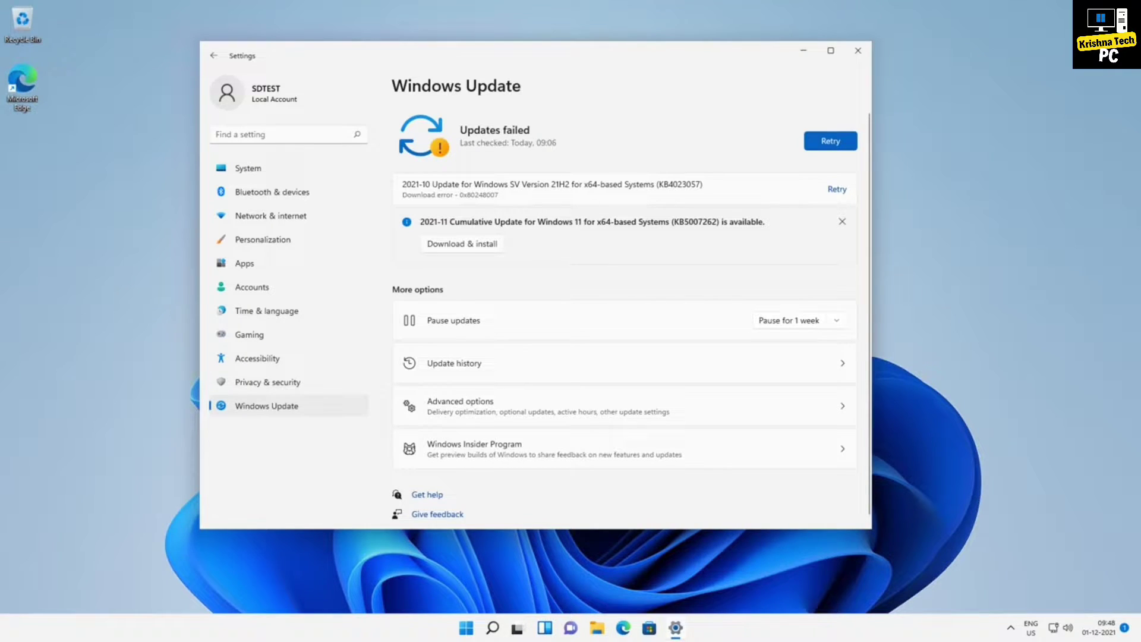
{"action": "left_click", "coordinate": [823, 145]}
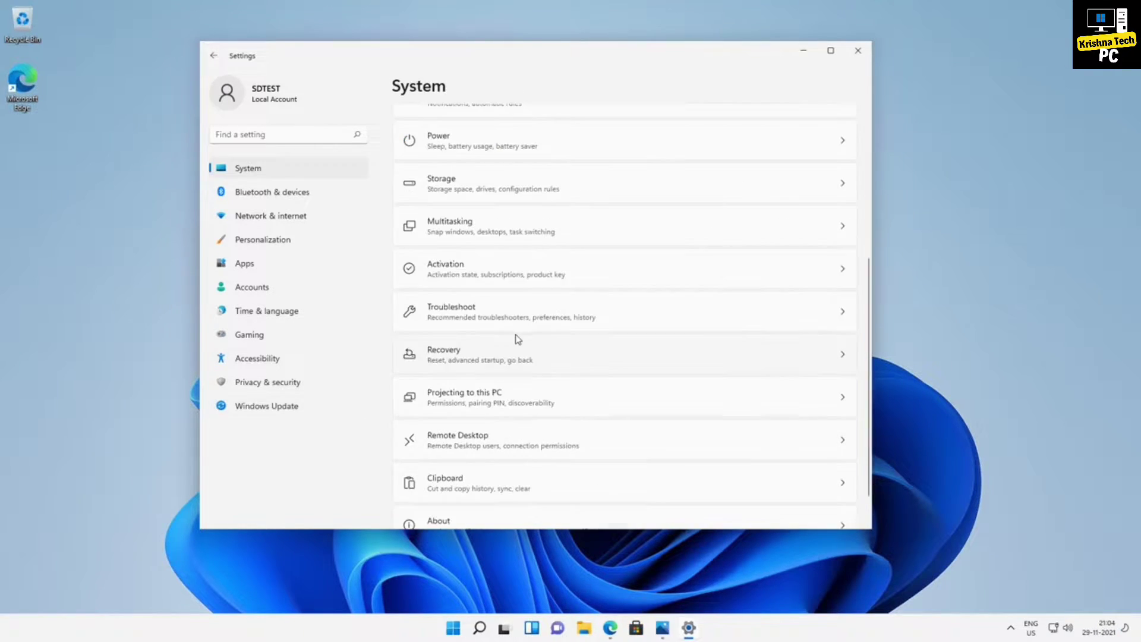
Open the Activation page, view the Windows 10/11 Pro licence offer in Microsoft Store, and close the Store
{"action": "left_click", "coordinate": [616, 275]}
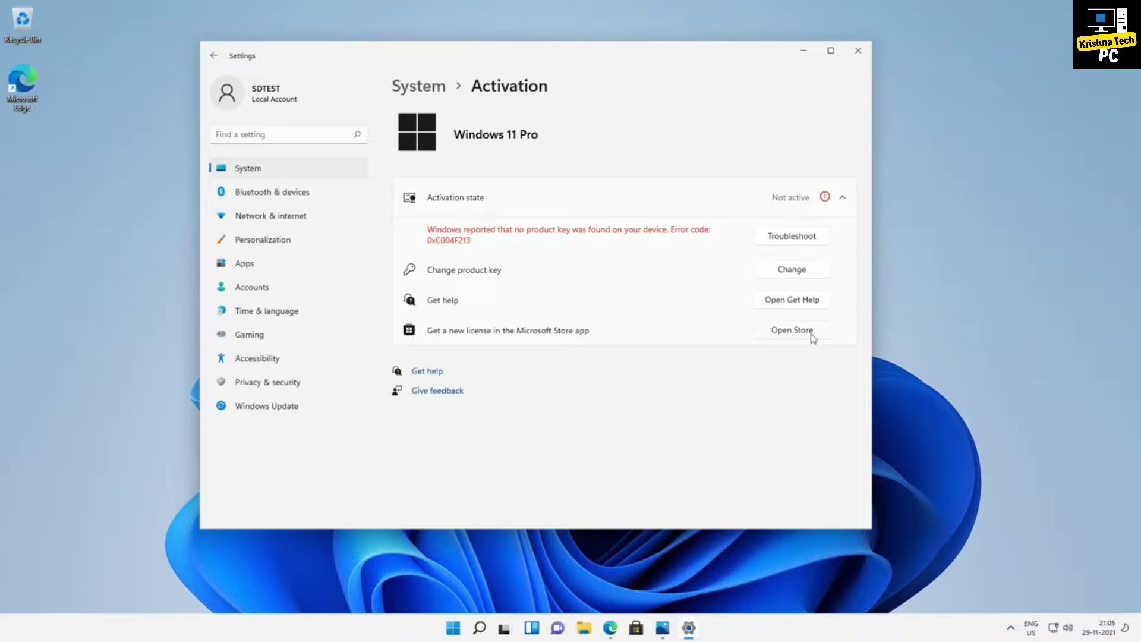
{"action": "left_click", "coordinate": [806, 334]}
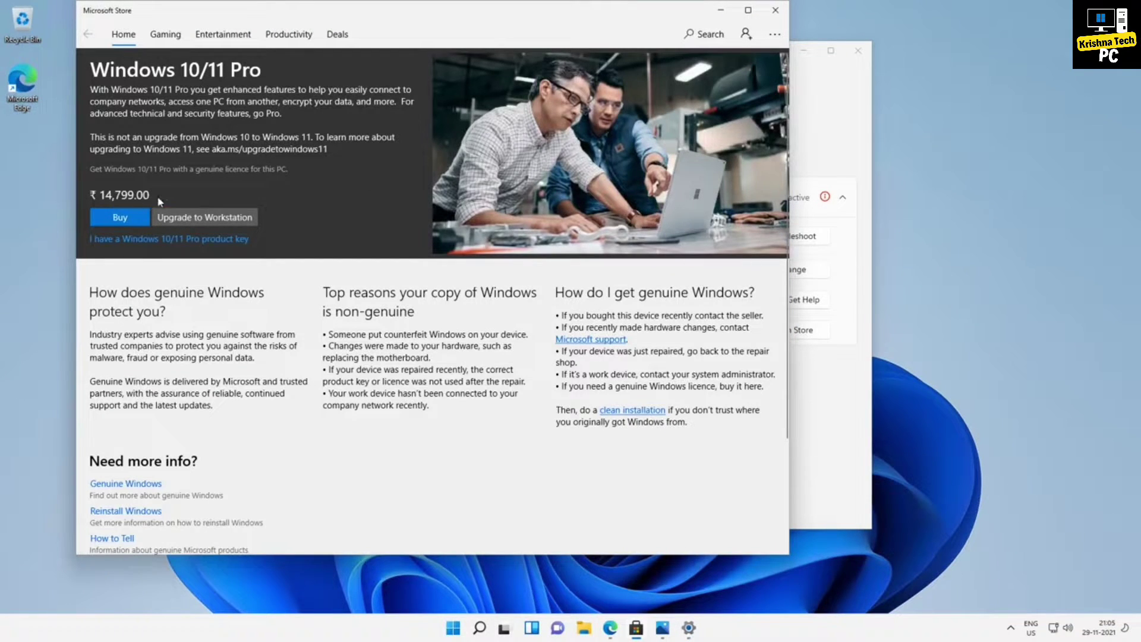
{"action": "left_click", "coordinate": [776, 10]}
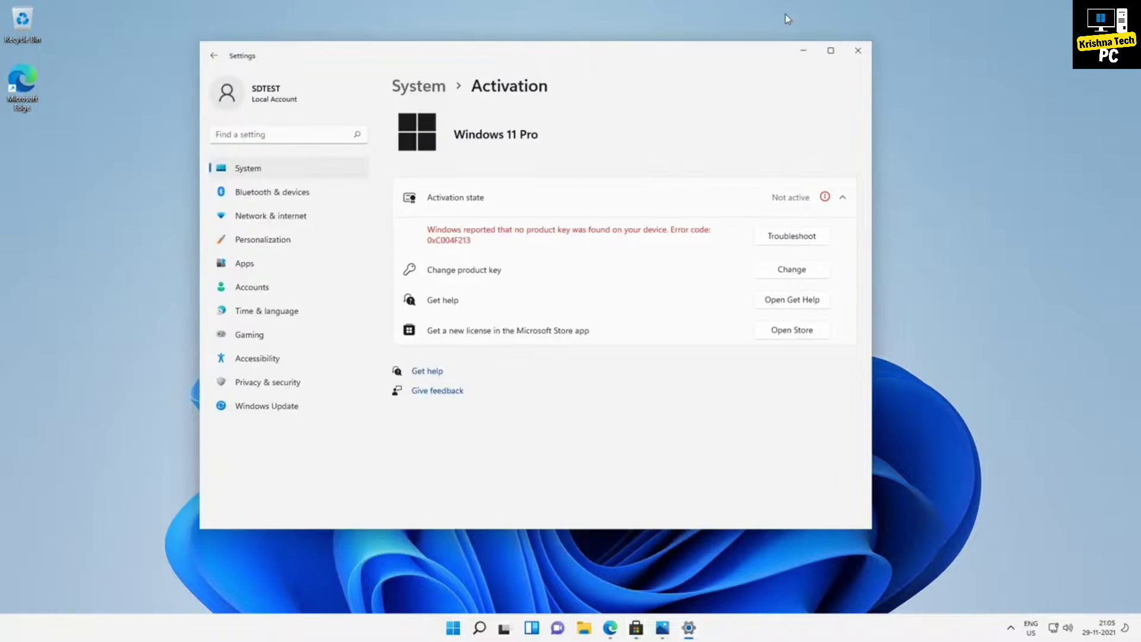
Bring up the product key entry dialog for changing the key and cancel it without entering anything
{"action": "left_click", "coordinate": [790, 270]}
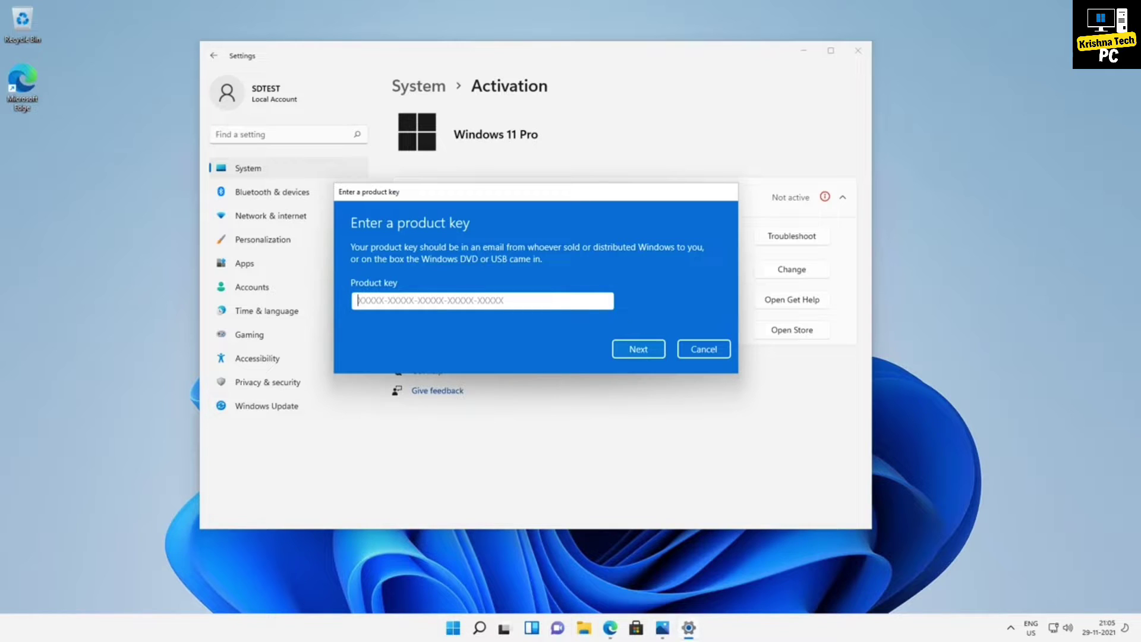
{"action": "left_click", "coordinate": [703, 350]}
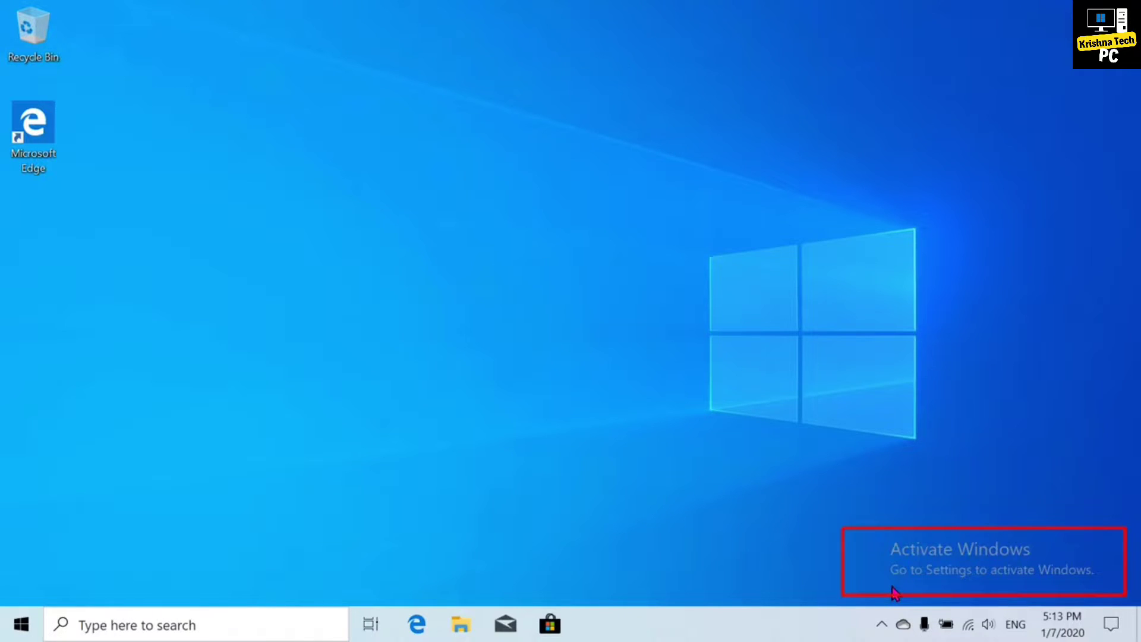
Open the Personalization settings in Windows 10 and try to change the Background type from Picture
{"action": "left_click", "coordinate": [32, 632]}
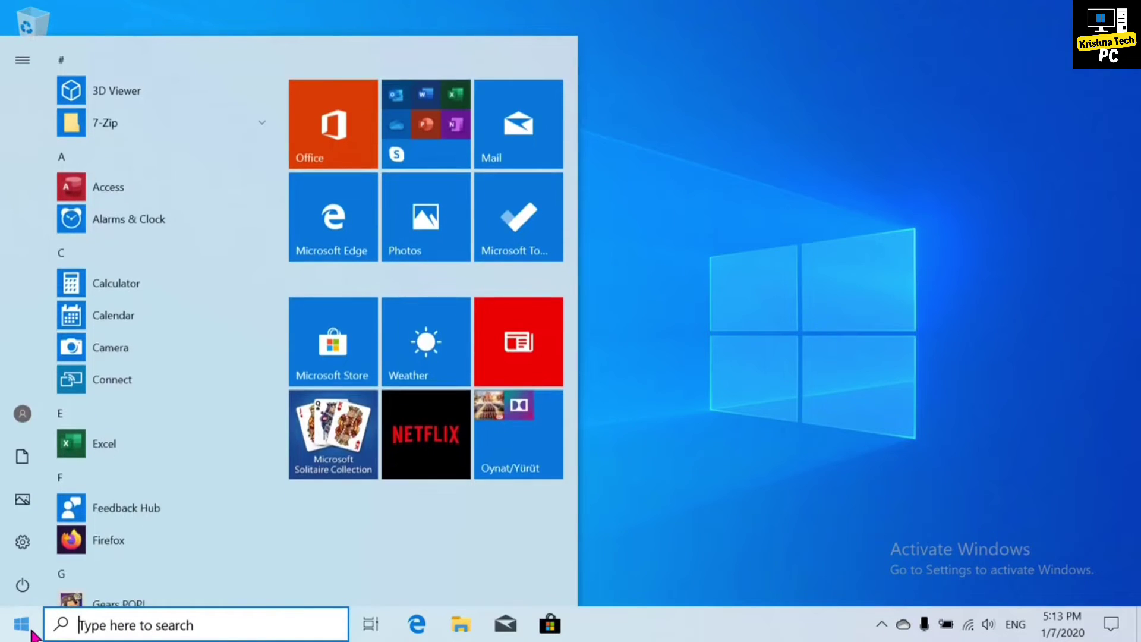
{"action": "left_click", "coordinate": [37, 543]}
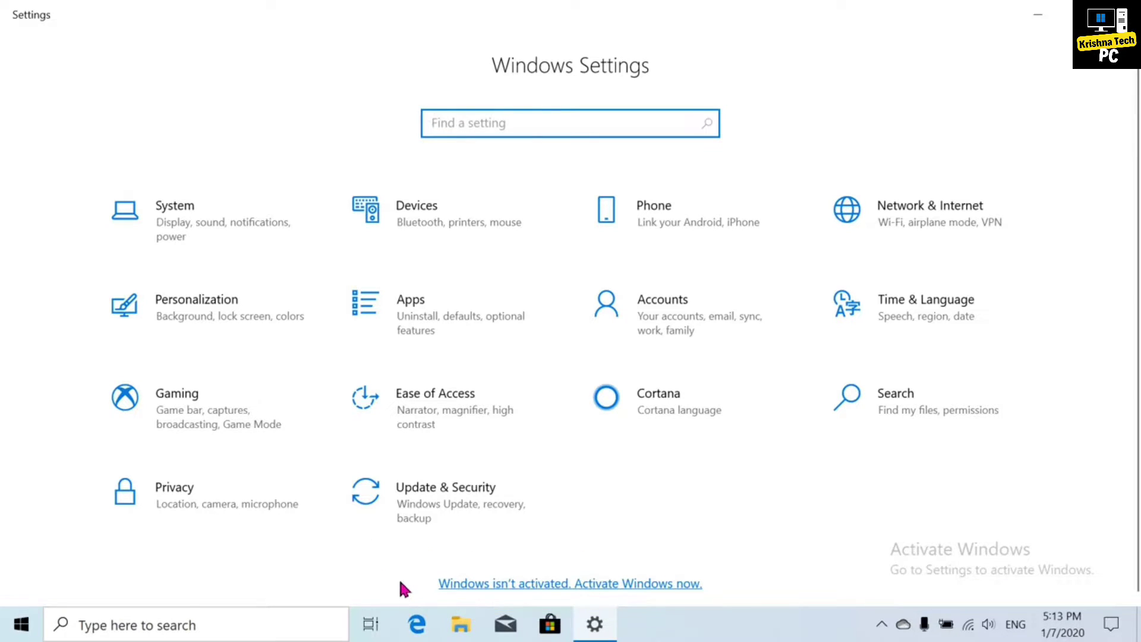
{"action": "left_click", "coordinate": [293, 339]}
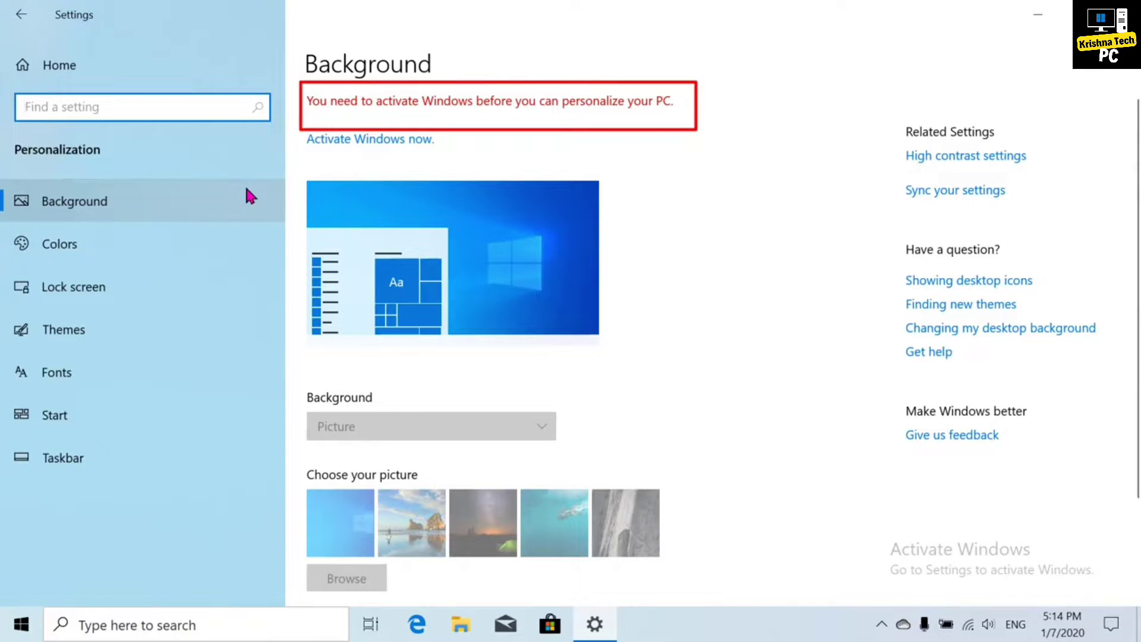
{"action": "scroll", "coordinate": [621, 334], "scroll_direction": "down", "scroll_amount": 2}
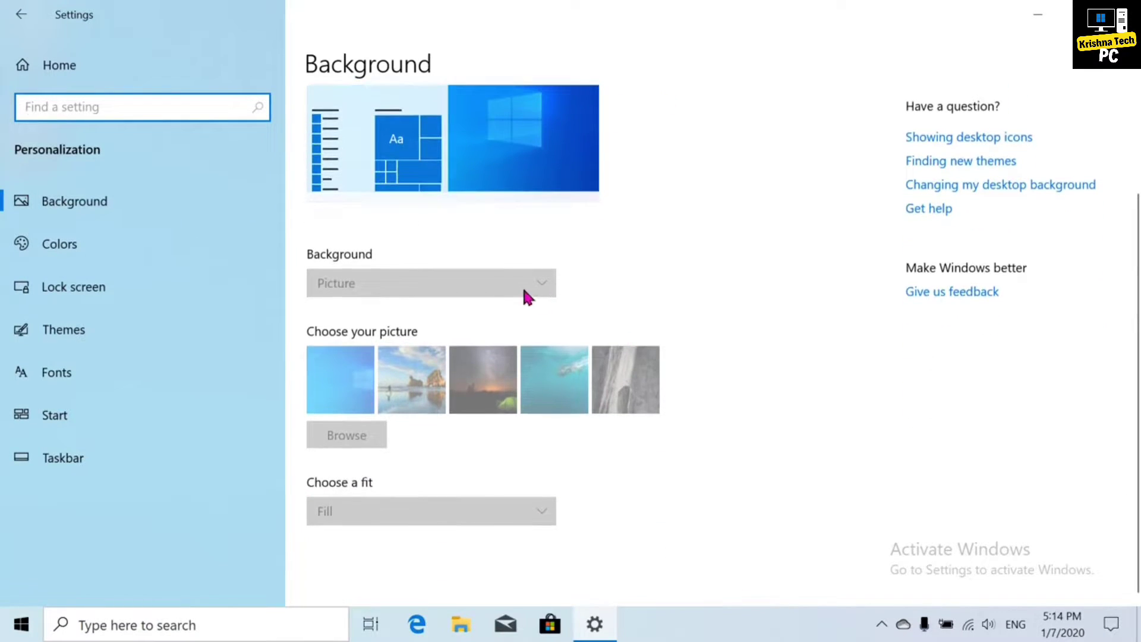
{"action": "left_click", "coordinate": [523, 288]}
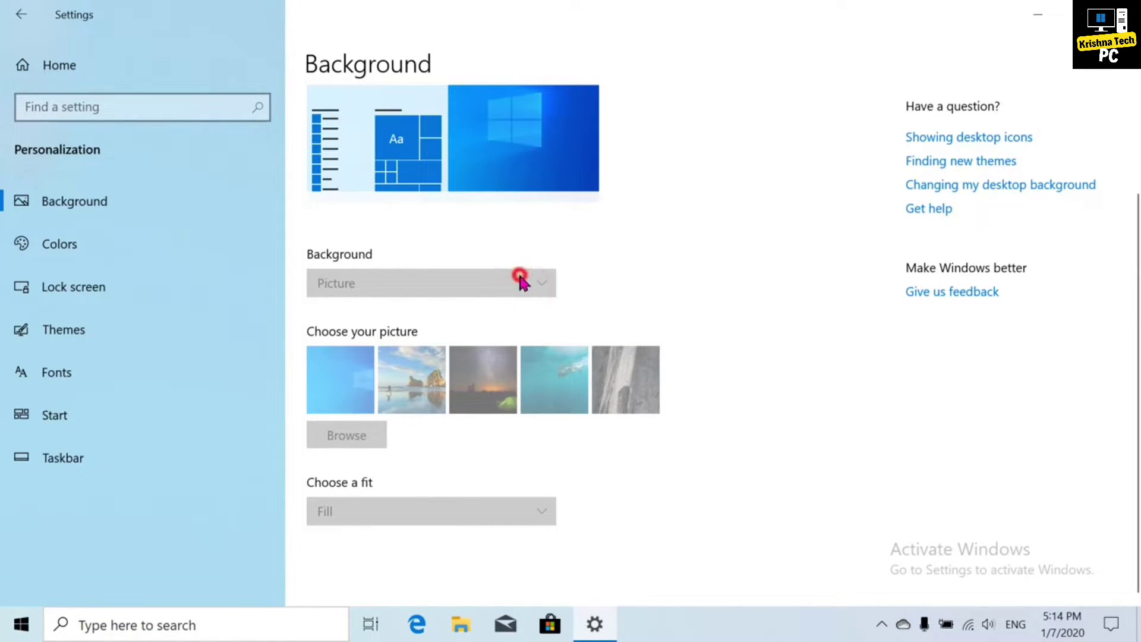
Look through the options on the Colors and Lock screen pages of Personalization
{"action": "left_click", "coordinate": [88, 236]}
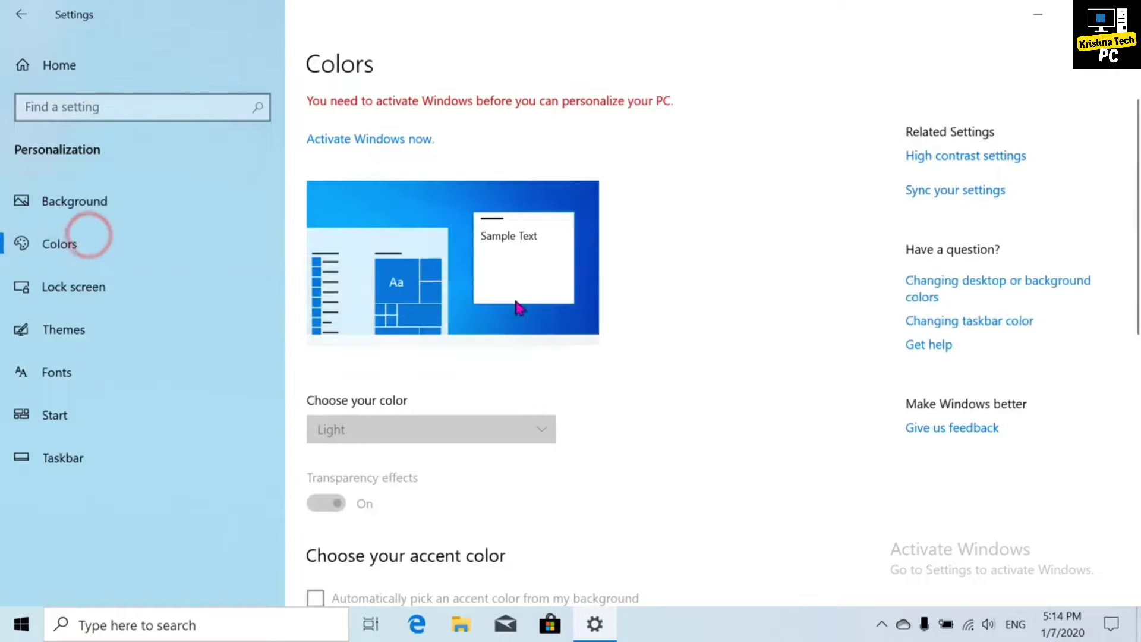
{"action": "scroll", "coordinate": [533, 340], "scroll_direction": "down", "scroll_amount": 10}
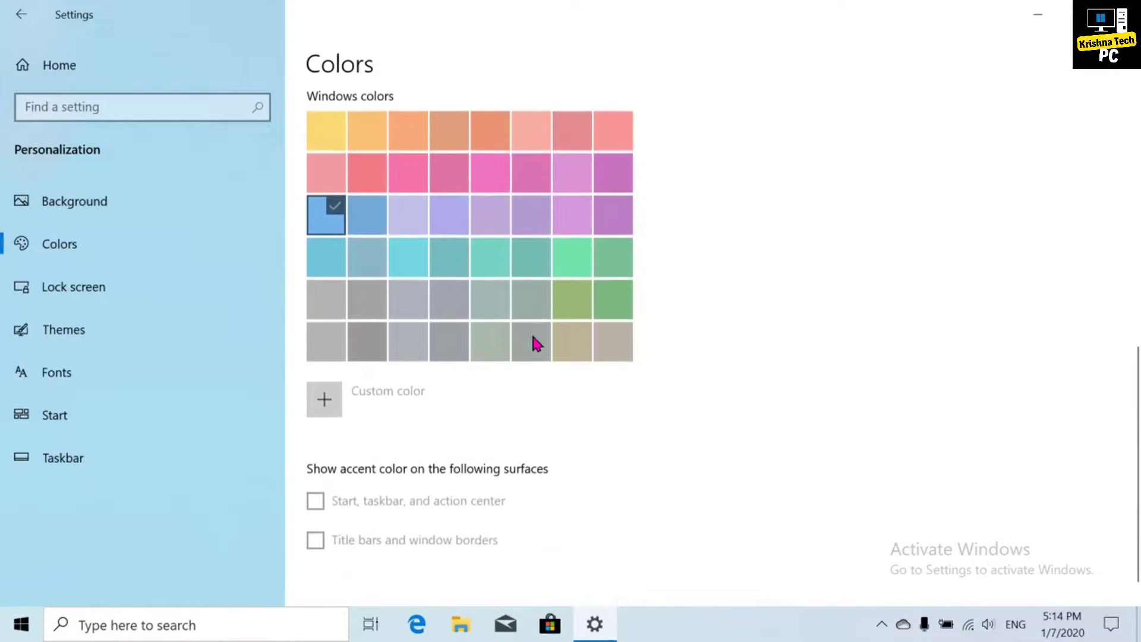
{"action": "left_click", "coordinate": [153, 234]}
{"action": "left_click", "coordinate": [121, 286]}
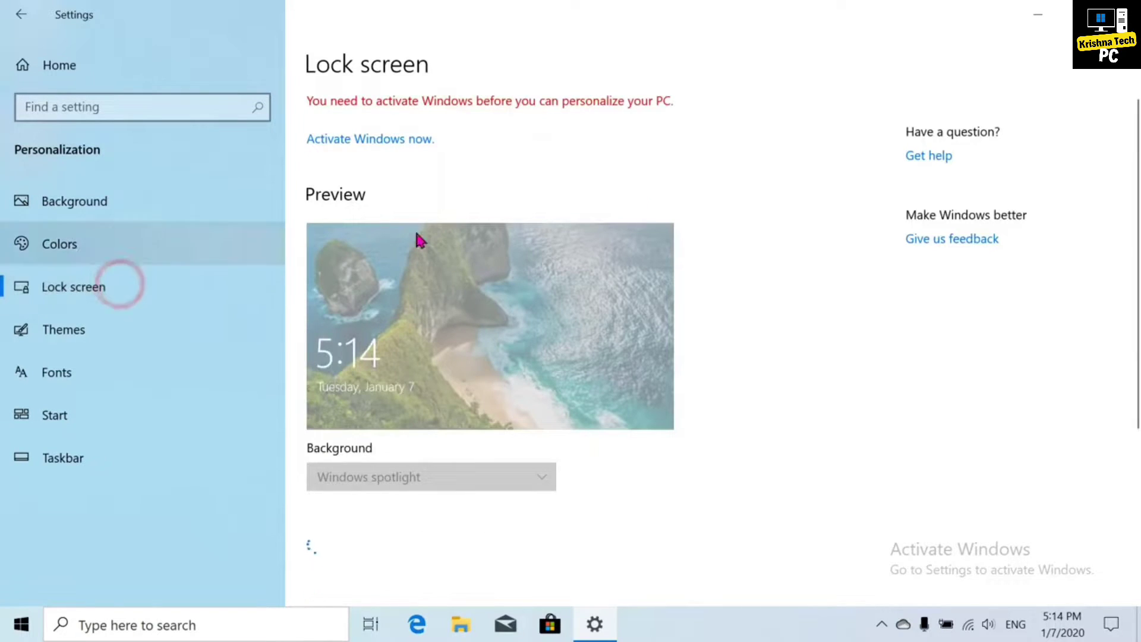
{"action": "scroll", "coordinate": [575, 367], "scroll_direction": "down", "scroll_amount": 3}
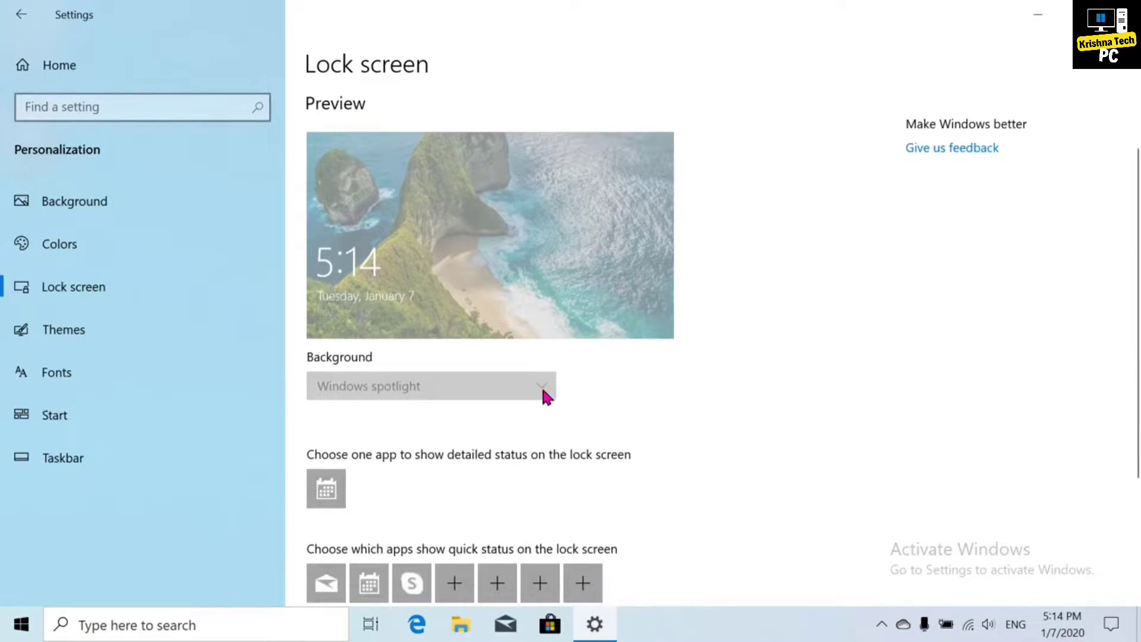
Open the Themes page and try to apply the Windows (light) theme
{"action": "left_click", "coordinate": [122, 333]}
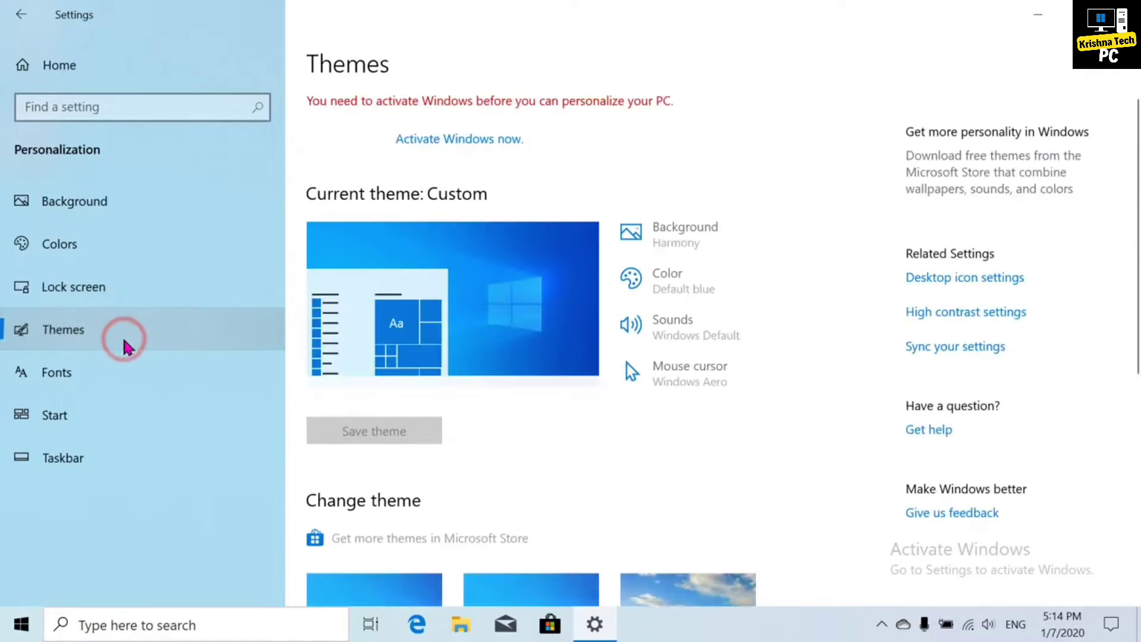
{"action": "scroll", "coordinate": [517, 397], "scroll_direction": "down", "scroll_amount": 5}
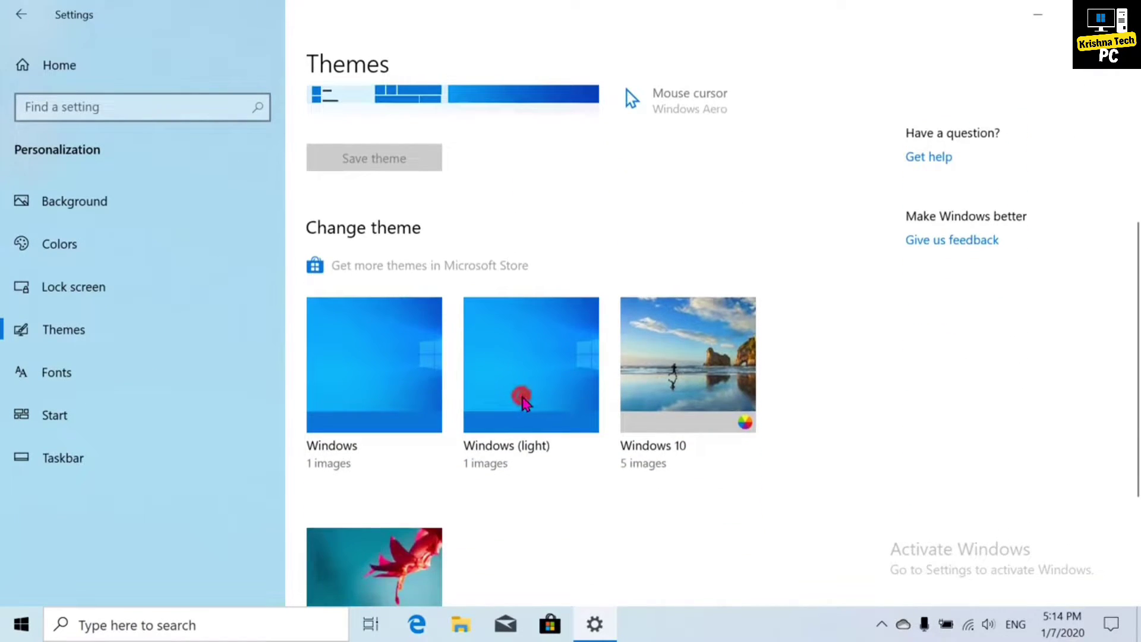
{"action": "left_click", "coordinate": [524, 397]}
Check the Fonts, Start and Taskbar pages of Personalization
{"action": "left_click", "coordinate": [152, 389]}
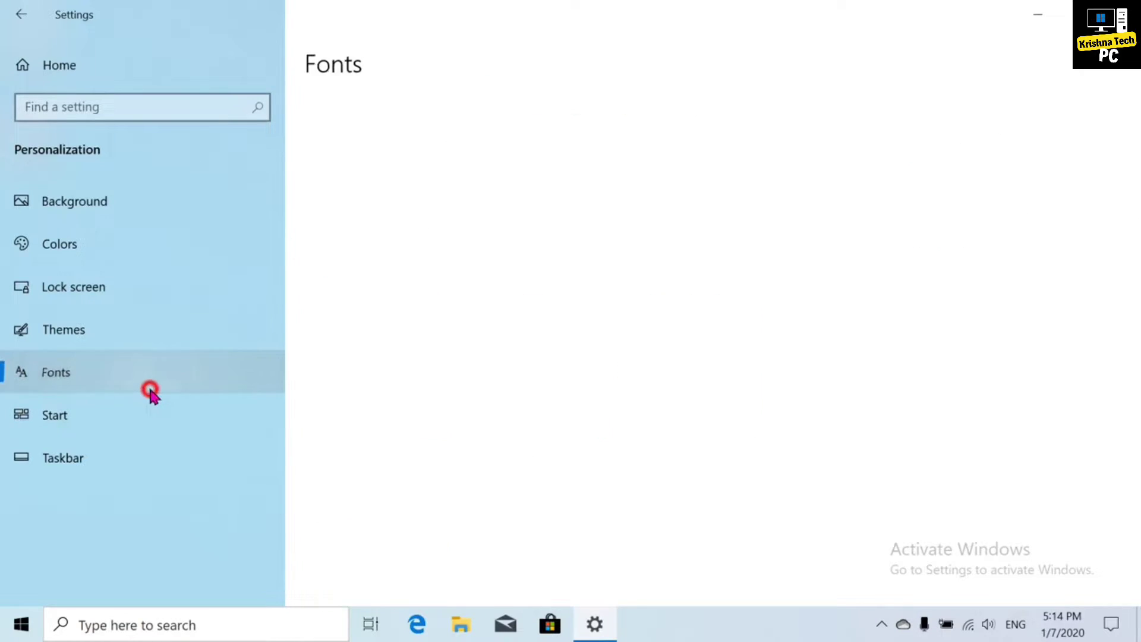
{"action": "left_click", "coordinate": [154, 413]}
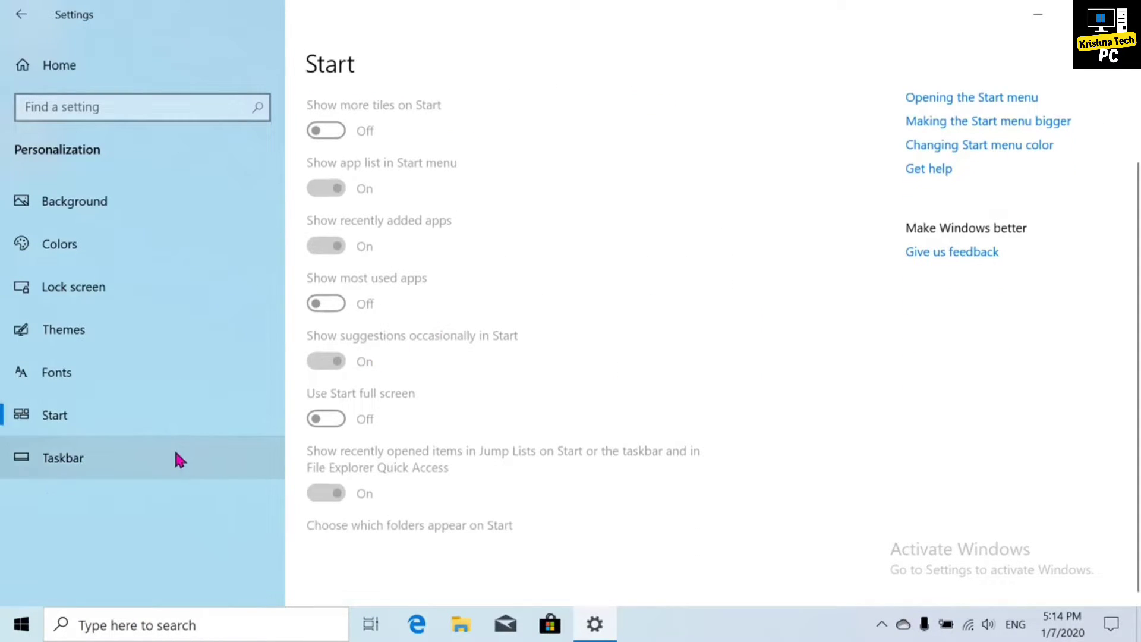
{"action": "left_click", "coordinate": [173, 456]}
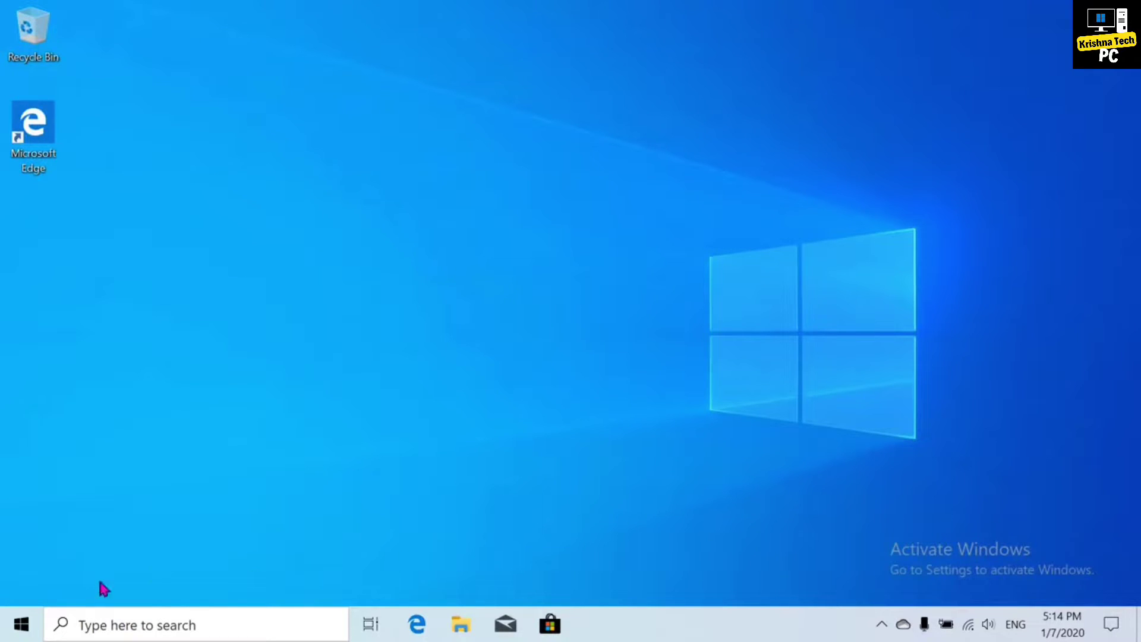
Reopen Settings from the desktop, go to the Themes page and try to apply the Windows (light) theme
{"action": "left_click", "coordinate": [21, 624]}
{"action": "left_click", "coordinate": [24, 540]}
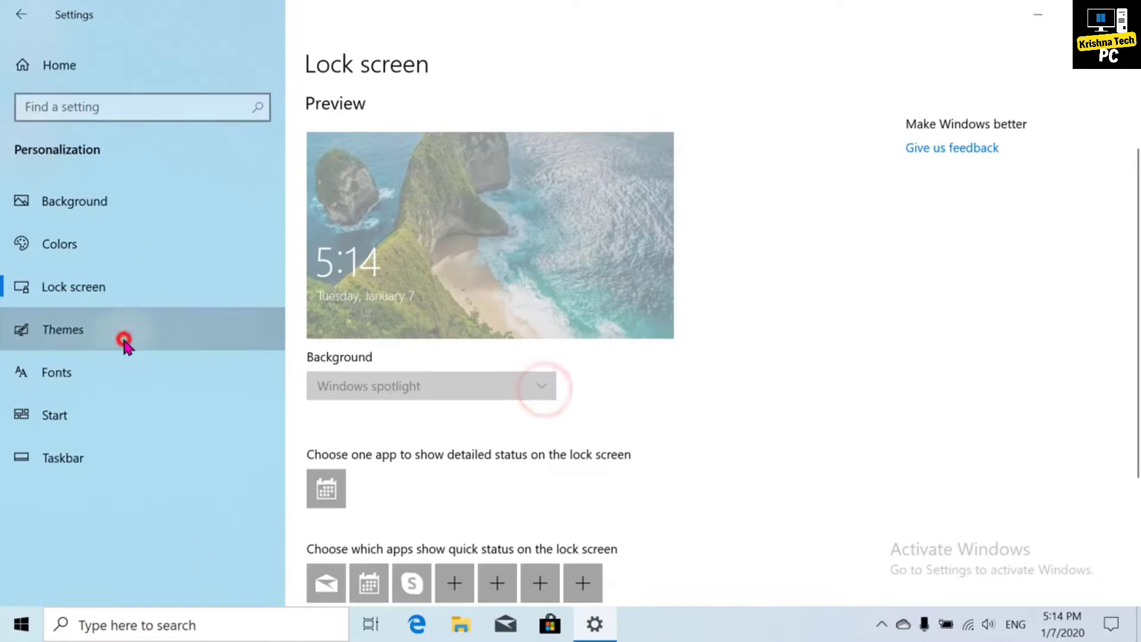
{"action": "left_click", "coordinate": [124, 341]}
{"action": "scroll", "coordinate": [516, 391], "scroll_direction": "down", "scroll_amount": 5}
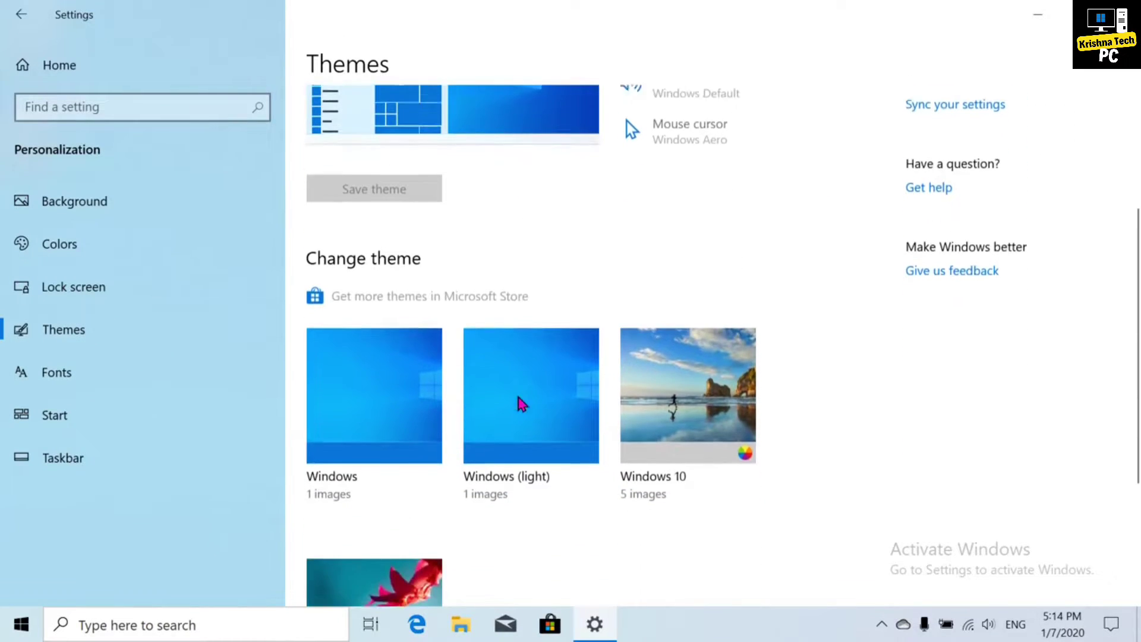
{"action": "left_click", "coordinate": [522, 396]}
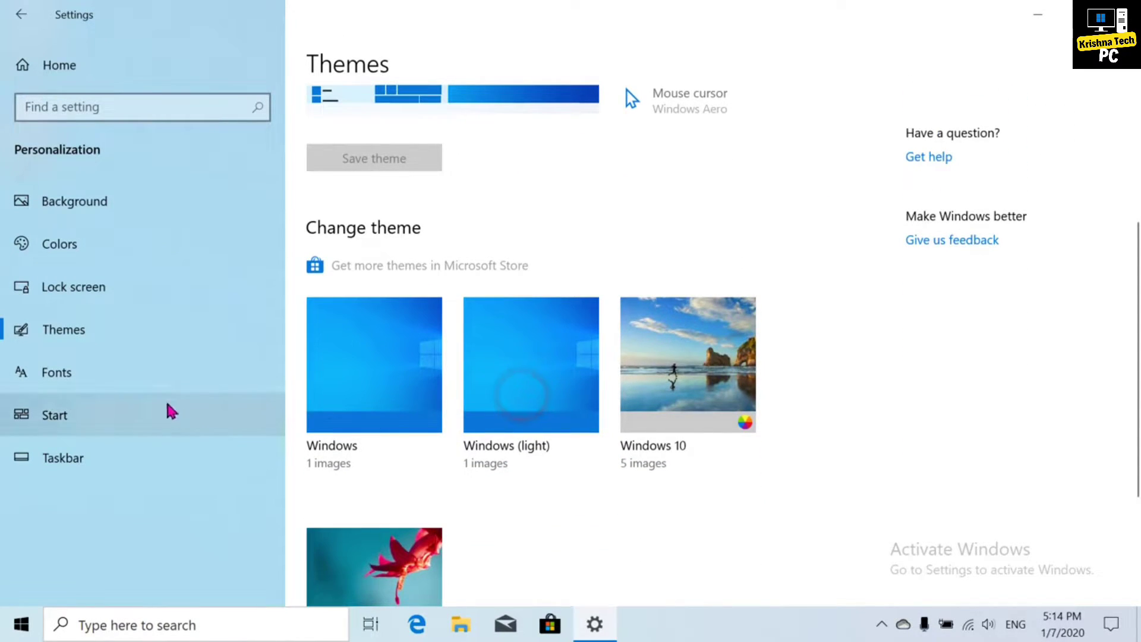
Review the Fonts, Start and Taskbar personalization pages, and close Settings
{"action": "left_click", "coordinate": [151, 388]}
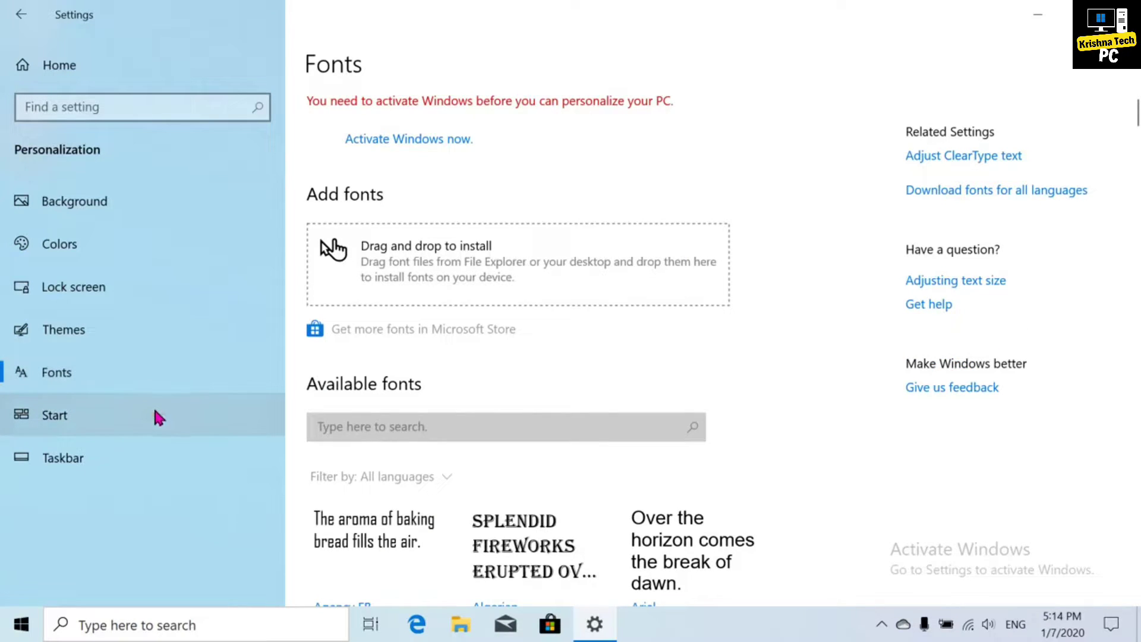
{"action": "left_click", "coordinate": [157, 416]}
{"action": "scroll", "coordinate": [431, 326], "scroll_direction": "down", "scroll_amount": 2}
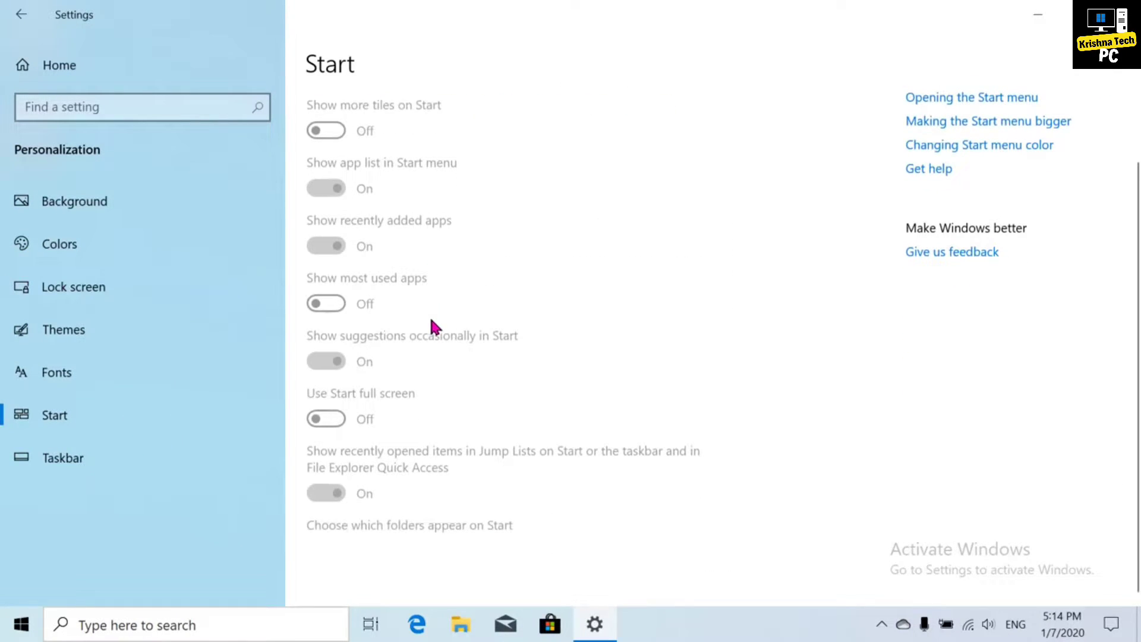
{"action": "left_click", "coordinate": [175, 453]}
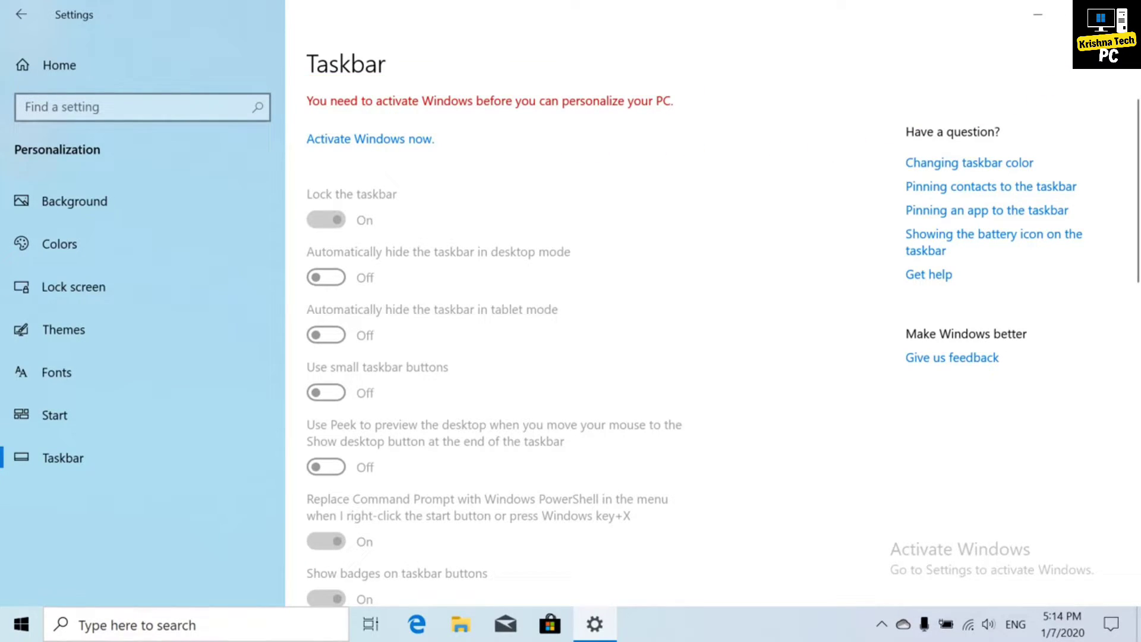
{"action": "key", "text": "alt+F4"}
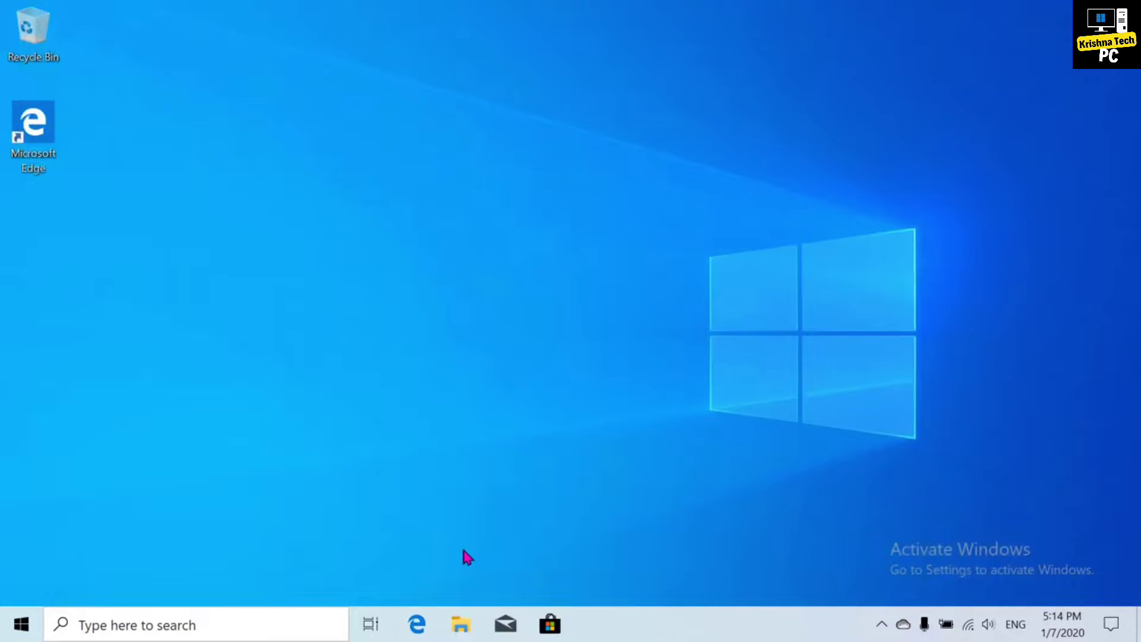
Open the Windows Update page in Settings and check for updates
{"action": "left_click", "coordinate": [21, 624]}
{"action": "left_click", "coordinate": [31, 547]}
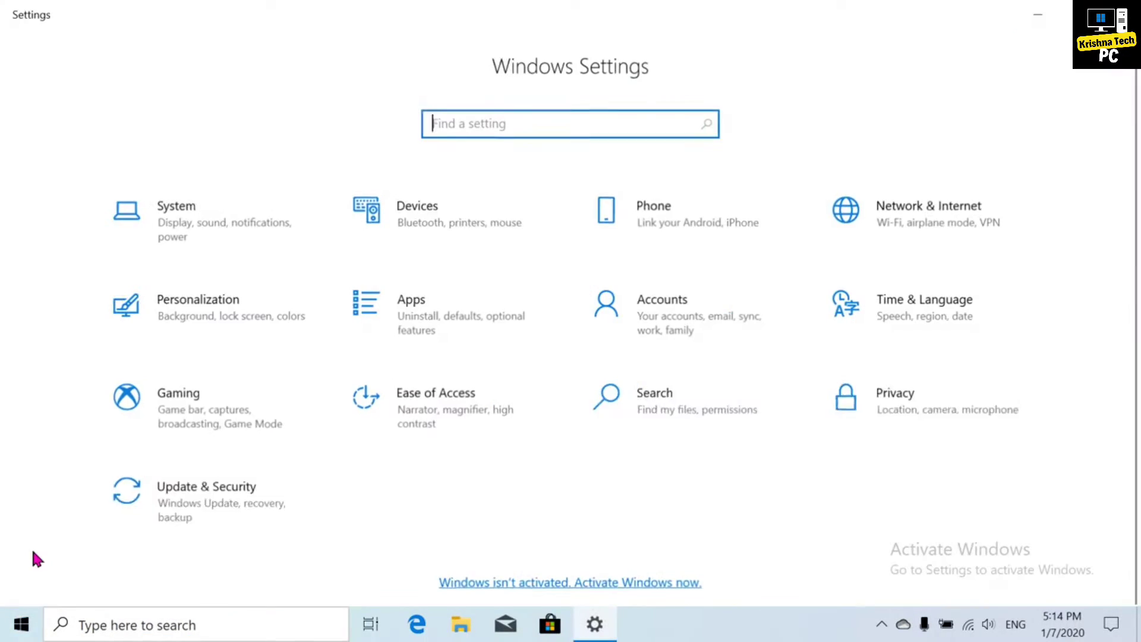
{"action": "left_click", "coordinate": [418, 526]}
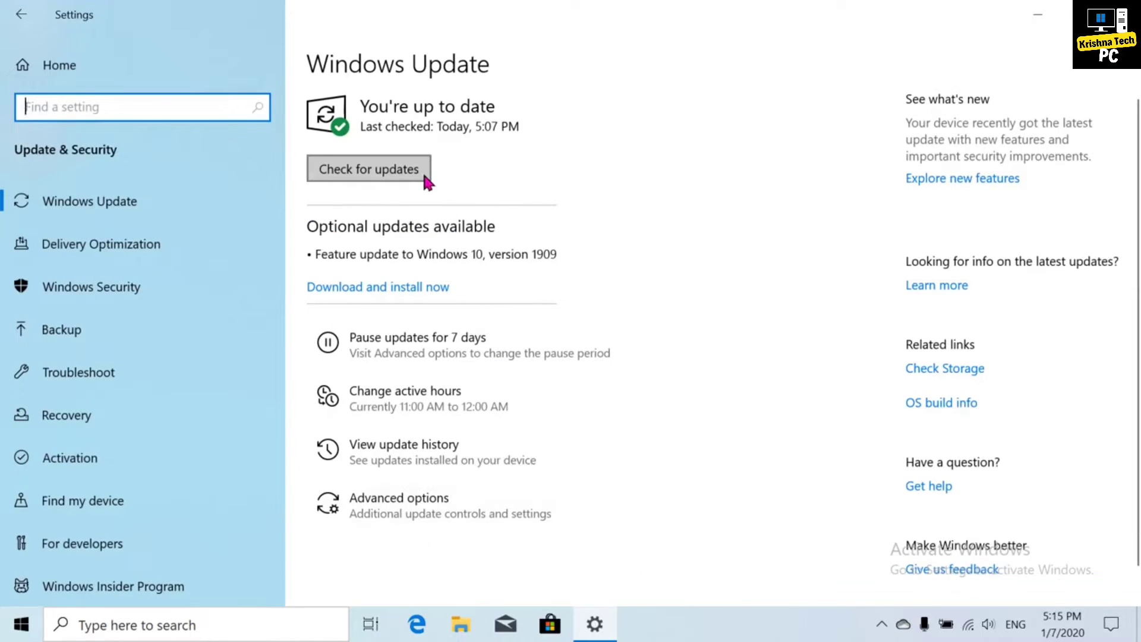
{"action": "left_click", "coordinate": [426, 178]}
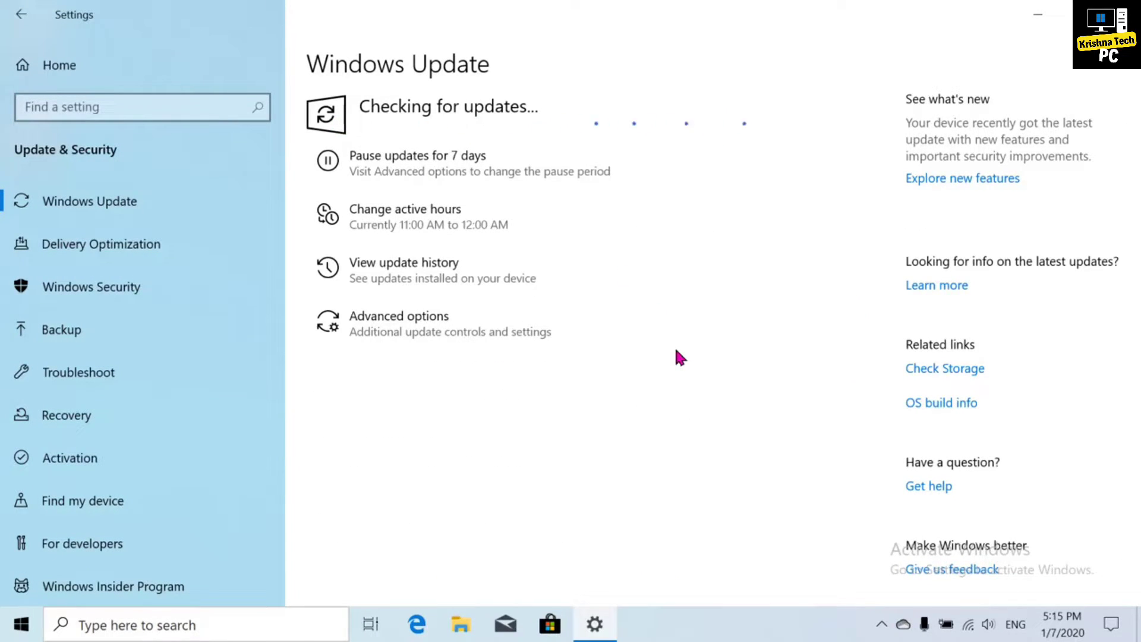
Review the update history, including the Definition Updates list, and close Settings
{"action": "left_click", "coordinate": [544, 446]}
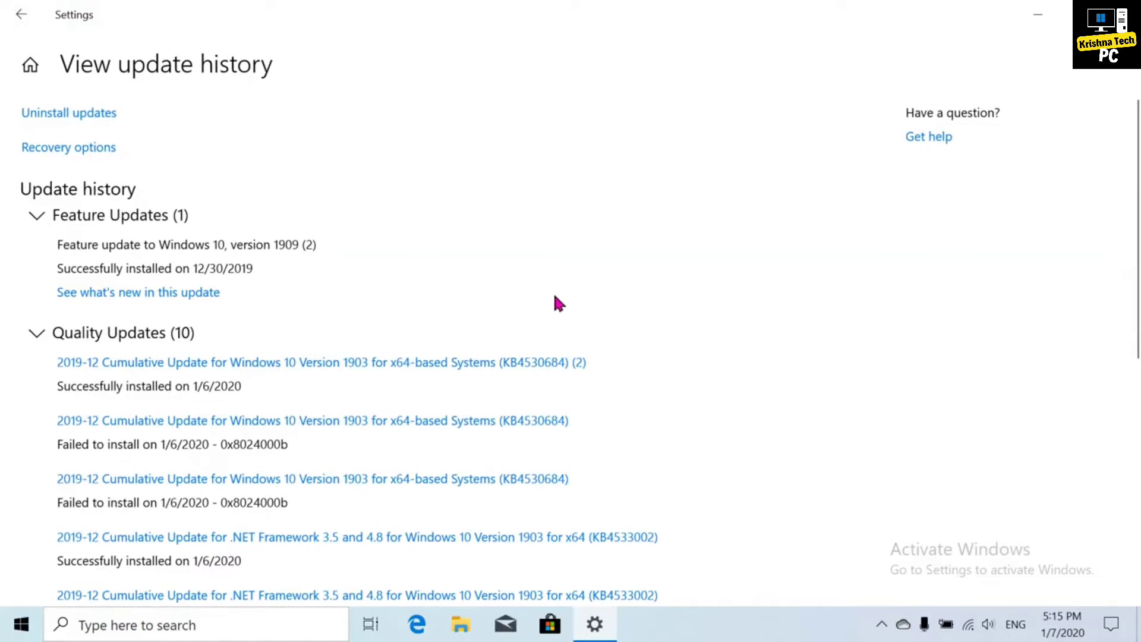
{"action": "scroll", "coordinate": [632, 348], "scroll_direction": "down", "scroll_amount": 8}
{"action": "left_click", "coordinate": [423, 517]}
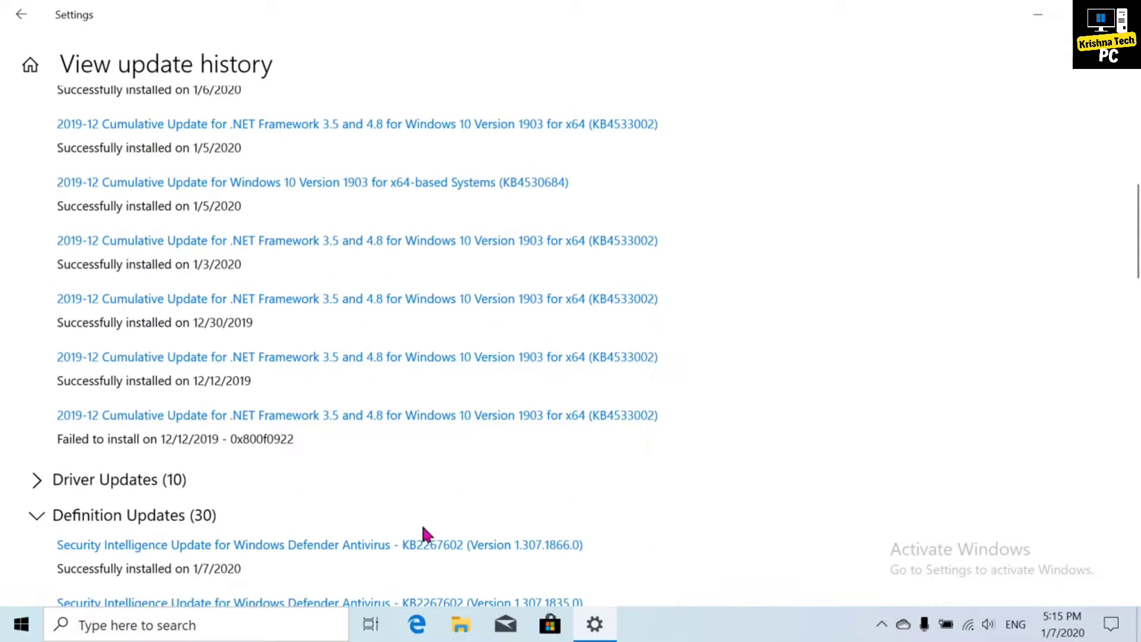
{"action": "scroll", "coordinate": [616, 523], "scroll_direction": "down", "scroll_amount": 6}
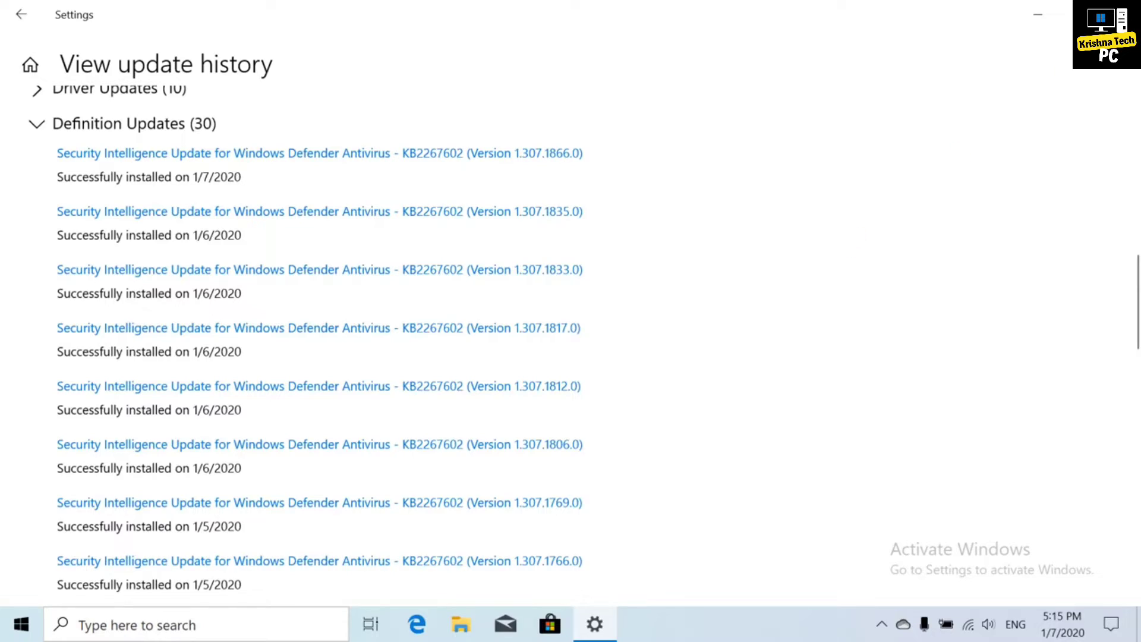
{"action": "left_click", "coordinate": [1126, 14]}
Open Microsoft Store and get the free game Slither.io from the top free games in Gaming
{"action": "left_click", "coordinate": [550, 624]}
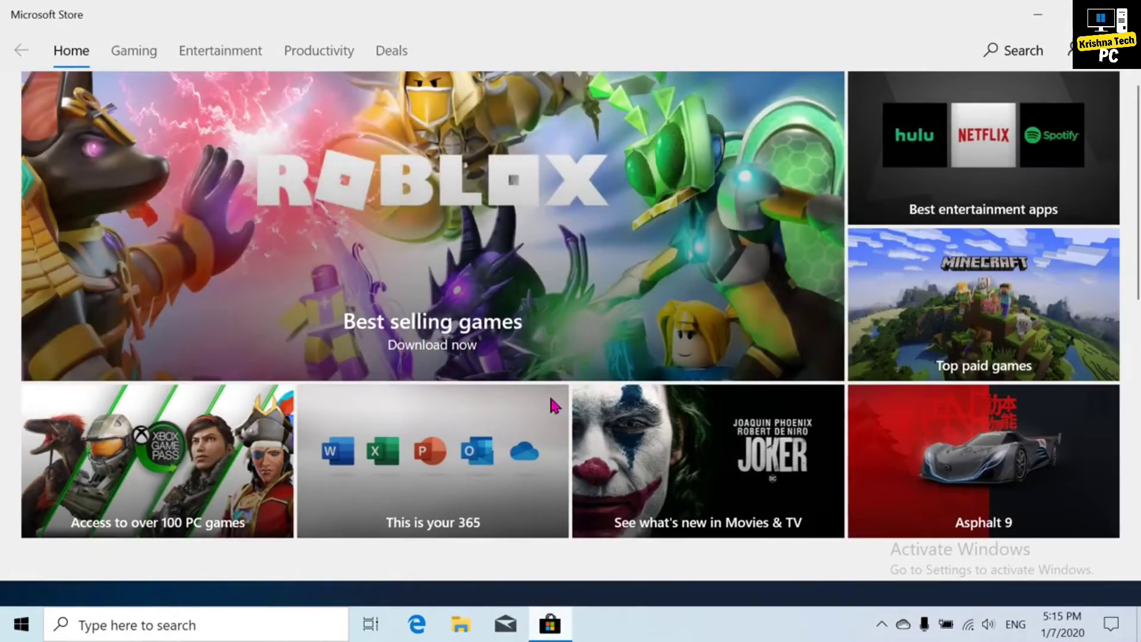
{"action": "left_click", "coordinate": [131, 54]}
{"action": "scroll", "coordinate": [405, 149], "scroll_direction": "down", "scroll_amount": 10}
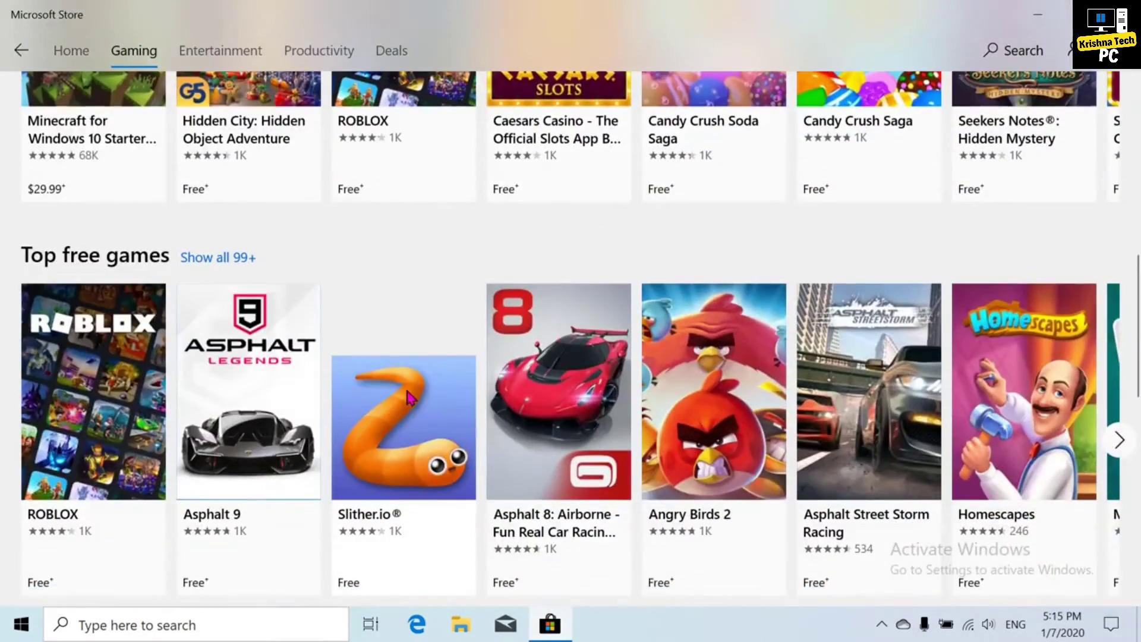
{"action": "left_click", "coordinate": [458, 498]}
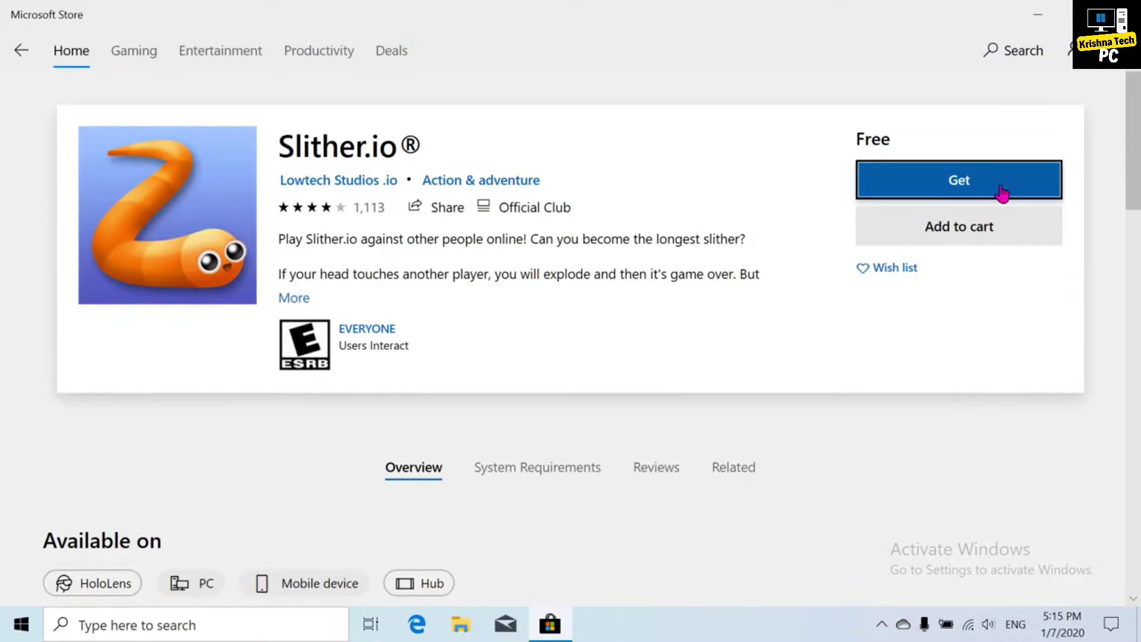
{"action": "left_click", "coordinate": [1003, 193]}
{"action": "left_click", "coordinate": [474, 347]}
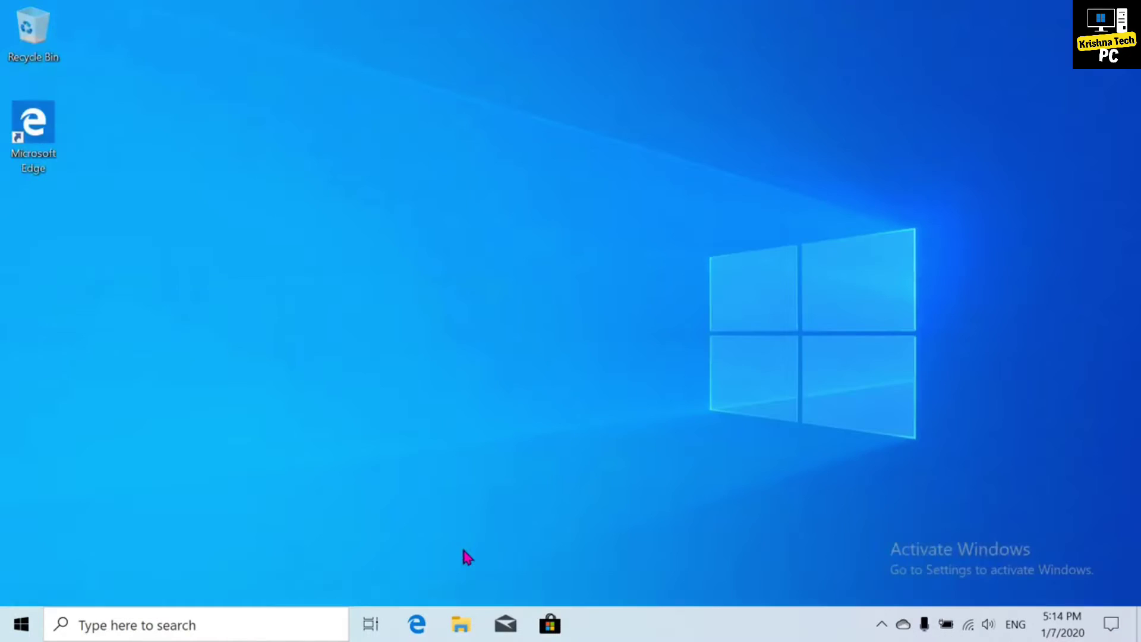
Reopen Settings from the desktop, go to Update & Security and check for Windows updates
{"action": "left_click", "coordinate": [21, 624]}
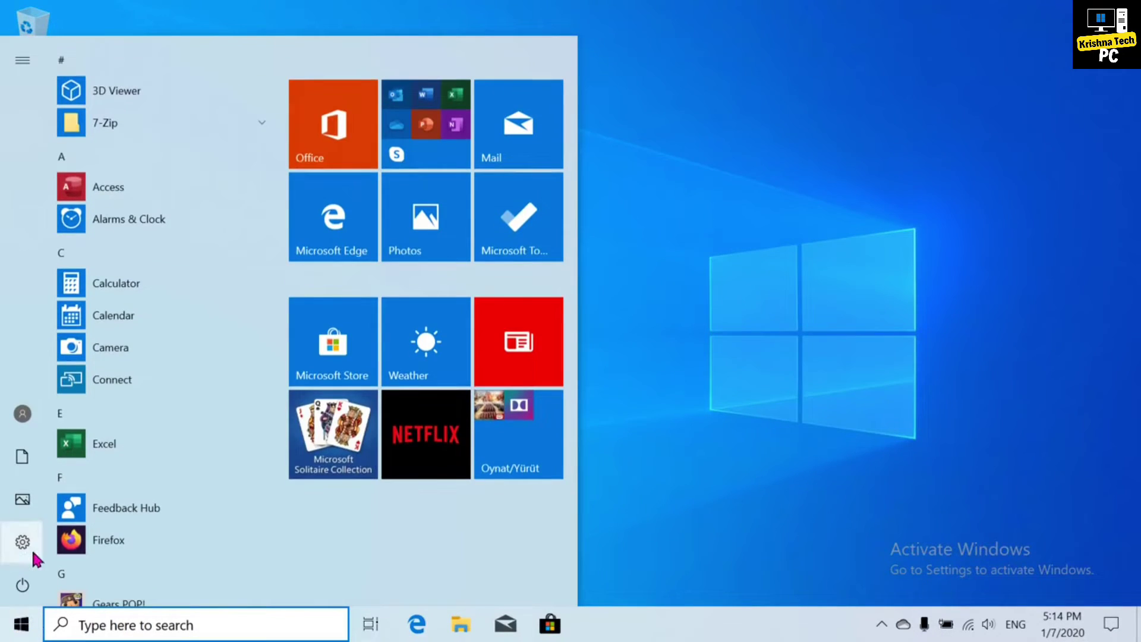
{"action": "left_click", "coordinate": [26, 543]}
{"action": "left_click", "coordinate": [417, 522]}
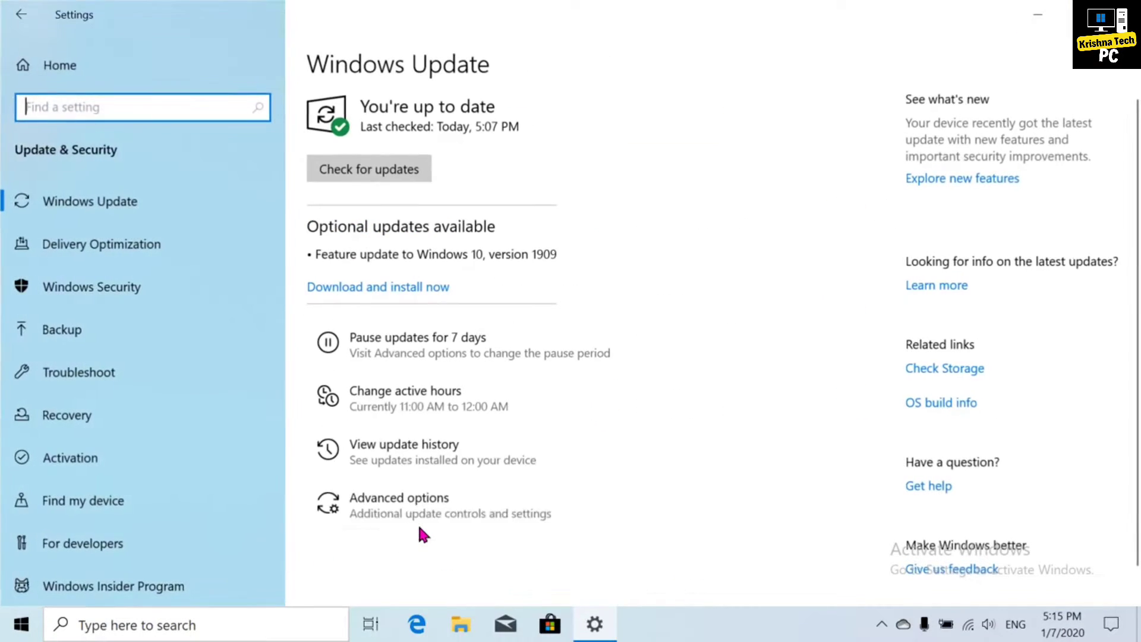
{"action": "left_click", "coordinate": [424, 172]}
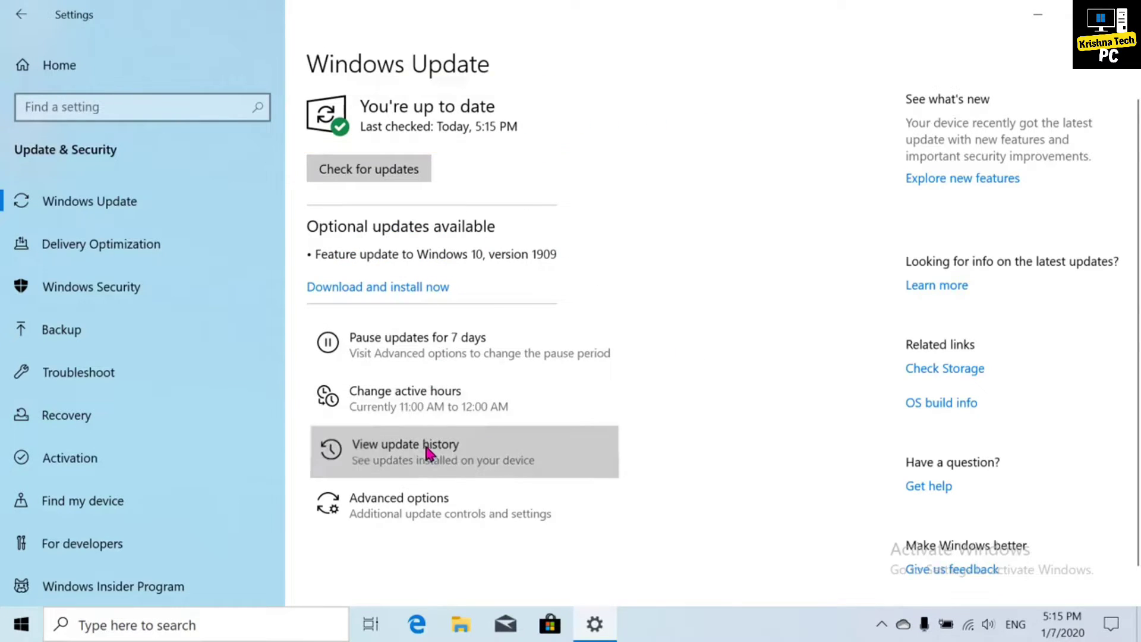
View the update history, expand Definition Updates to examine the installed entries, and close Settings
{"action": "left_click", "coordinate": [428, 450]}
{"action": "scroll", "coordinate": [635, 360], "scroll_direction": "down", "scroll_amount": 8}
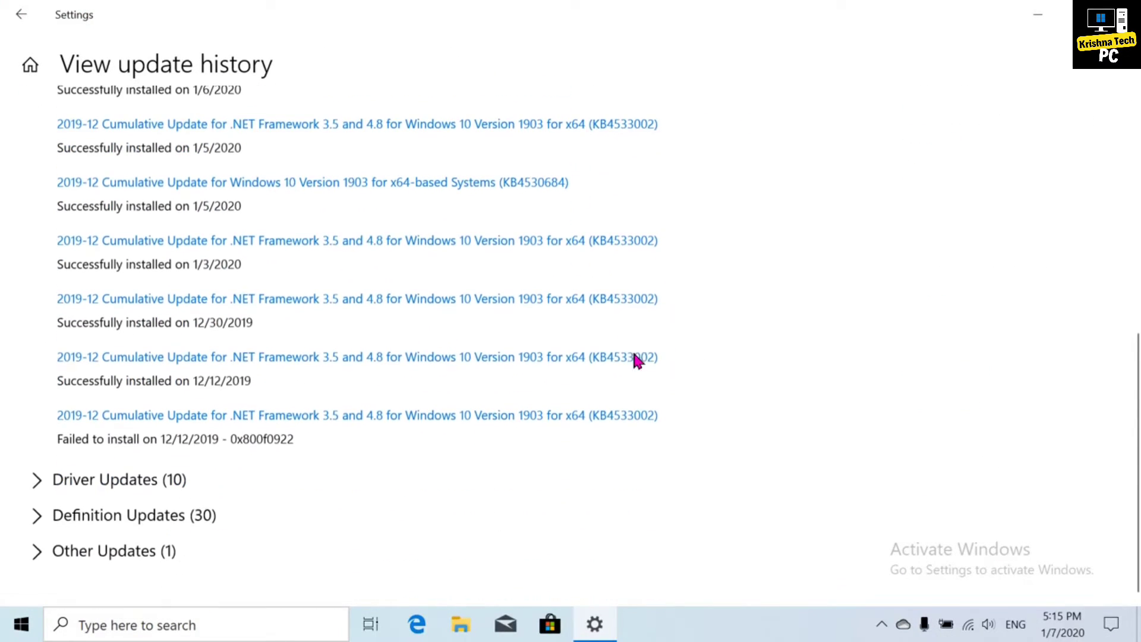
{"action": "left_click", "coordinate": [38, 516]}
{"action": "scroll", "coordinate": [621, 523], "scroll_direction": "down", "scroll_amount": 3}
{"action": "scroll", "coordinate": [620, 523], "scroll_direction": "down", "scroll_amount": 4}
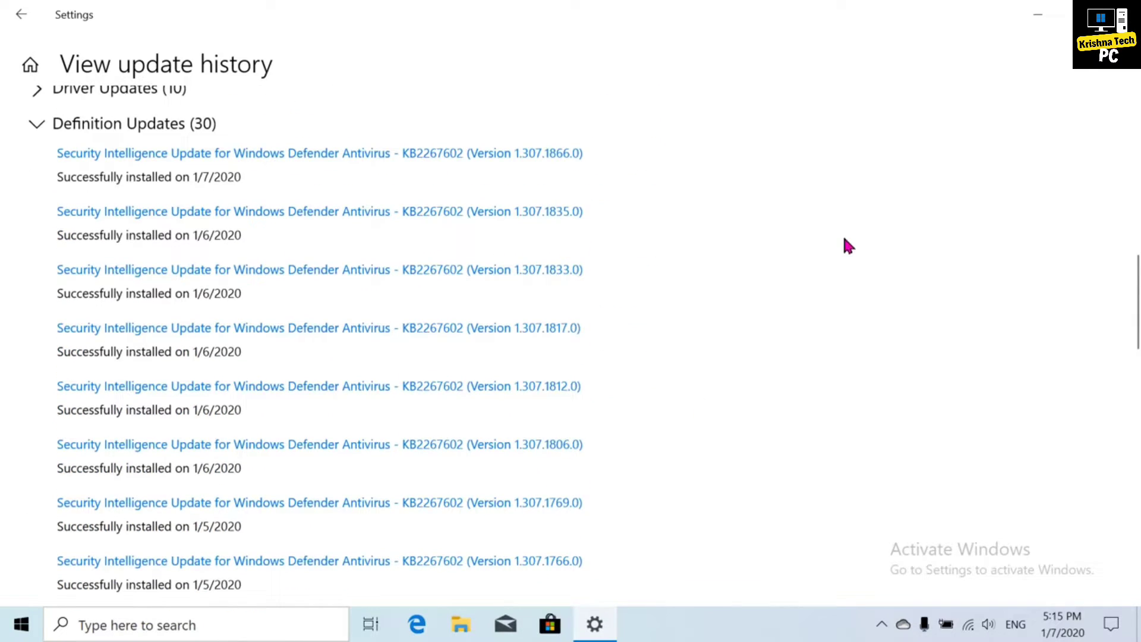
{"action": "left_click", "coordinate": [1126, 13]}
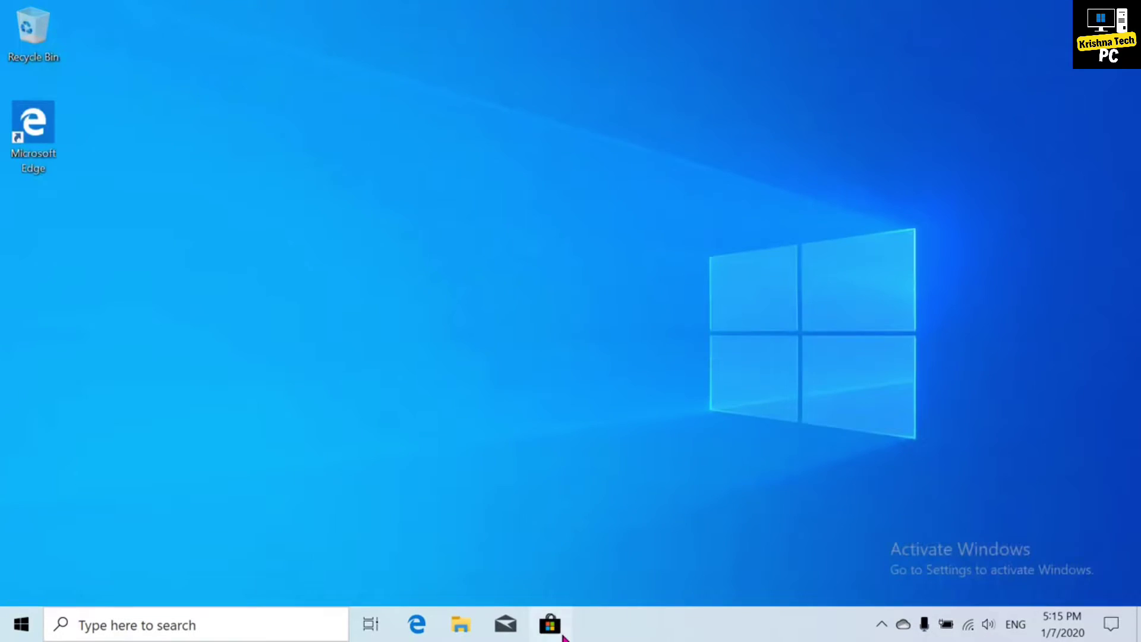
Switch to Microsoft Store, find Slither.io among the top free games and get it
{"action": "left_click", "coordinate": [562, 635]}
{"action": "left_click", "coordinate": [132, 52]}
{"action": "scroll", "coordinate": [580, 276], "scroll_direction": "down", "scroll_amount": 5}
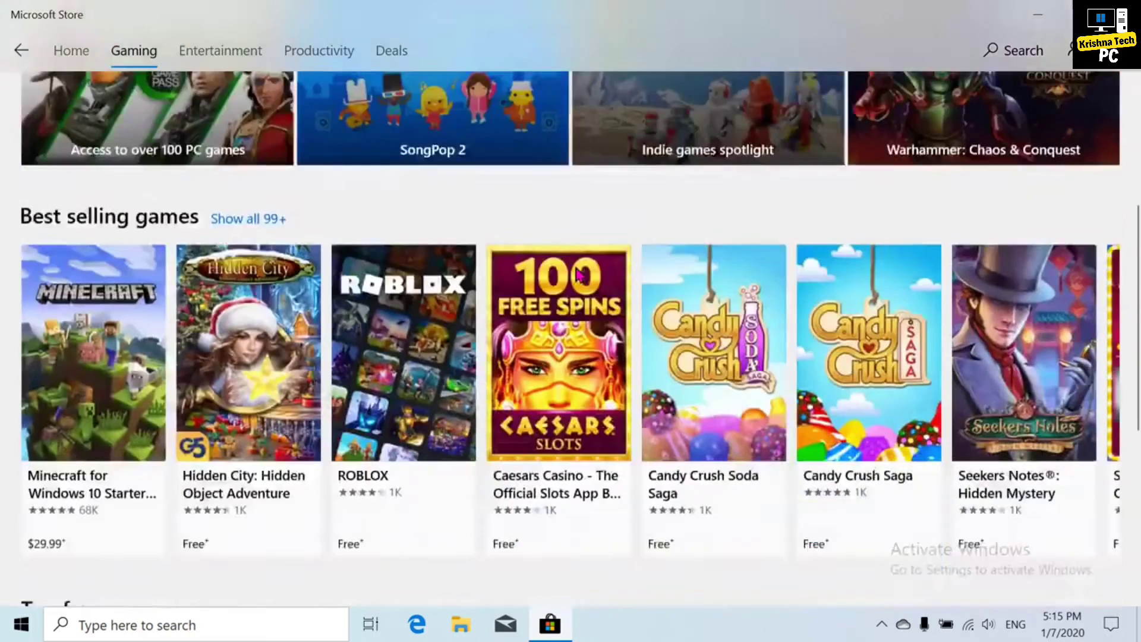
{"action": "scroll", "coordinate": [580, 275], "scroll_direction": "down", "scroll_amount": 6}
{"action": "left_click", "coordinate": [462, 497]}
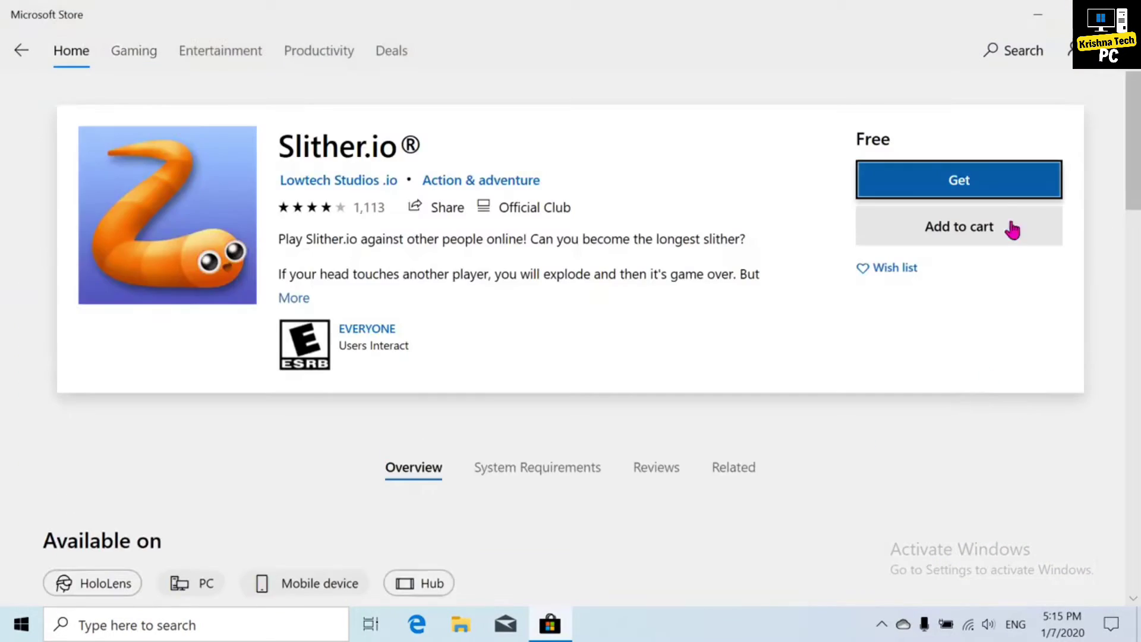
{"action": "left_click", "coordinate": [1001, 192]}
{"action": "left_click", "coordinate": [474, 351]}
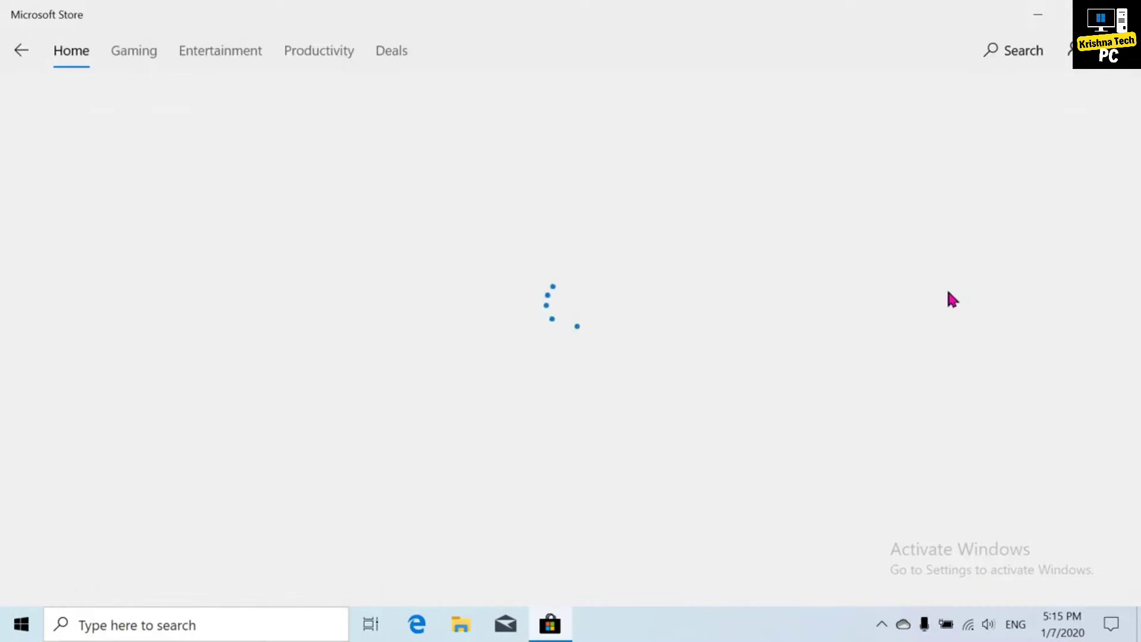
Install Slither.io and launch it with a player nickname
{"action": "left_click", "coordinate": [945, 150]}
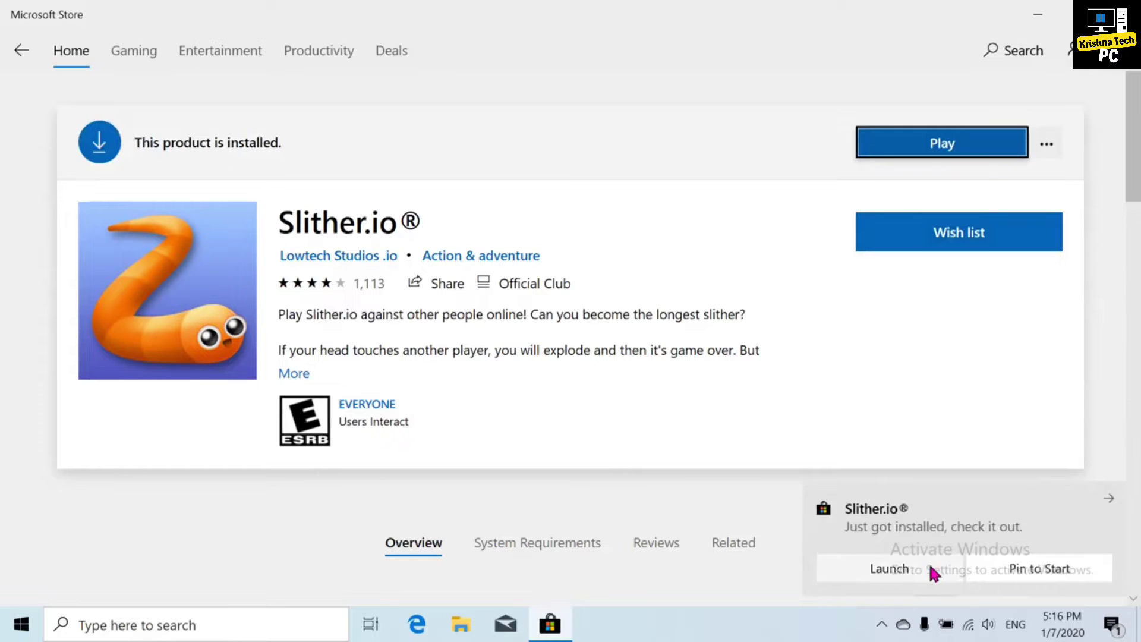
{"action": "left_click", "coordinate": [929, 569]}
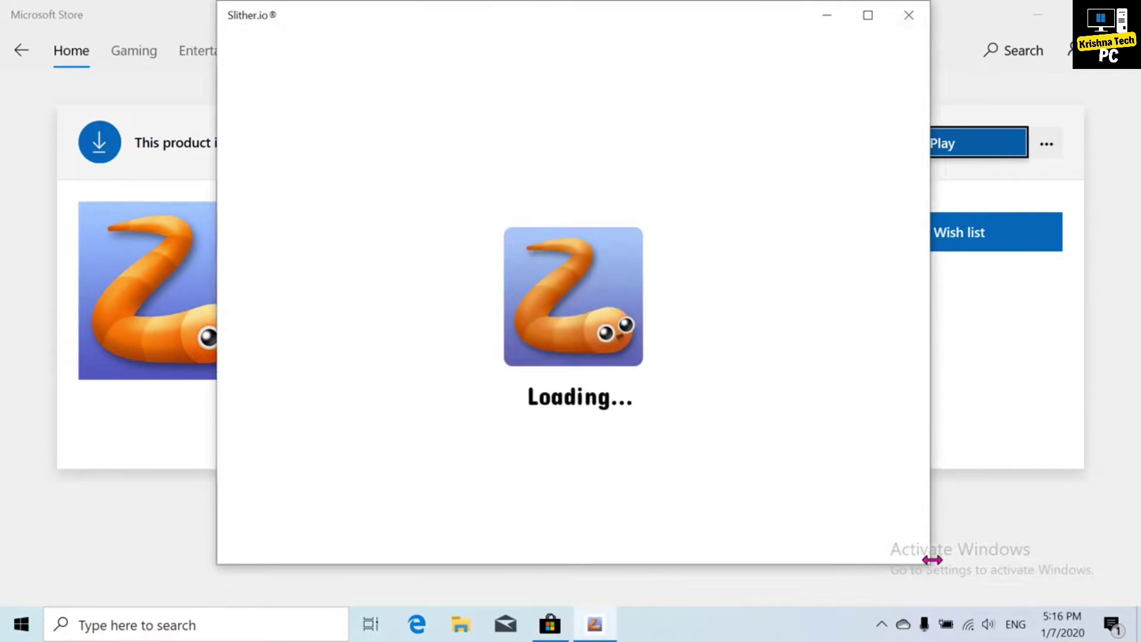
{"action": "type", "text": "girayasfad"}
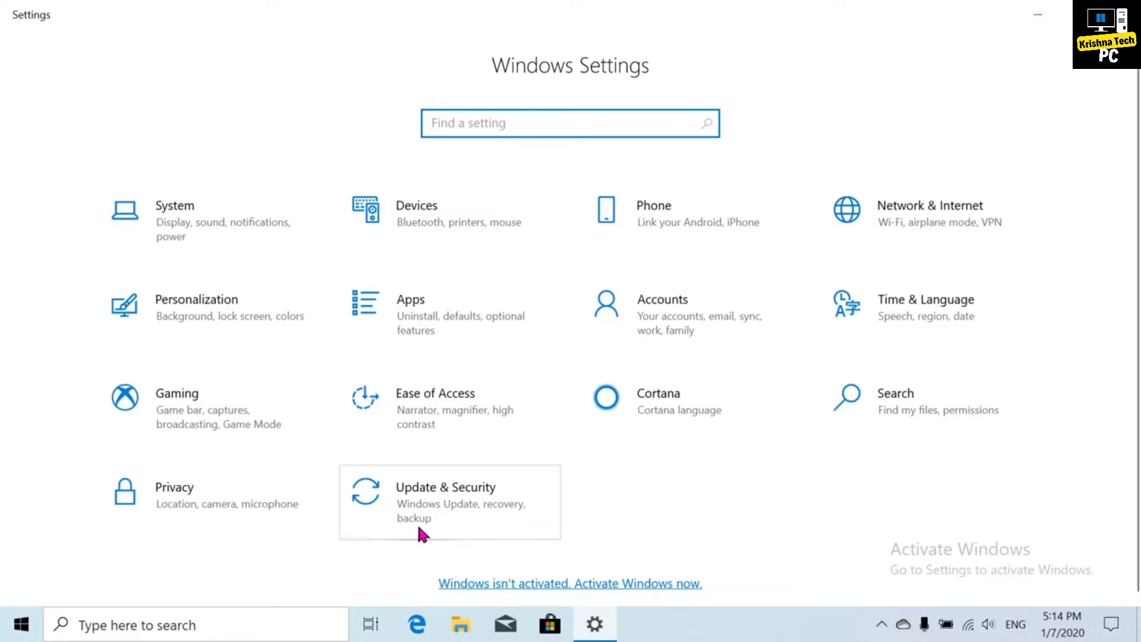
Check for Windows updates in Update & Security and review the Definition Updates in the update history
{"action": "left_click", "coordinate": [416, 522]}
{"action": "left_click", "coordinate": [424, 178]}
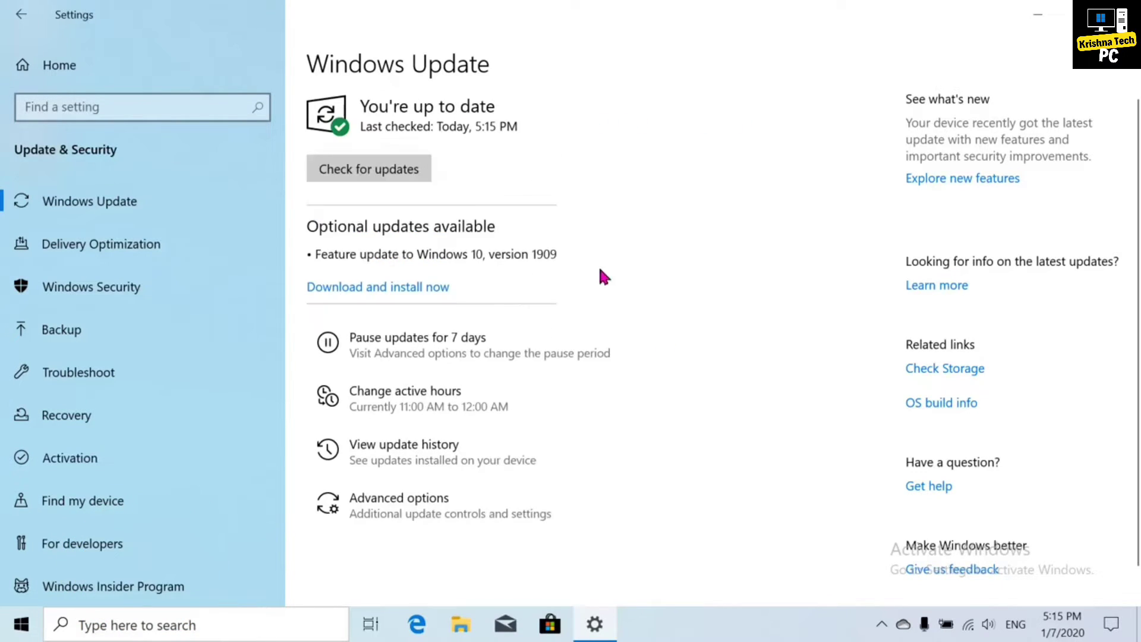
{"action": "left_click", "coordinate": [541, 457]}
{"action": "scroll", "coordinate": [633, 357], "scroll_direction": "down", "scroll_amount": 8}
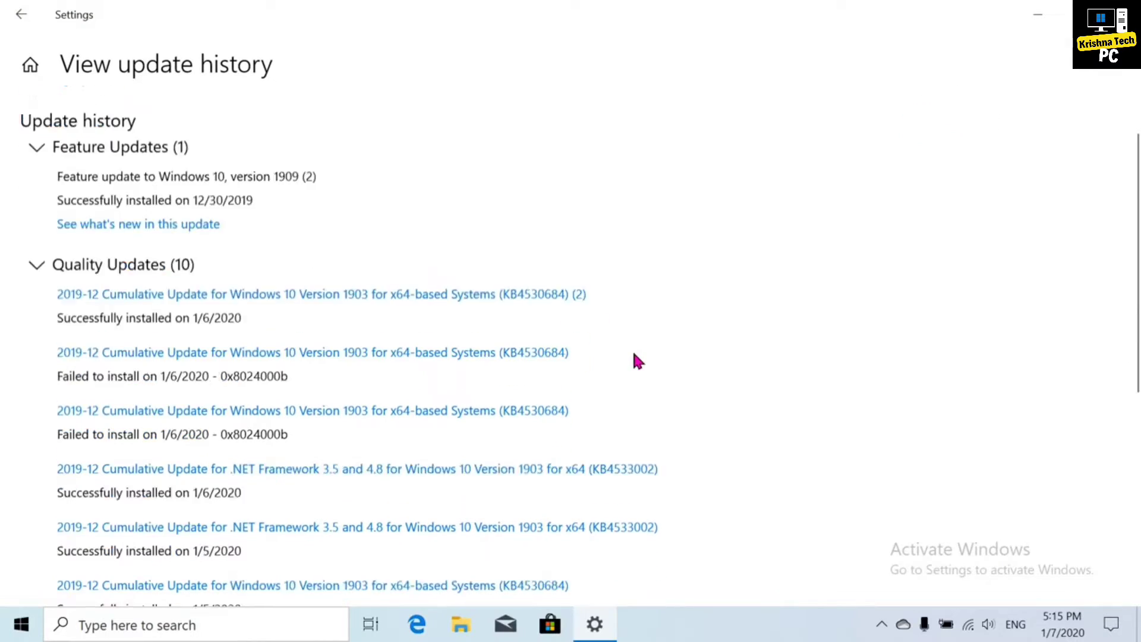
{"action": "left_click", "coordinate": [423, 523]}
{"action": "scroll", "coordinate": [619, 520], "scroll_direction": "down", "scroll_amount": 7}
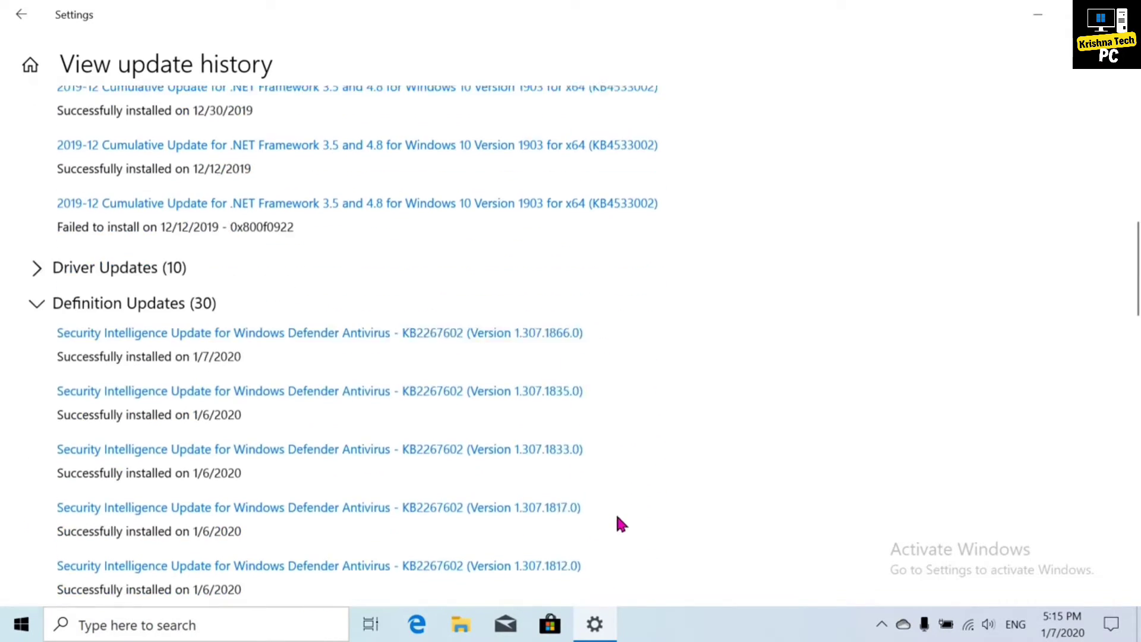
{"action": "left_click", "coordinate": [1127, 13]}
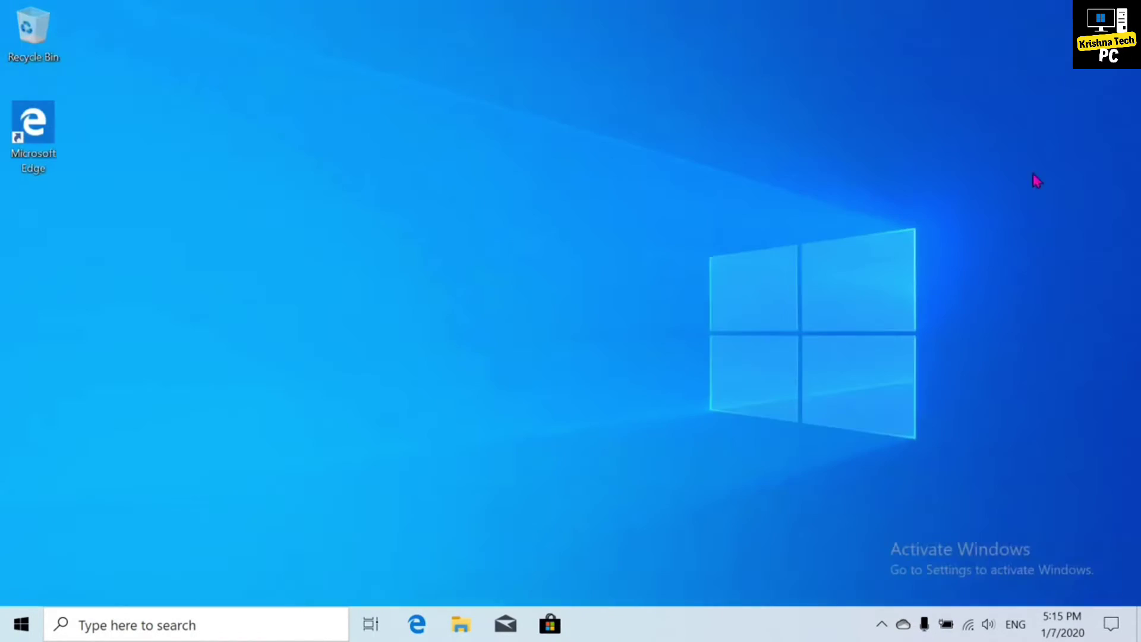
Open the Gaming section of Microsoft Store and get Slither.io to install it
{"action": "left_click", "coordinate": [550, 624]}
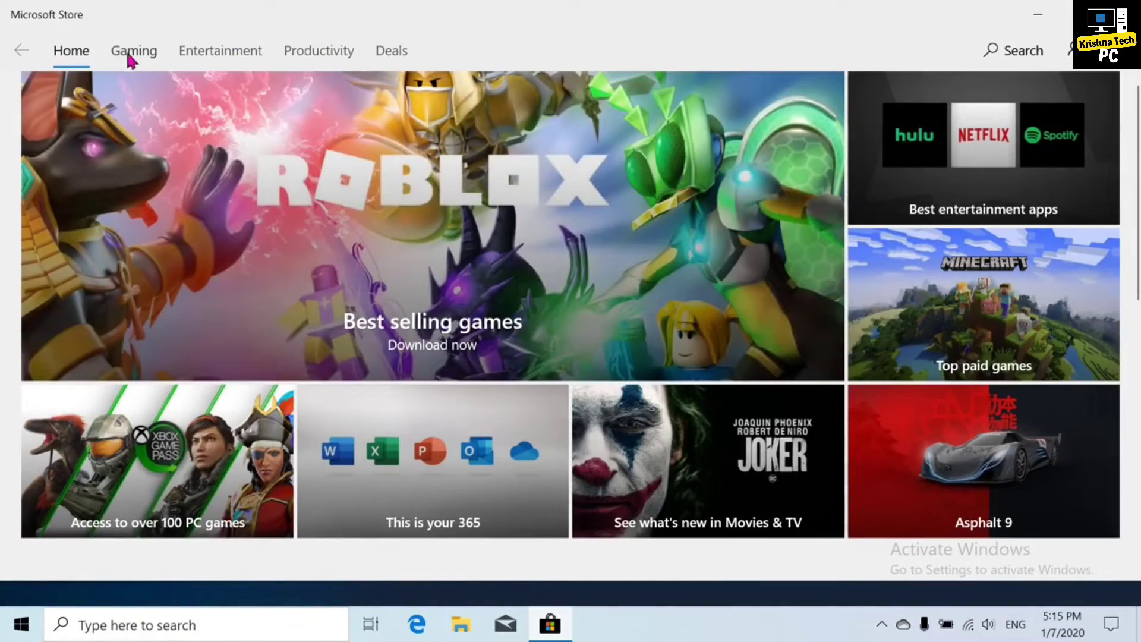
{"action": "left_click", "coordinate": [131, 52]}
{"action": "scroll", "coordinate": [408, 153], "scroll_direction": "down", "scroll_amount": 10}
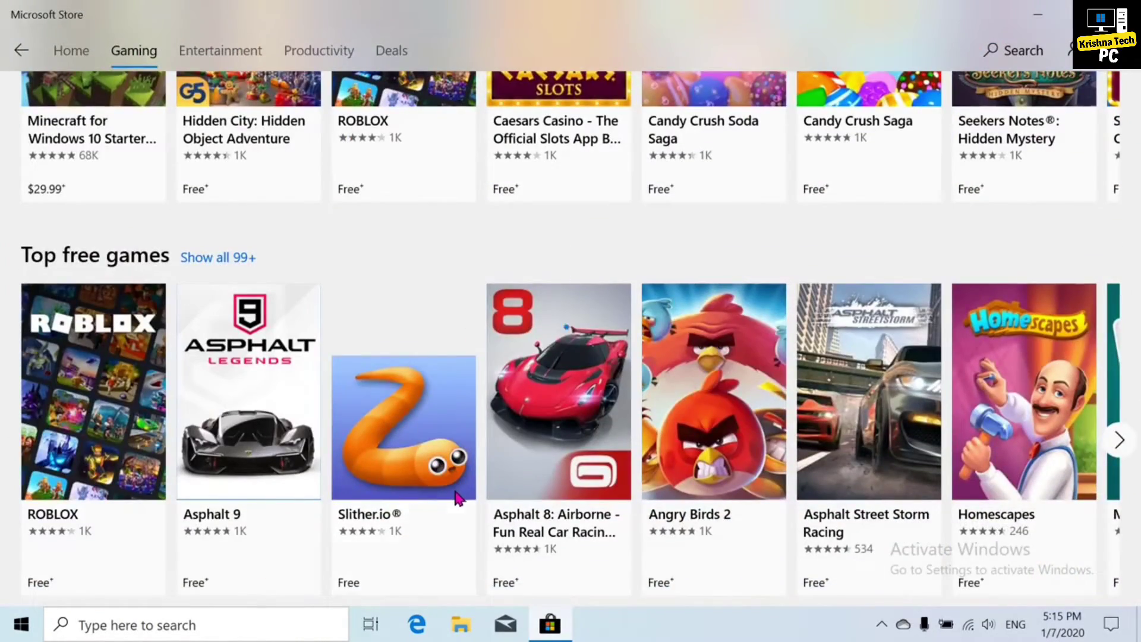
{"action": "left_click", "coordinate": [458, 498]}
{"action": "left_click", "coordinate": [1002, 193]}
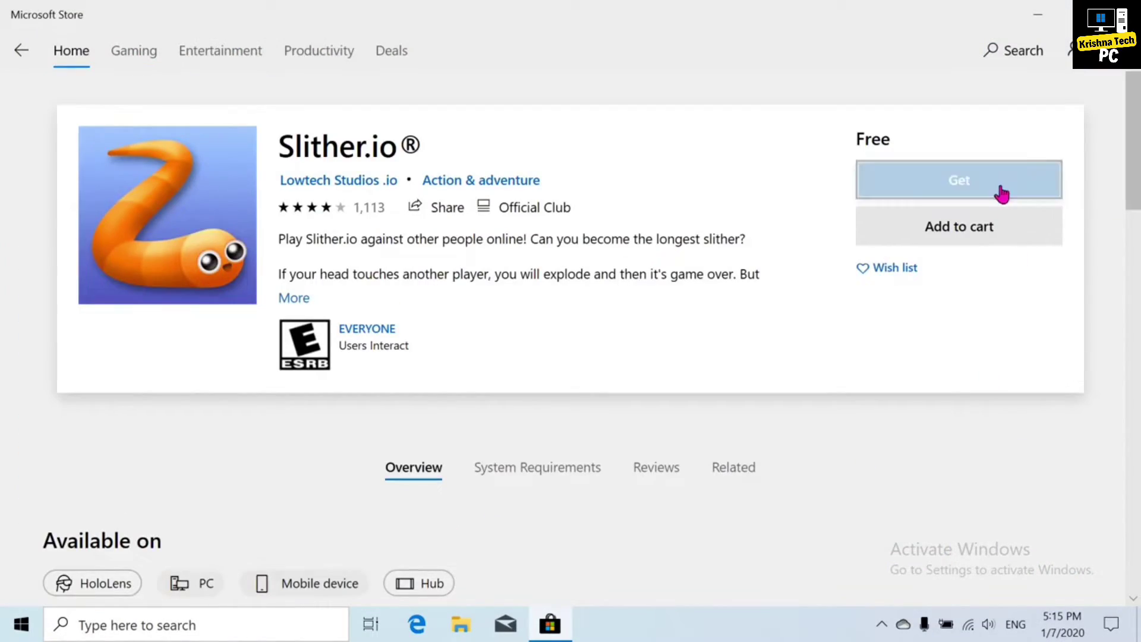
{"action": "left_click", "coordinate": [471, 345]}
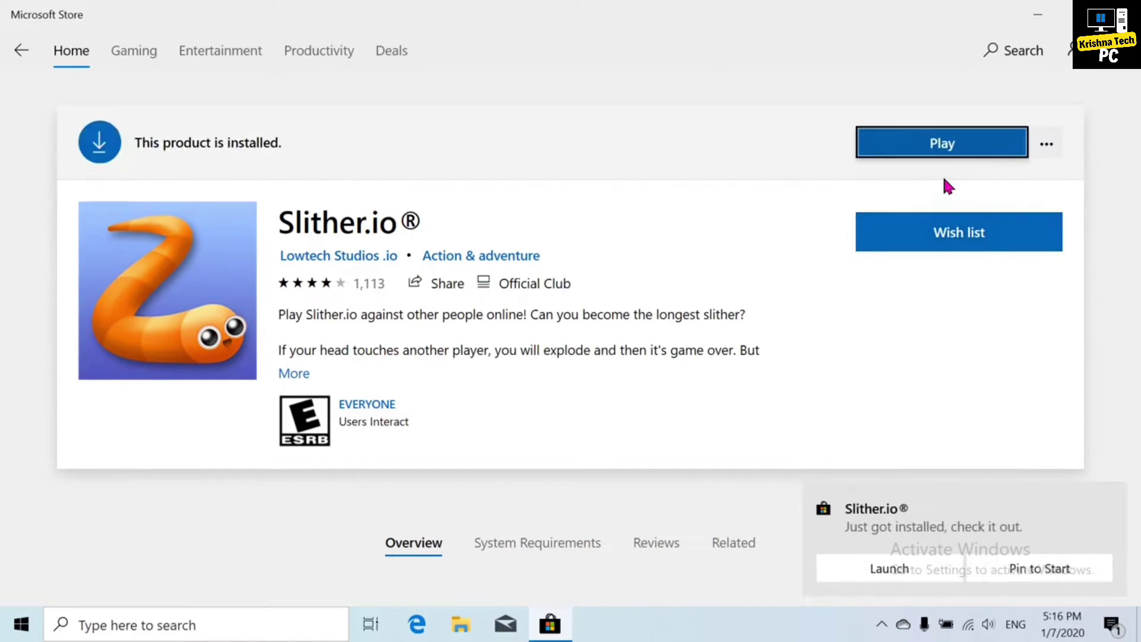
Launch the installed Slither.io, play a round under a nickname, and close the game
{"action": "left_click", "coordinate": [930, 568]}
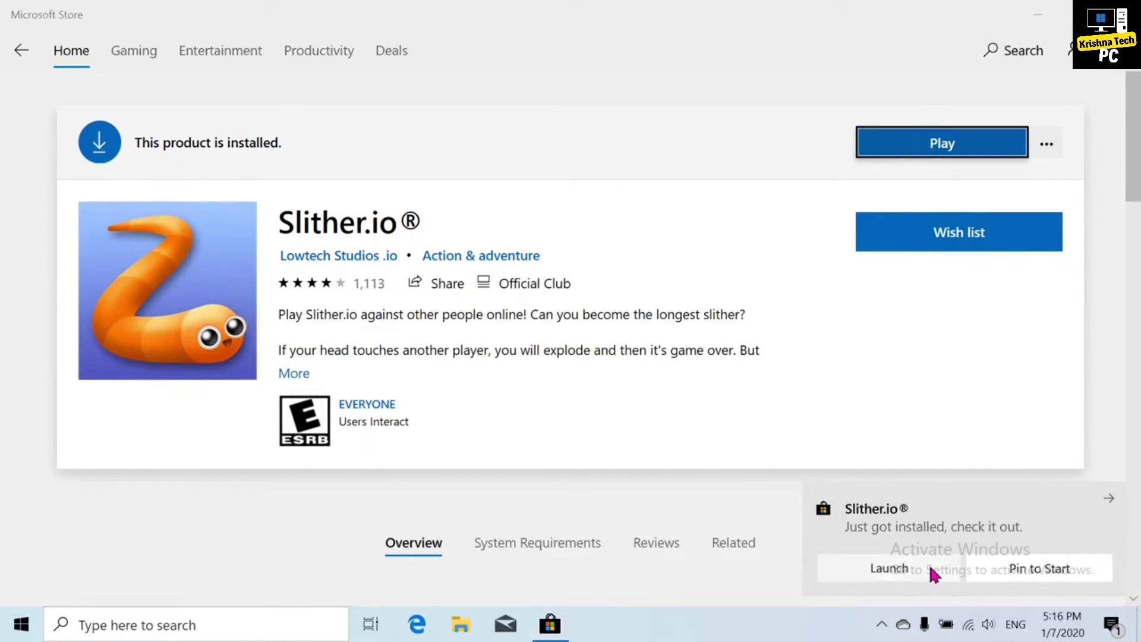
{"action": "type", "text": "giraysdad"}
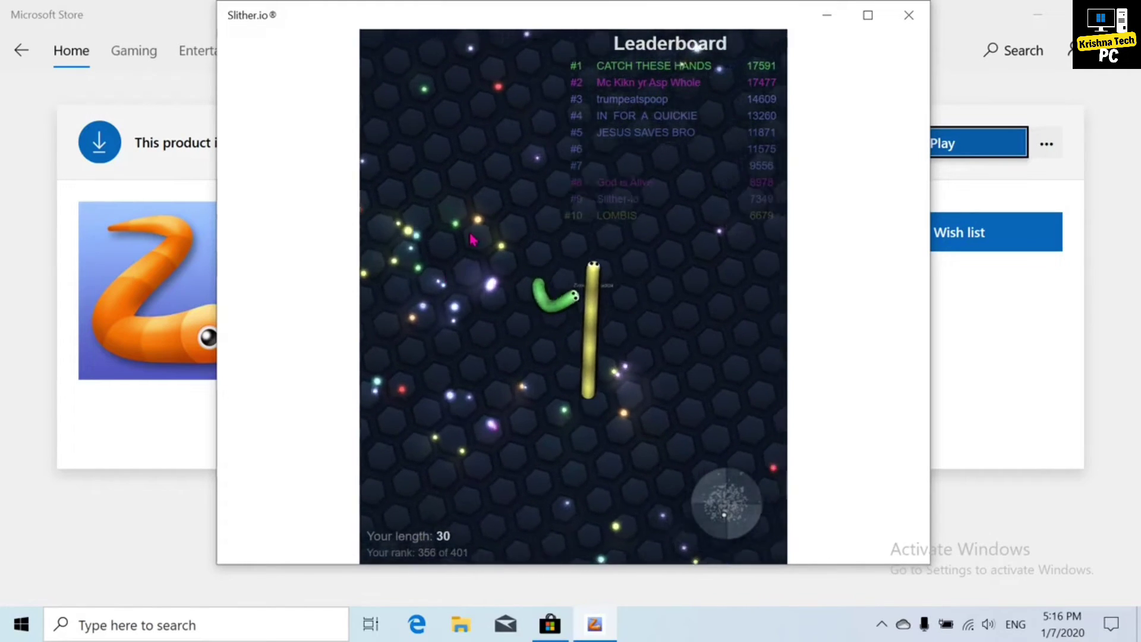
{"action": "left_click", "coordinate": [909, 15]}
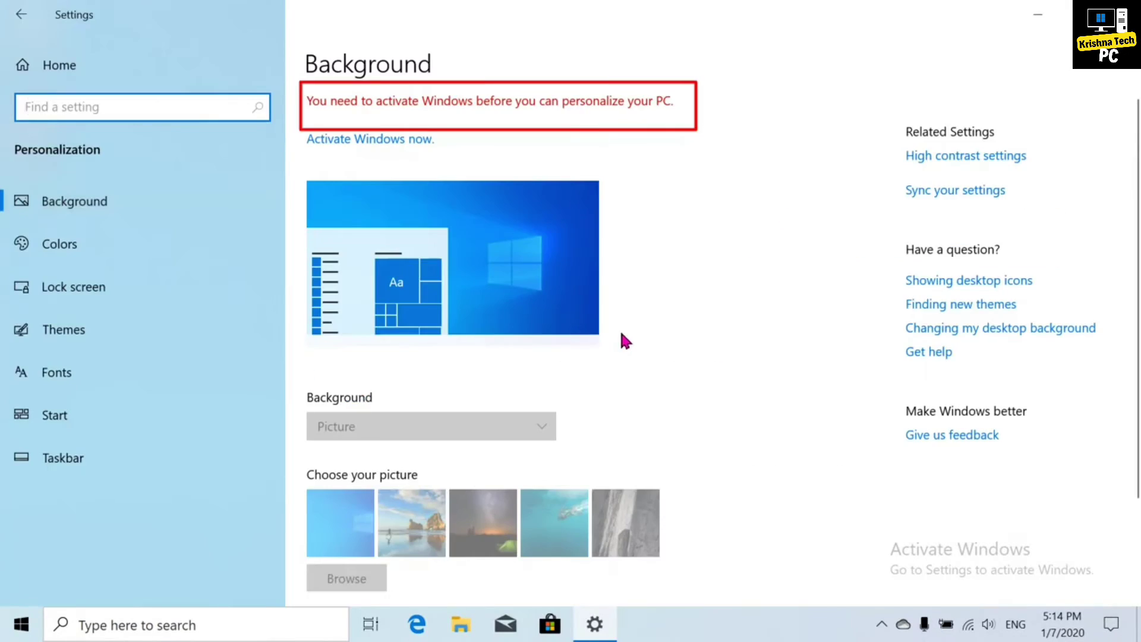
Inspect the Background and Colors personalization pages, trying the background type list and an accent color from the Windows colors
{"action": "scroll", "coordinate": [619, 327], "scroll_direction": "down", "scroll_amount": 4}
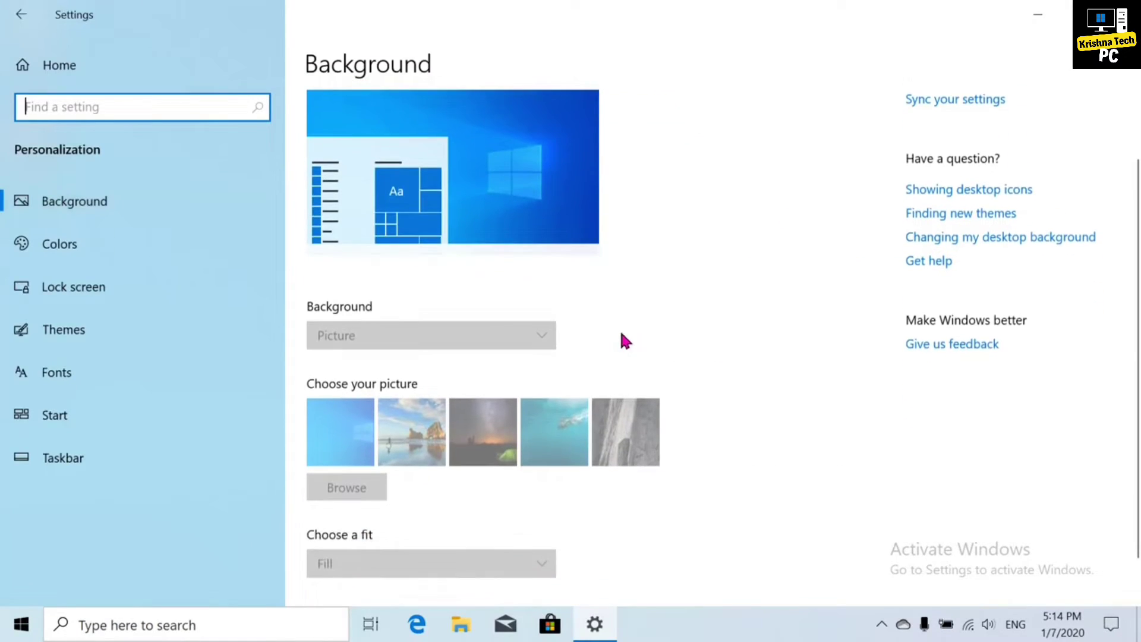
{"action": "left_click", "coordinate": [523, 288]}
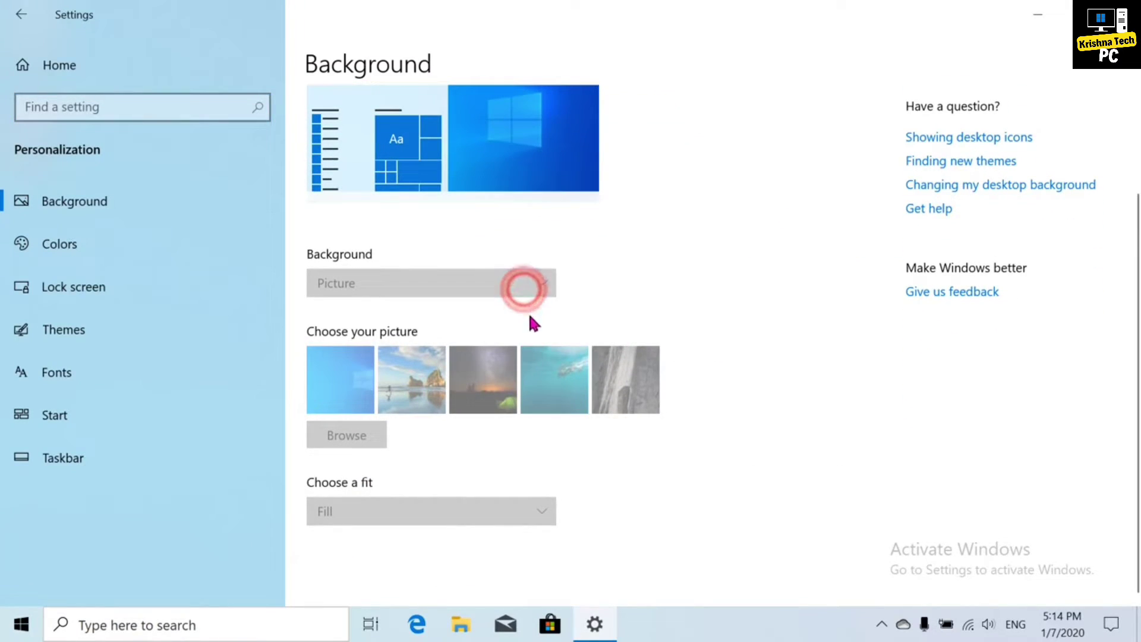
{"action": "left_click", "coordinate": [88, 236]}
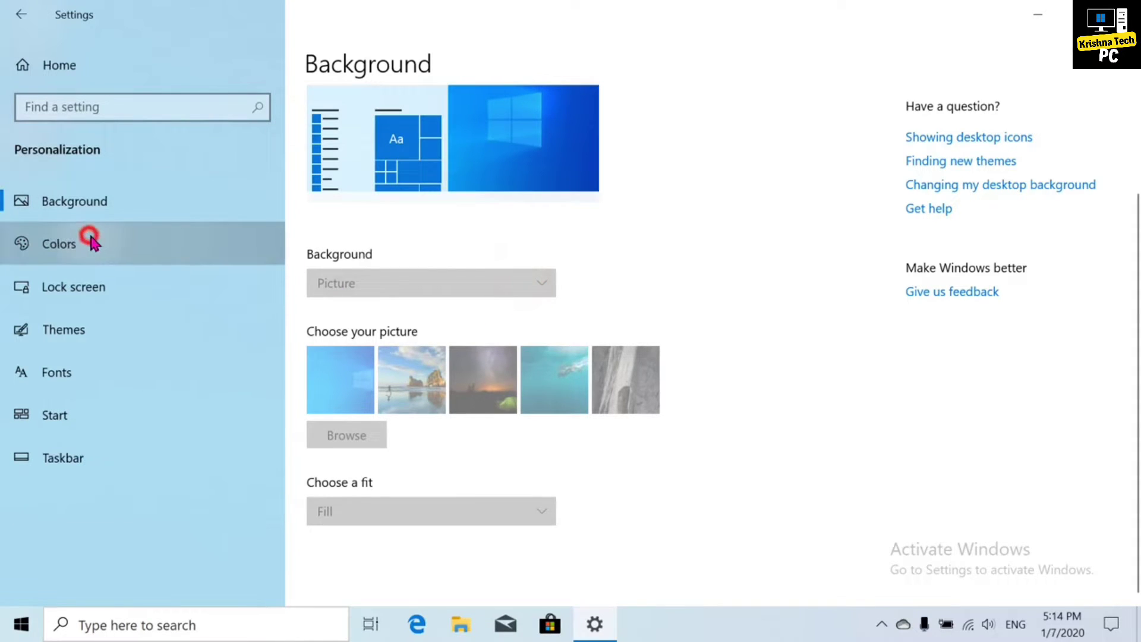
{"action": "scroll", "coordinate": [535, 339], "scroll_direction": "down", "scroll_amount": 8}
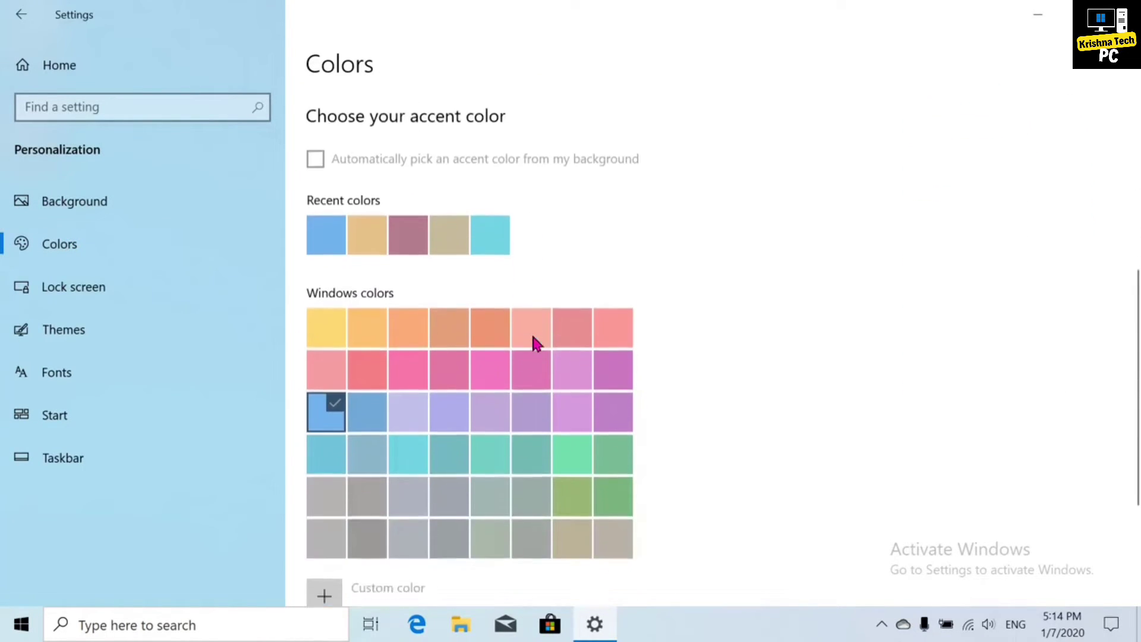
{"action": "left_click", "coordinate": [516, 279]}
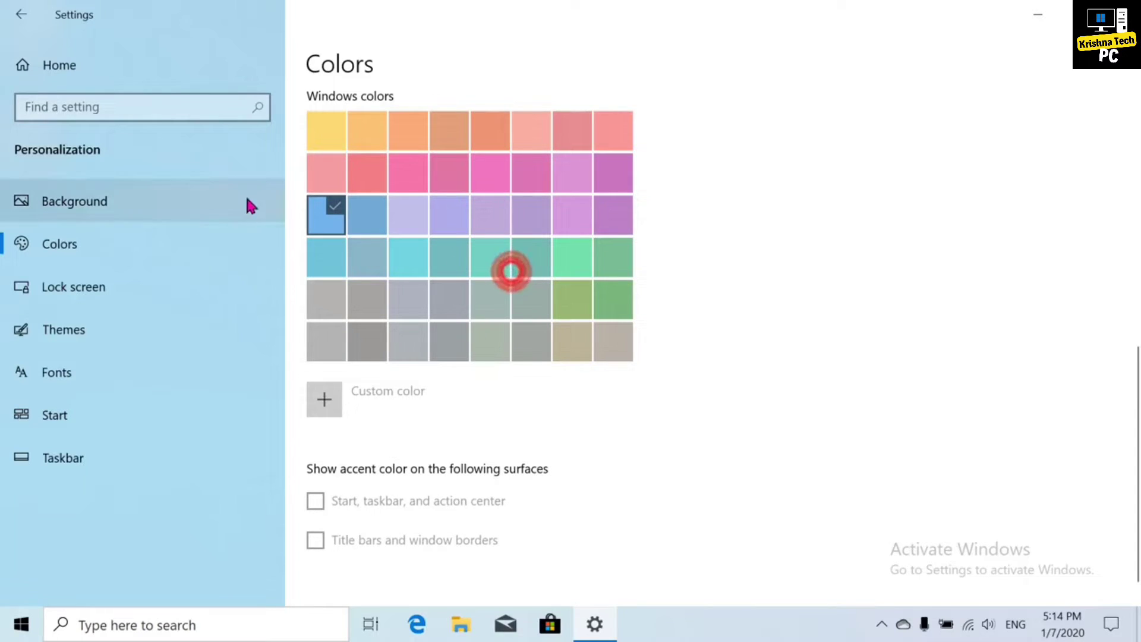
{"action": "left_click", "coordinate": [154, 239]}
Inspect the Lock screen and Themes personalization pages, and try to select the Windows (light) theme
{"action": "left_click", "coordinate": [119, 286]}
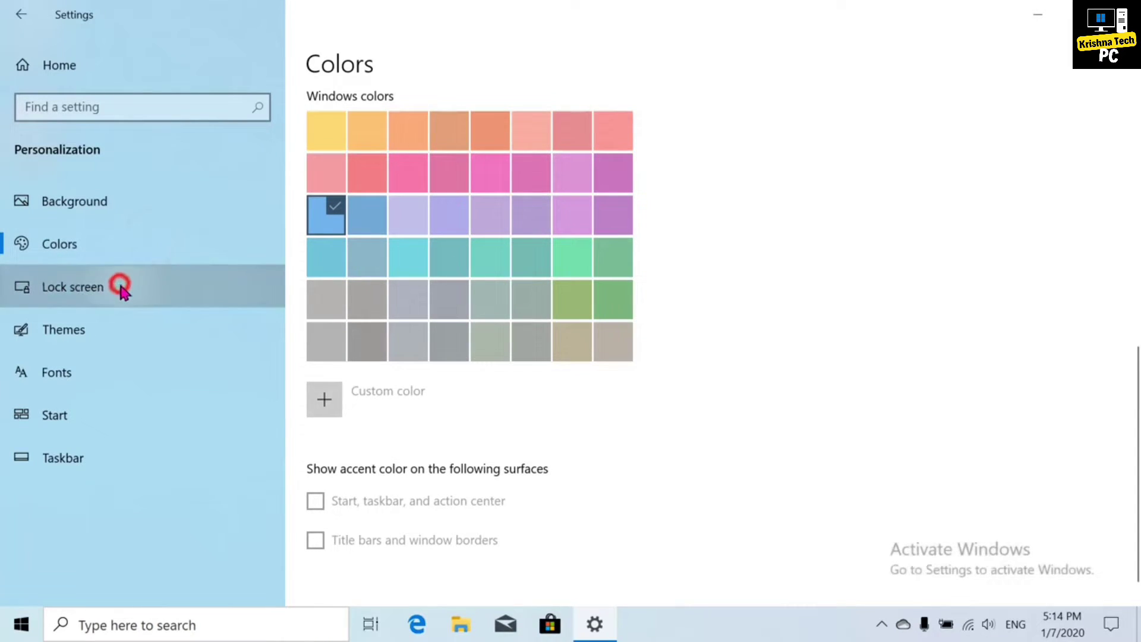
{"action": "scroll", "coordinate": [686, 255], "scroll_direction": "down", "scroll_amount": 3}
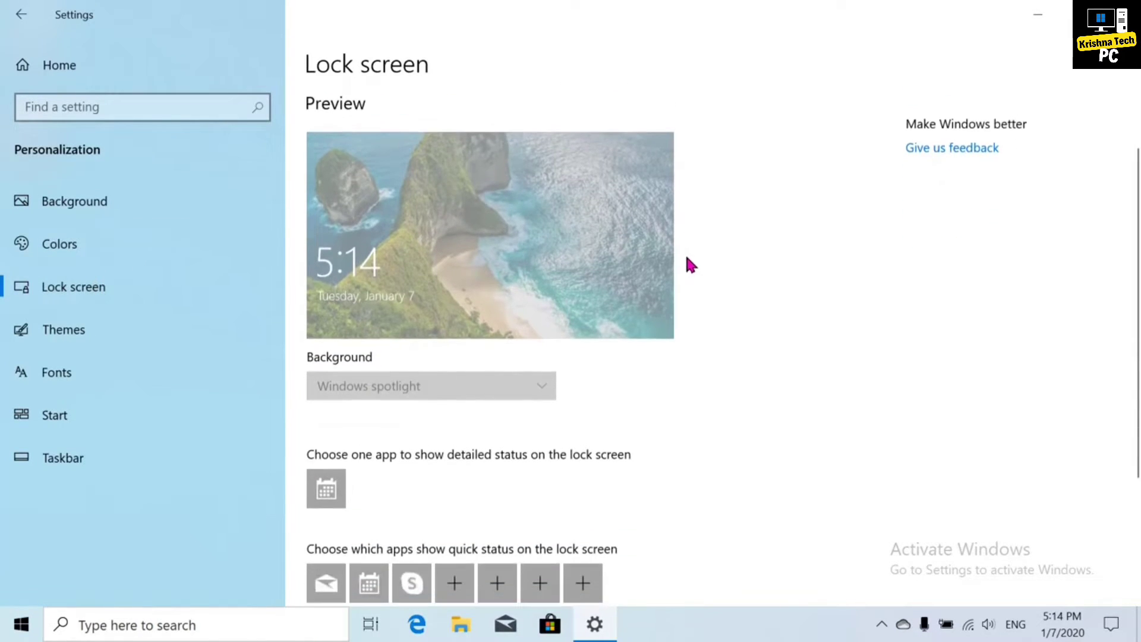
{"action": "left_click", "coordinate": [125, 333]}
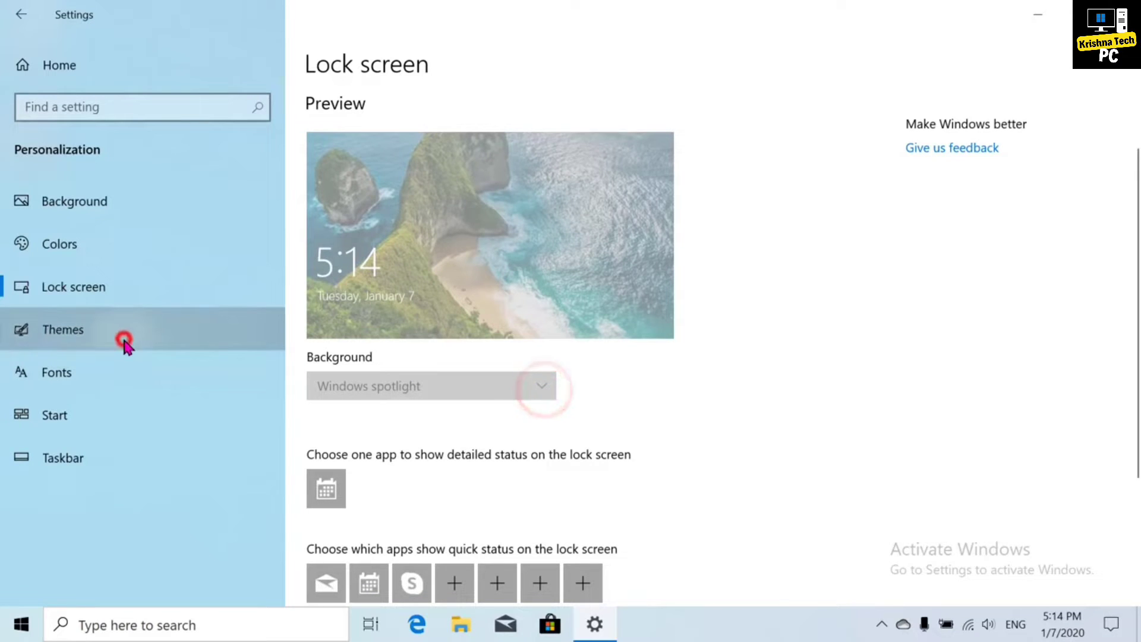
{"action": "scroll", "coordinate": [516, 391], "scroll_direction": "down", "scroll_amount": 8}
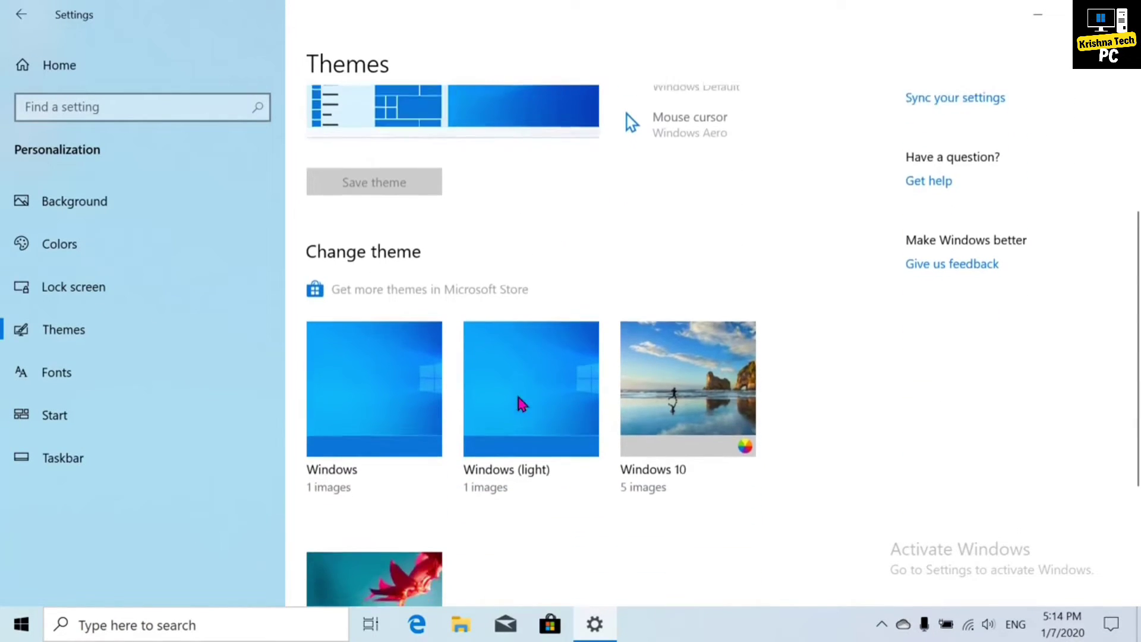
{"action": "left_click", "coordinate": [521, 396]}
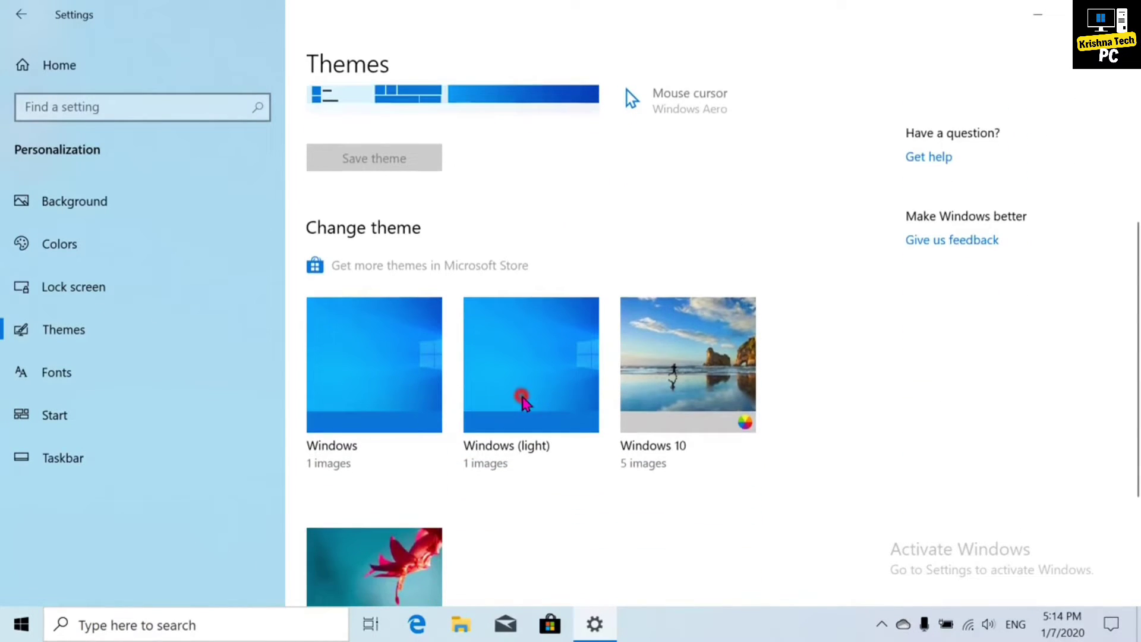
Review the Fonts, Start and Taskbar personalization pages, and close Settings
{"action": "left_click", "coordinate": [152, 387]}
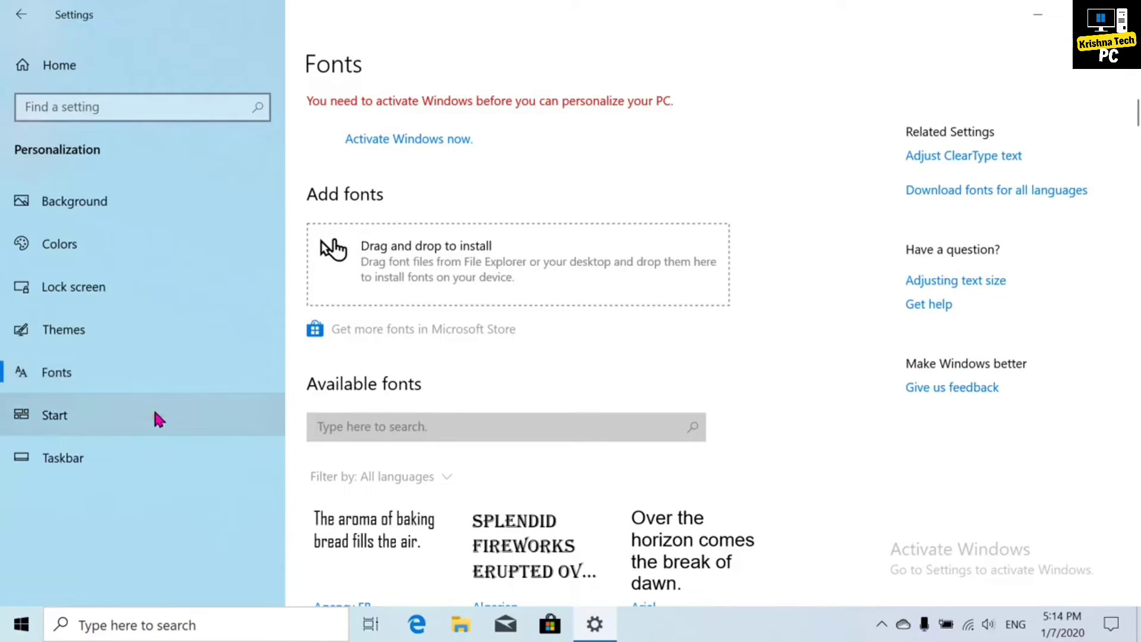
{"action": "left_click", "coordinate": [158, 416]}
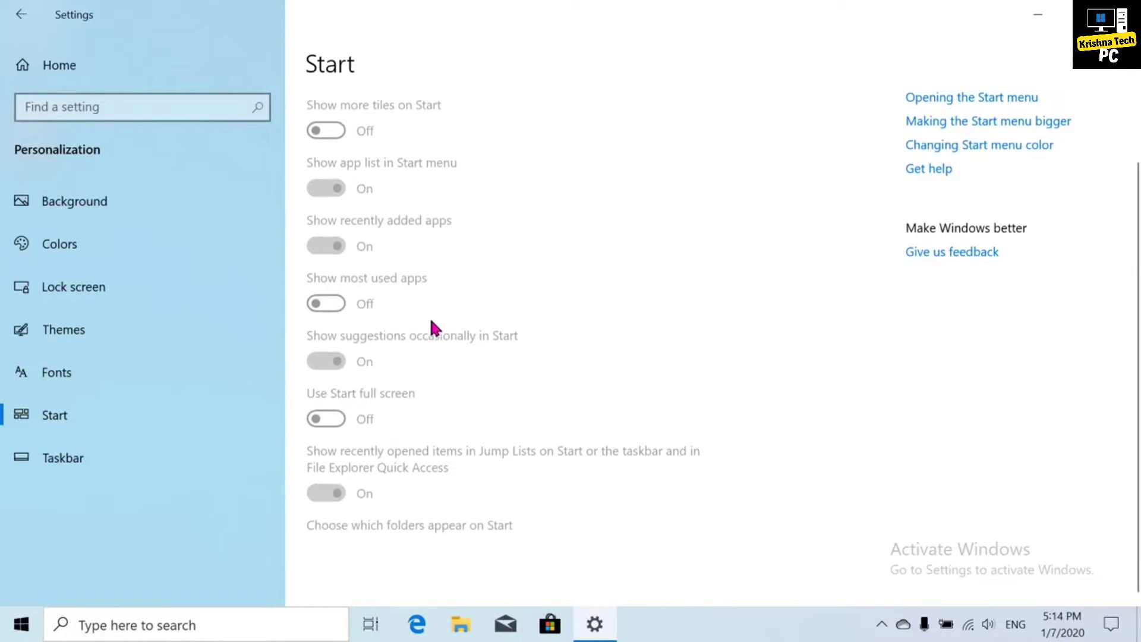
{"action": "left_click", "coordinate": [175, 455]}
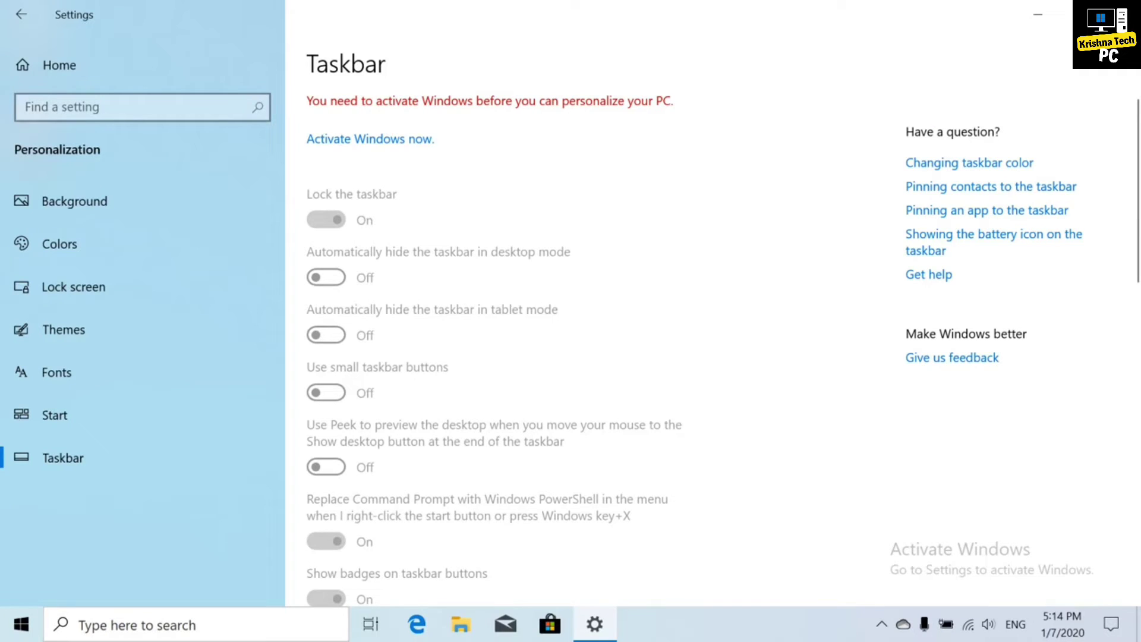
{"action": "left_click", "coordinate": [1115, 14]}
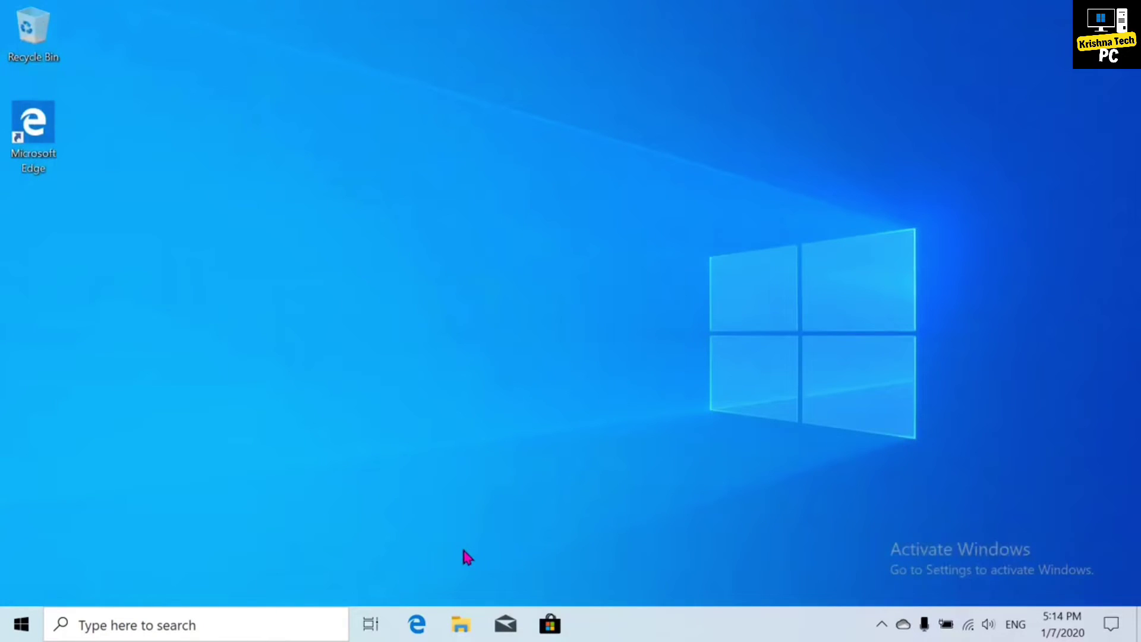
Review the Windows 11 Activation page, view the Microsoft Store license offer, and open the product key change
{"action": "left_click", "coordinate": [21, 624]}
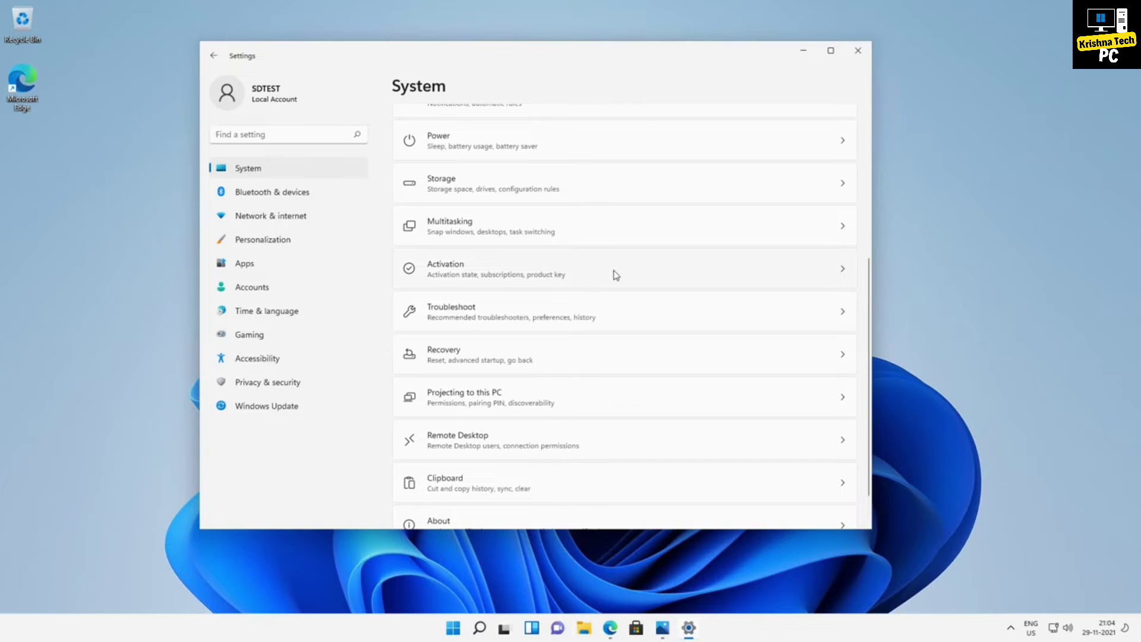
{"action": "left_click", "coordinate": [616, 275]}
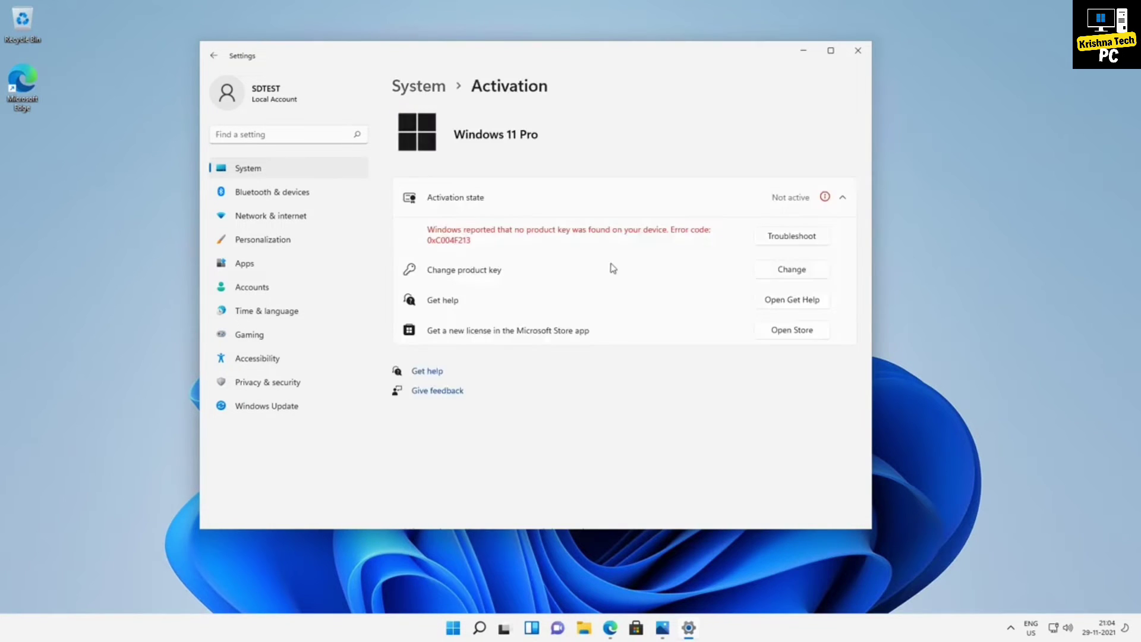
{"action": "left_click", "coordinate": [807, 339]}
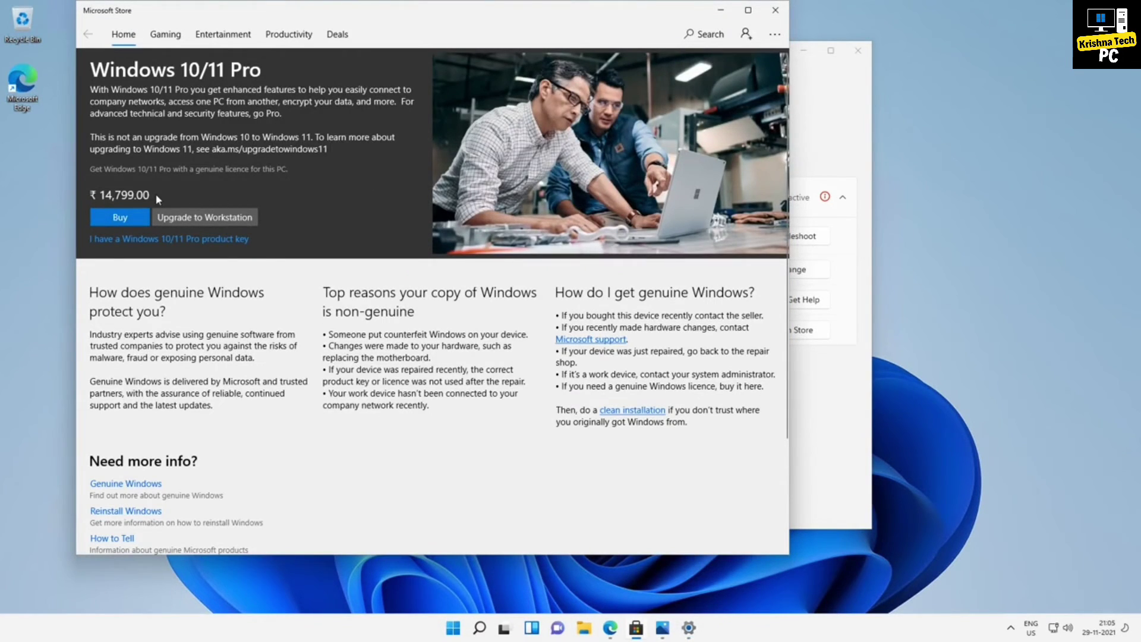
{"action": "left_click", "coordinate": [783, 15]}
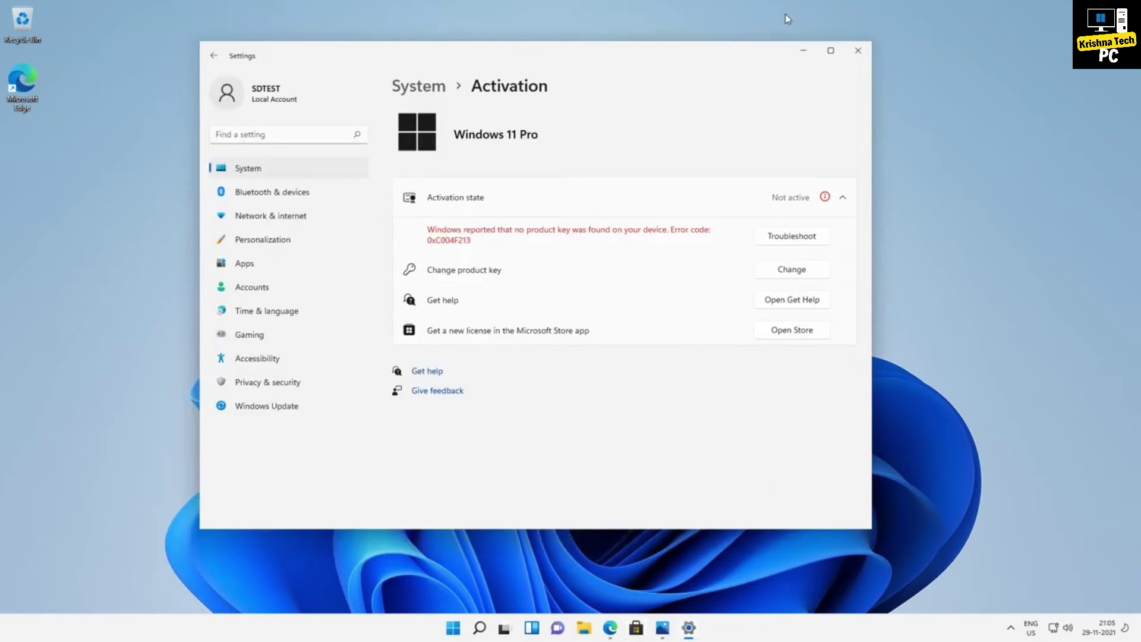
{"action": "left_click", "coordinate": [792, 270]}
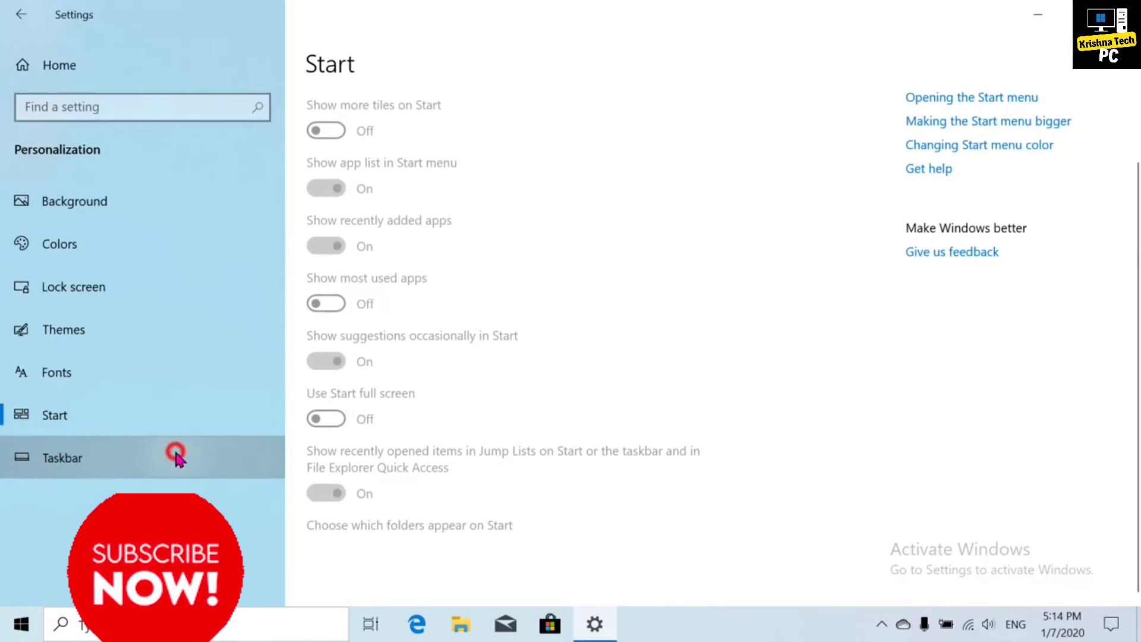
View the Windows 10 Taskbar personalization page, check for updates in Update & Security, and review the update history
{"action": "left_click", "coordinate": [176, 455]}
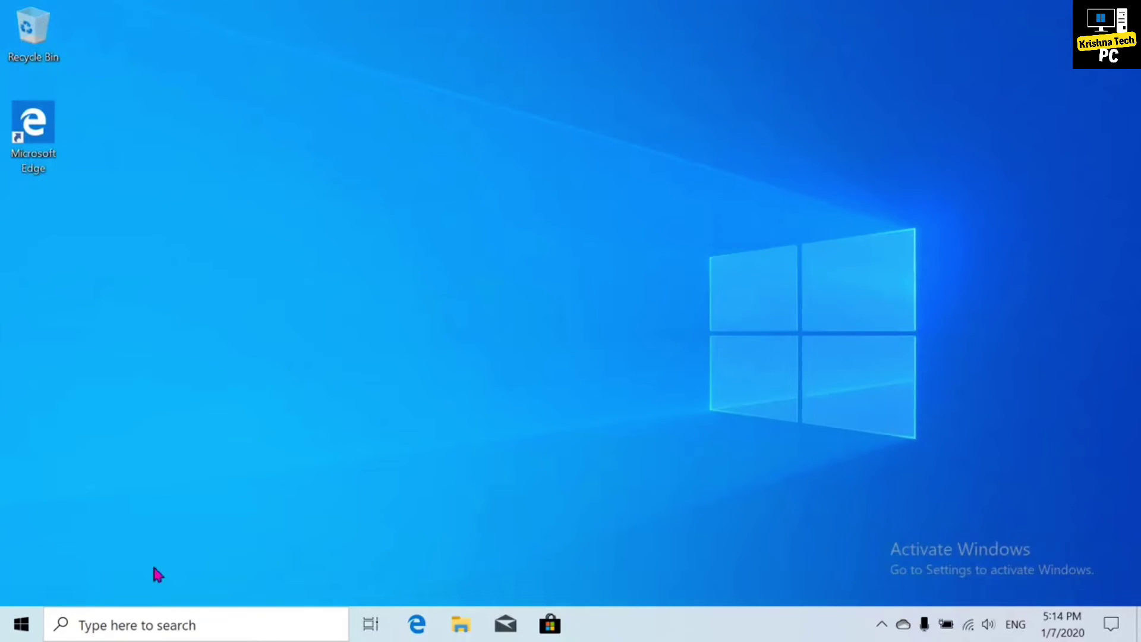
{"action": "left_click", "coordinate": [21, 624]}
{"action": "left_click", "coordinate": [31, 548]}
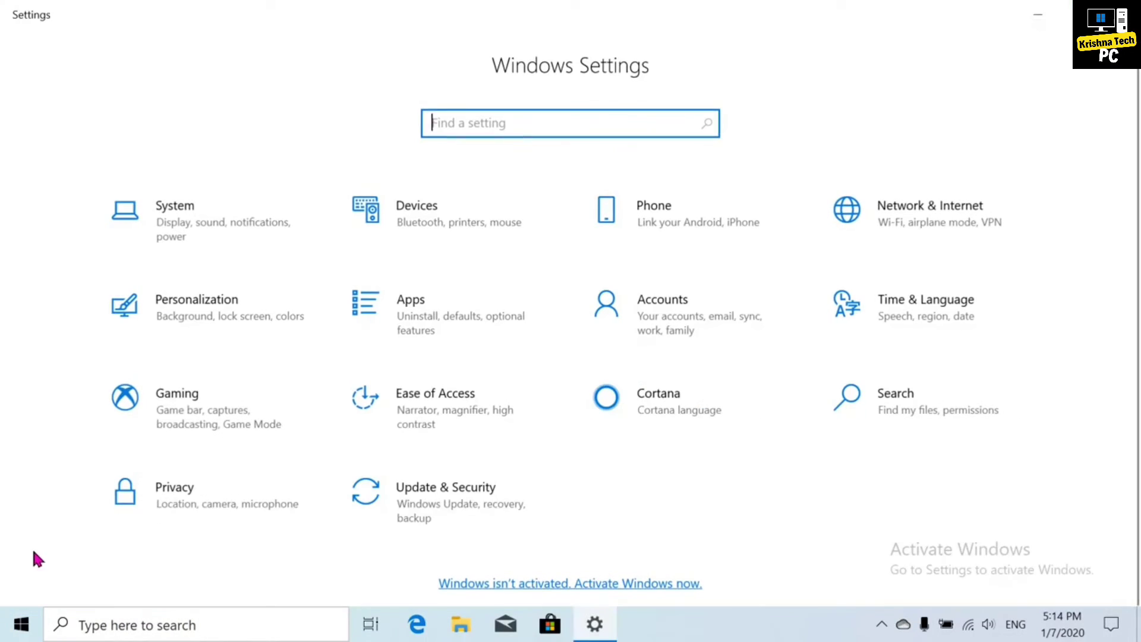
{"action": "left_click", "coordinate": [416, 522]}
{"action": "left_click", "coordinate": [424, 176]}
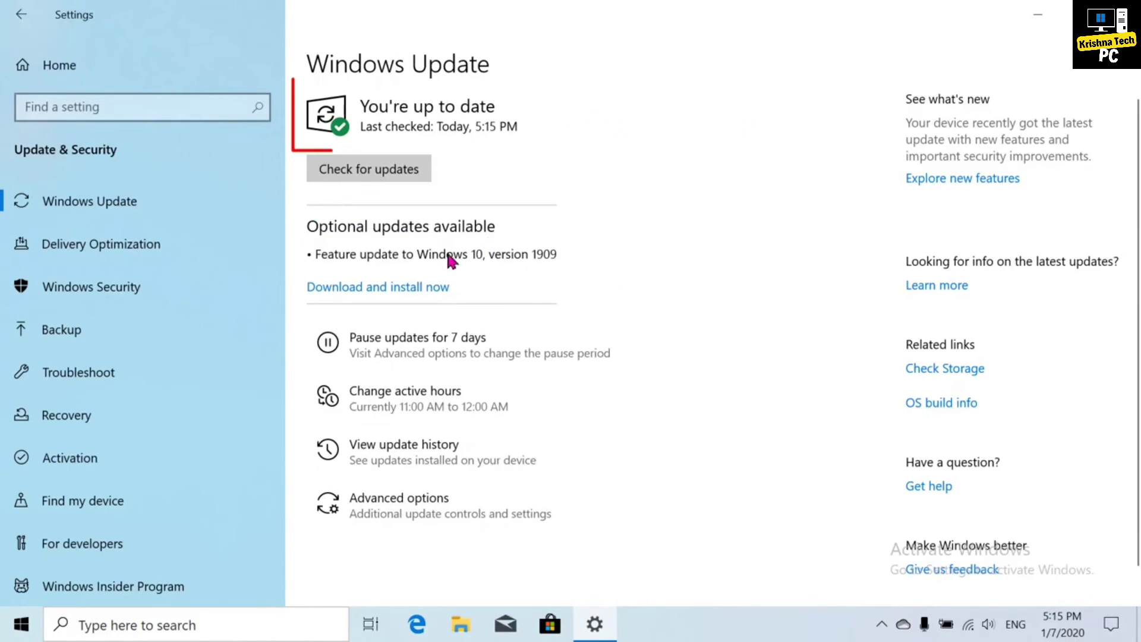
{"action": "left_click", "coordinate": [324, 447]}
{"action": "scroll", "coordinate": [634, 359], "scroll_direction": "down", "scroll_amount": 8}
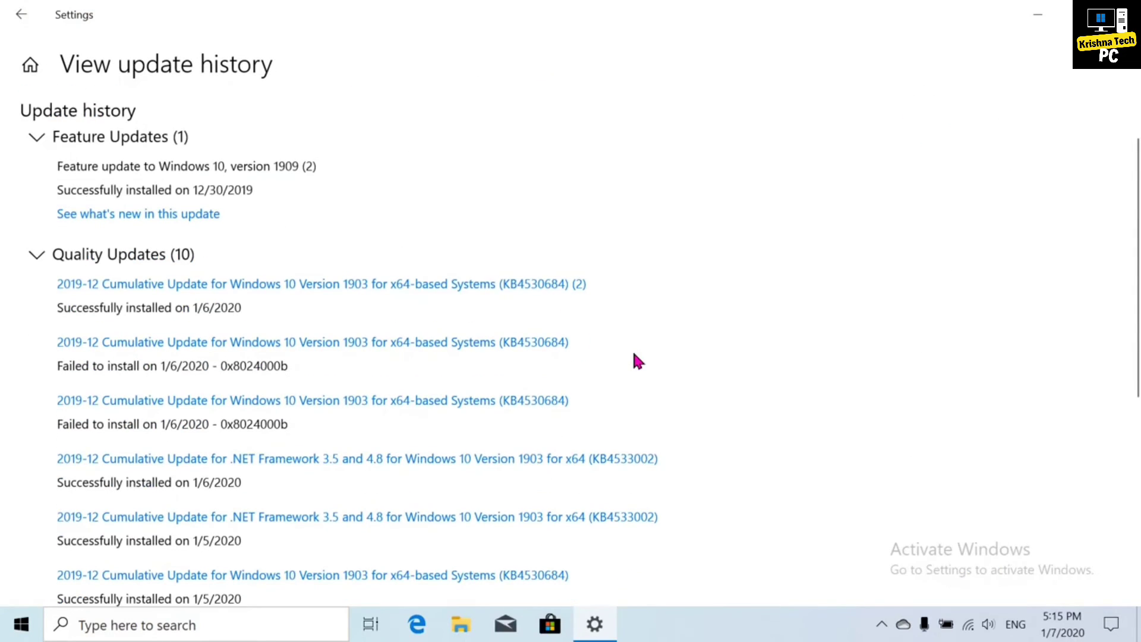
{"action": "left_click", "coordinate": [108, 519]}
{"action": "scroll", "coordinate": [616, 520], "scroll_direction": "down", "scroll_amount": 6}
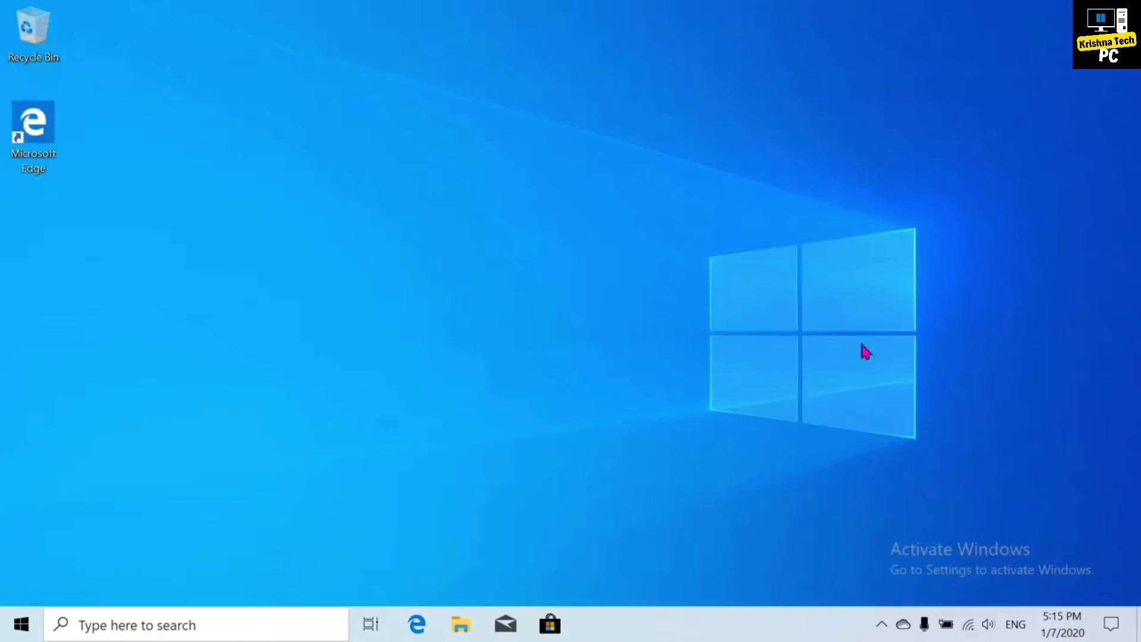
Find Slither.io in the Gaming section of Microsoft Store and get the free game
{"action": "left_click", "coordinate": [550, 625]}
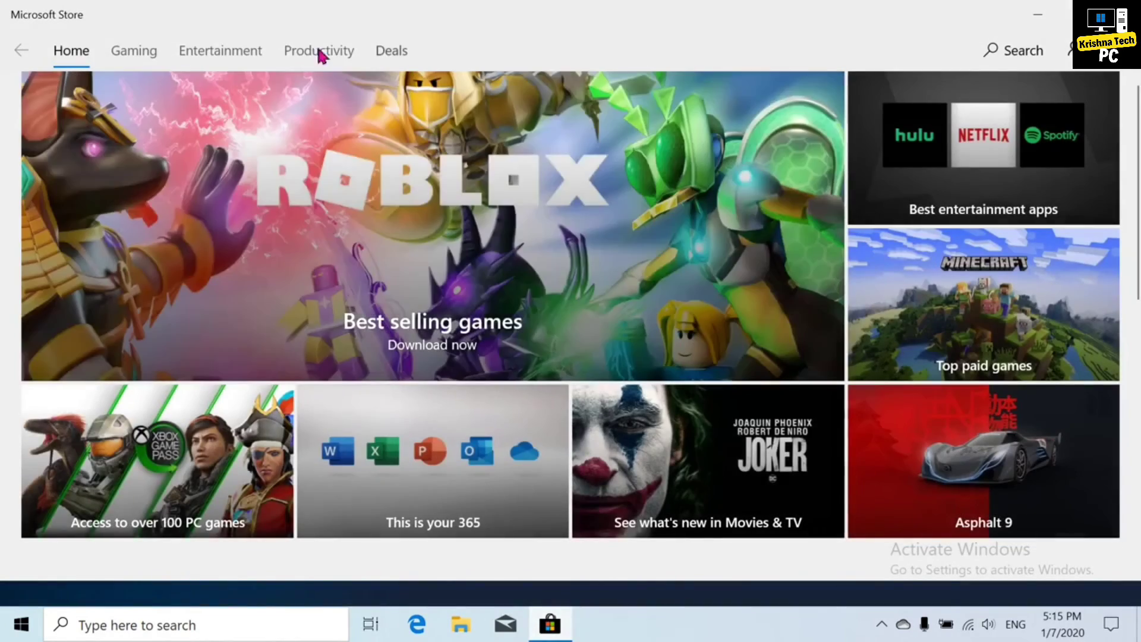
{"action": "left_click", "coordinate": [129, 52]}
{"action": "scroll", "coordinate": [422, 423], "scroll_direction": "down", "scroll_amount": 10}
{"action": "left_click", "coordinate": [422, 423]}
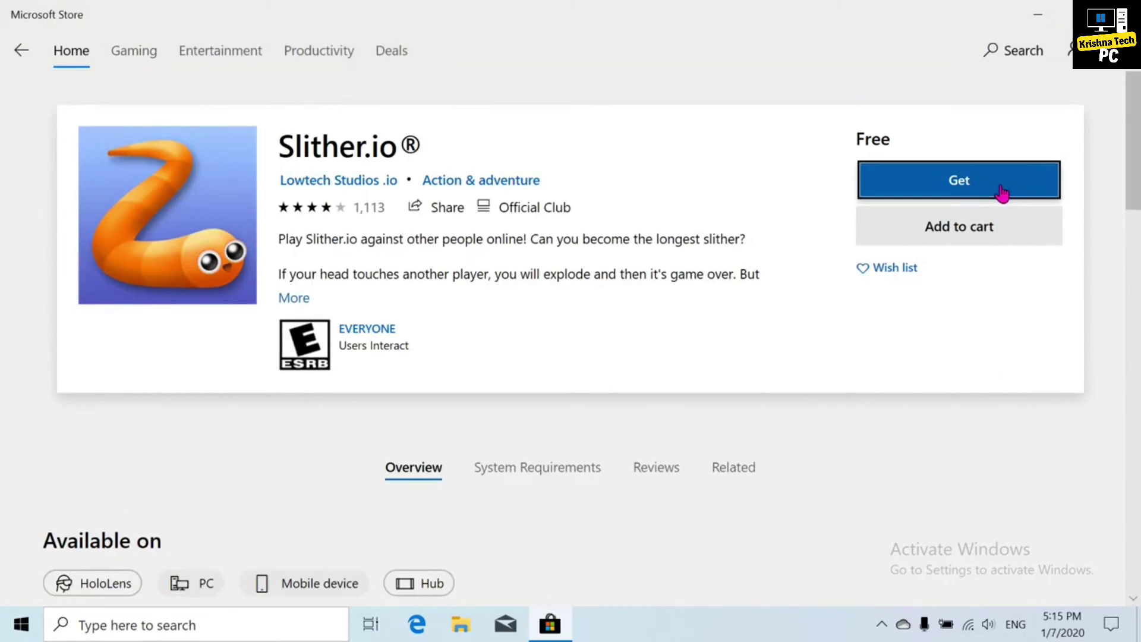
{"action": "left_click", "coordinate": [1002, 192]}
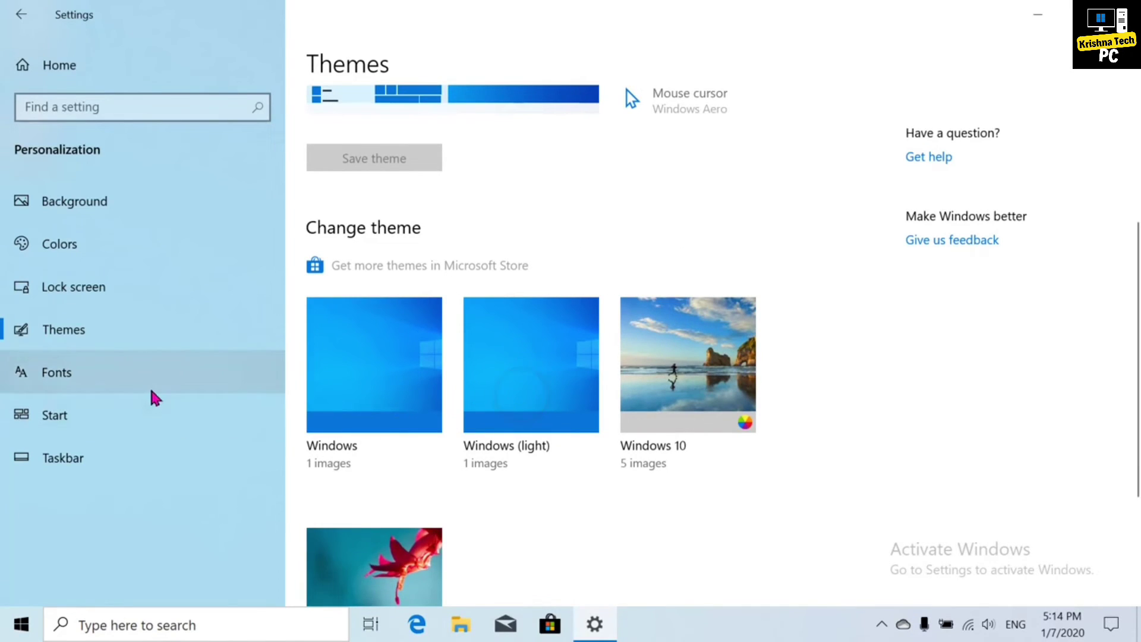
Look through the Fonts, Start and Taskbar personalization options in Windows 10 Settings
{"action": "left_click", "coordinate": [152, 390]}
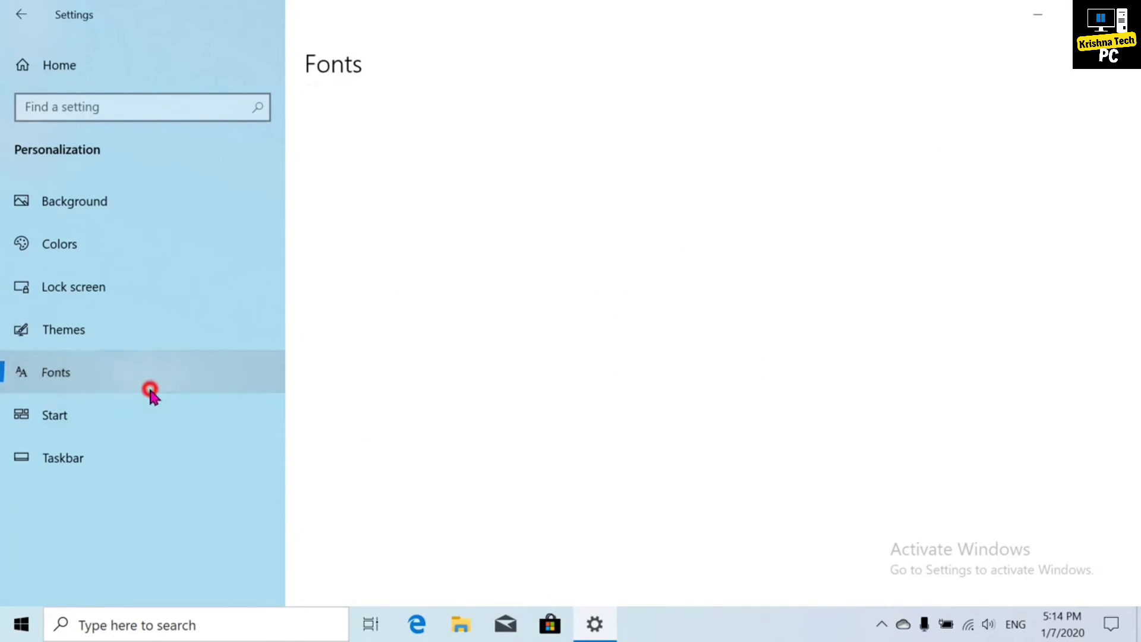
{"action": "left_click", "coordinate": [156, 415]}
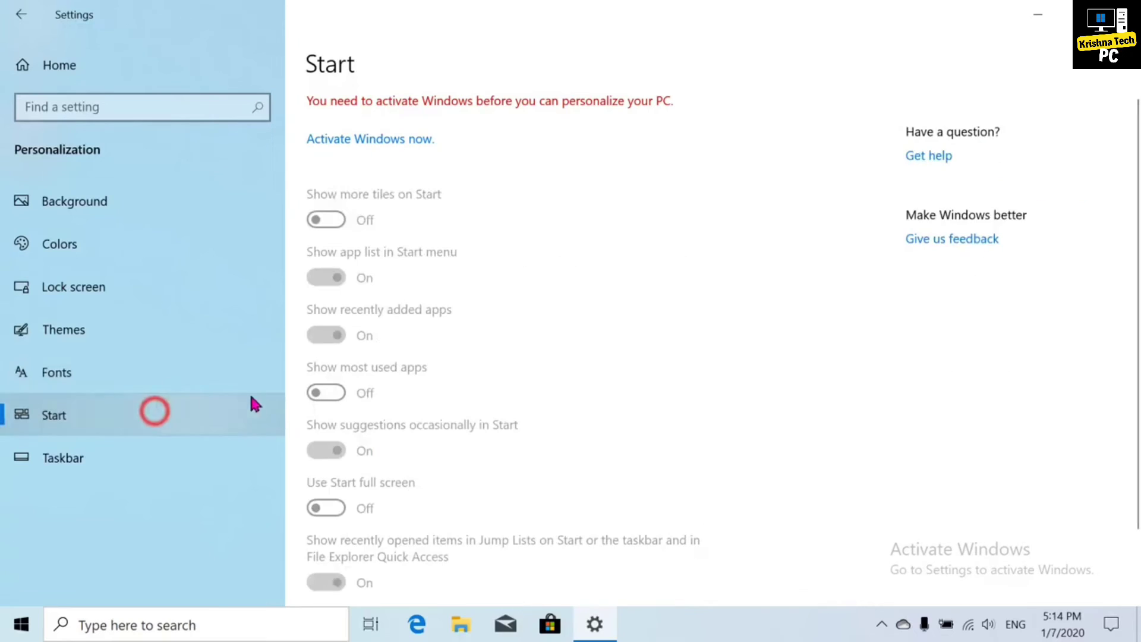
{"action": "scroll", "coordinate": [432, 321], "scroll_direction": "down", "scroll_amount": 2}
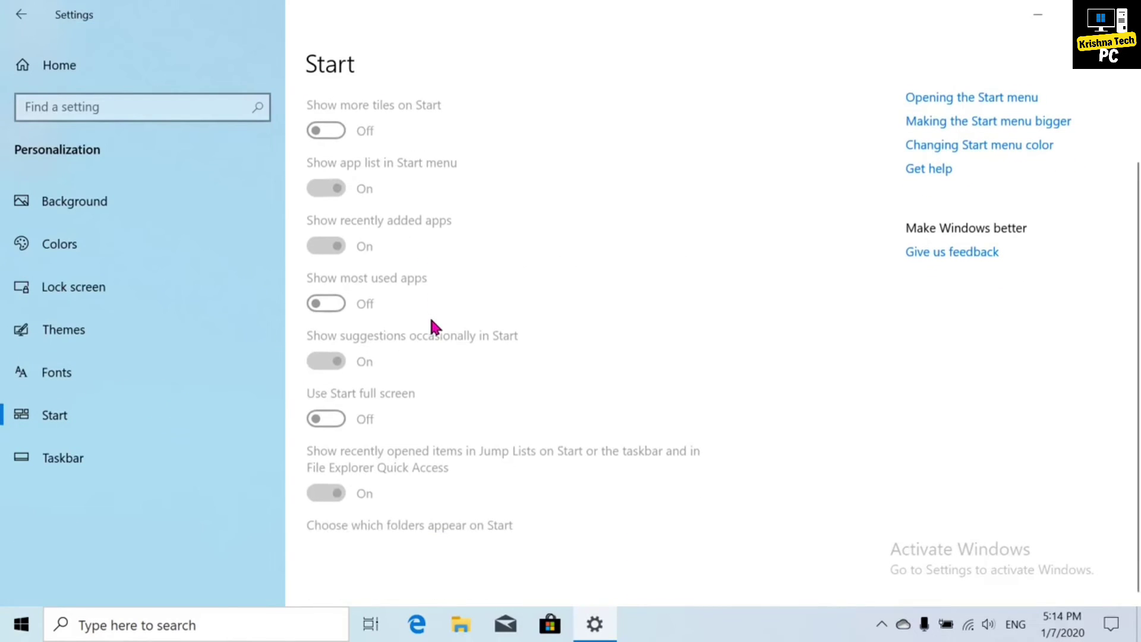
{"action": "left_click", "coordinate": [176, 458]}
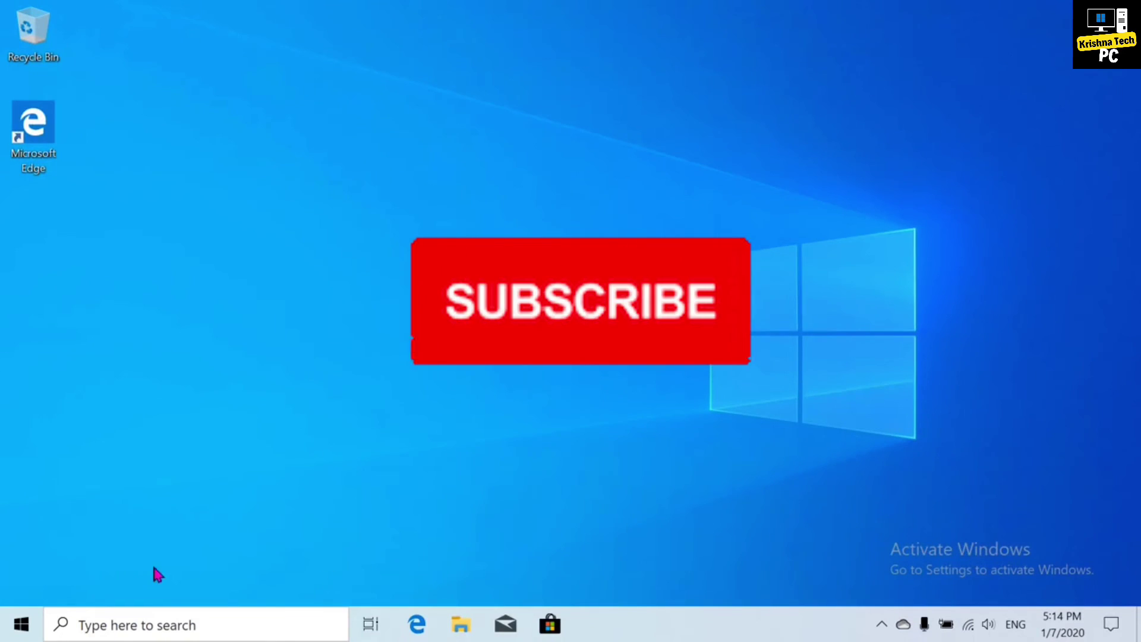
Open the Windows Settings home page to reach Update & Security
{"action": "left_click", "coordinate": [21, 624]}
{"action": "left_click", "coordinate": [27, 543]}
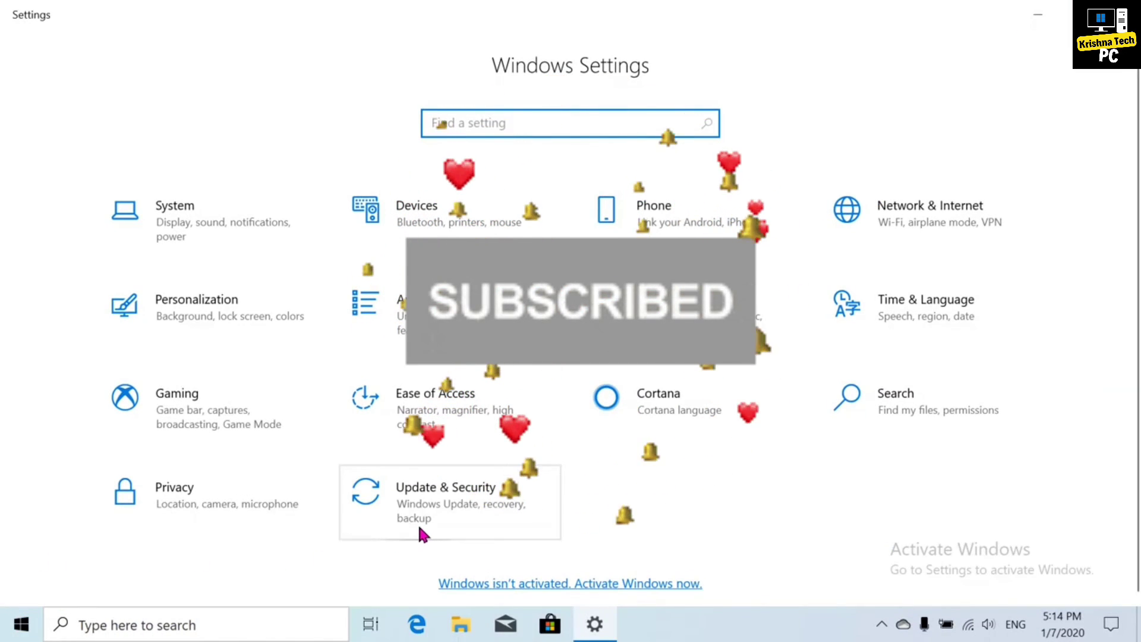